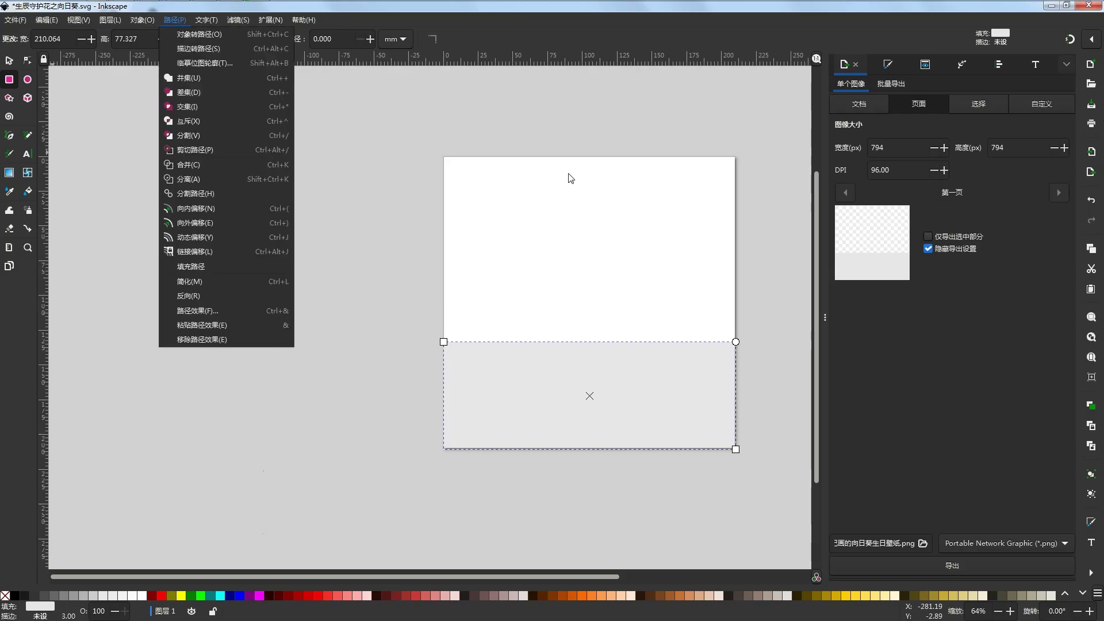
# - Convert the grey rectangle to a path and select it for node editing
pyautogui.moveTo(177, 23)
pyautogui.click(197, 39)
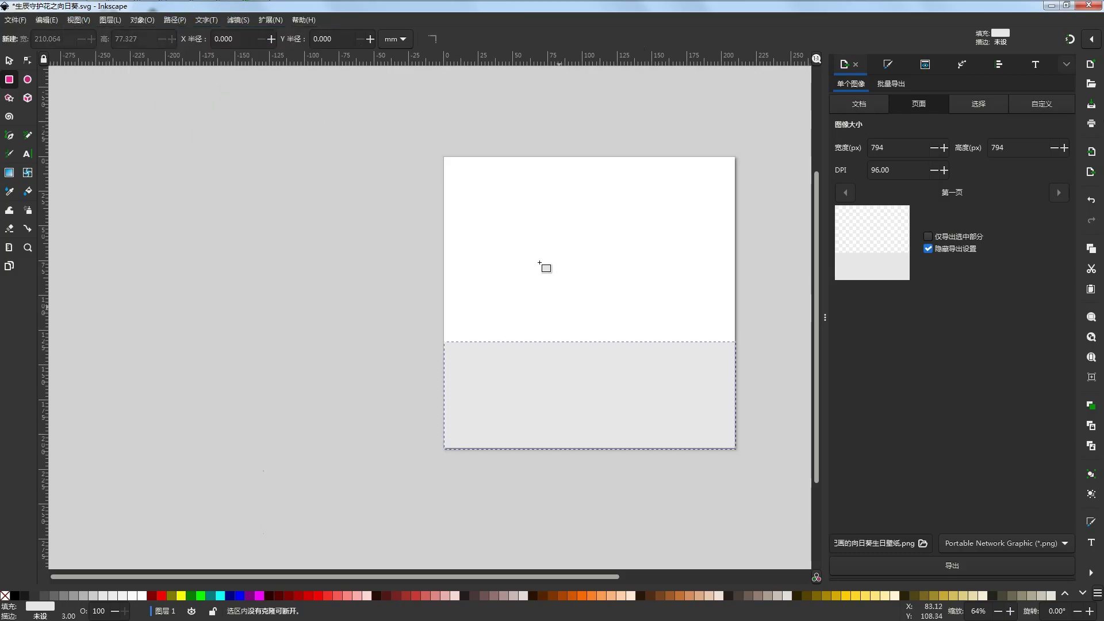
pyautogui.click(27, 65)
pyautogui.moveTo(609, 328); pyautogui.dragTo(563, 289)
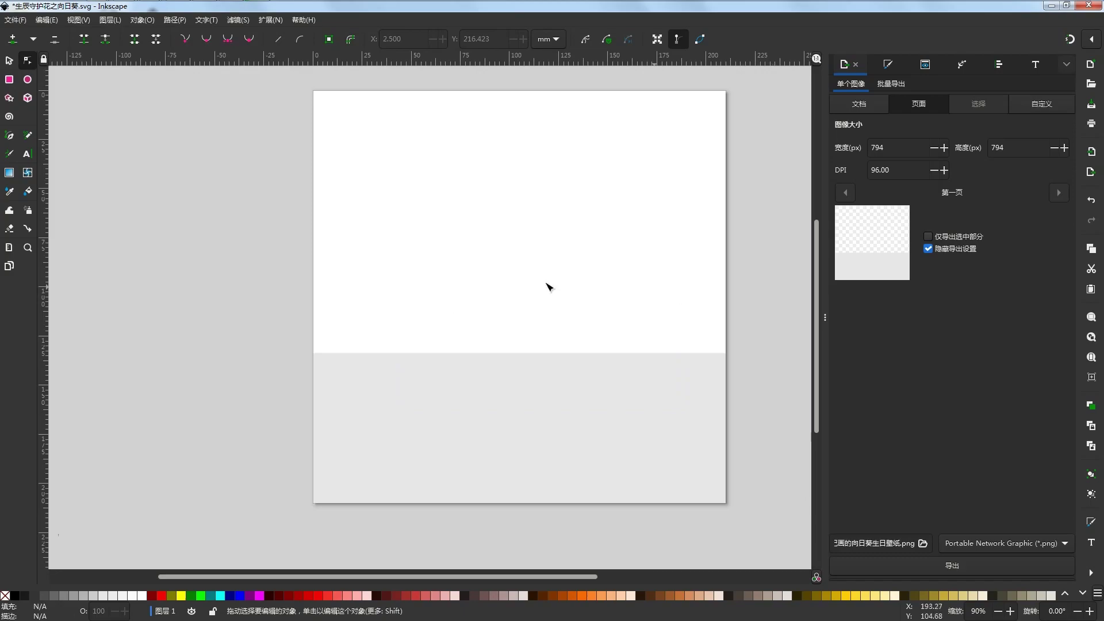
pyautogui.click(502, 393)
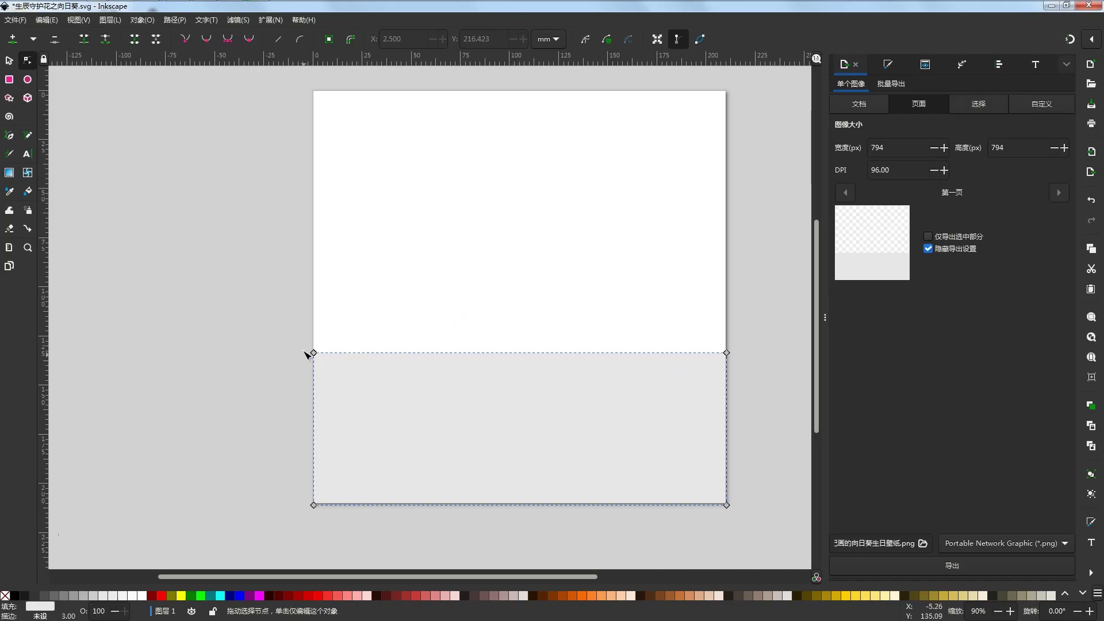
# - Try to move the grey shape's upper-left node onto the page's left edge at X 0
pyautogui.scroll(4, 307, 353)
pyautogui.moveTo(334, 382); pyautogui.dragTo(493, 320)
pyautogui.scroll(3, 492, 318)
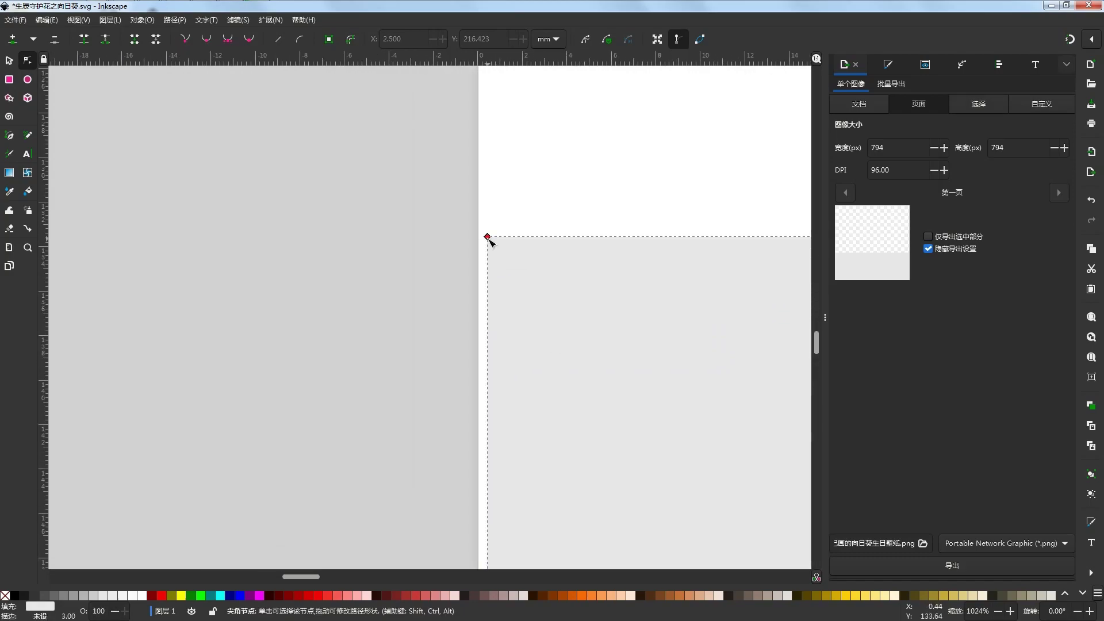
pyautogui.moveTo(488, 238); pyautogui.dragTo(478, 239)
pyautogui.click(392, 259)
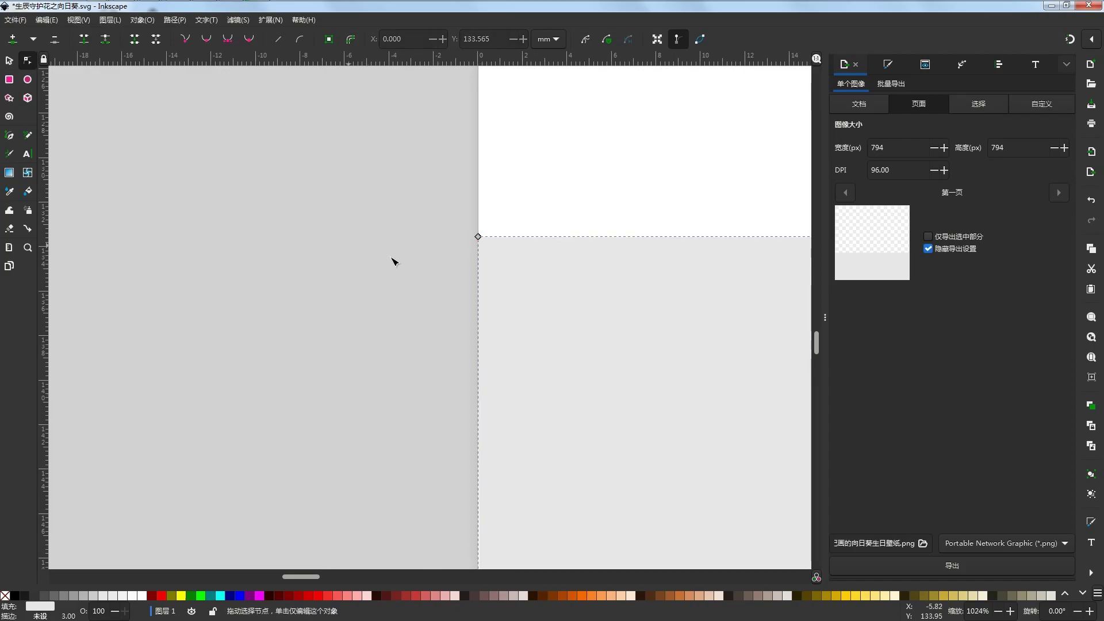
pyautogui.click(315, 213)
pyautogui.scroll(-3, 315, 212)
pyautogui.scroll(-2, 317, 214)
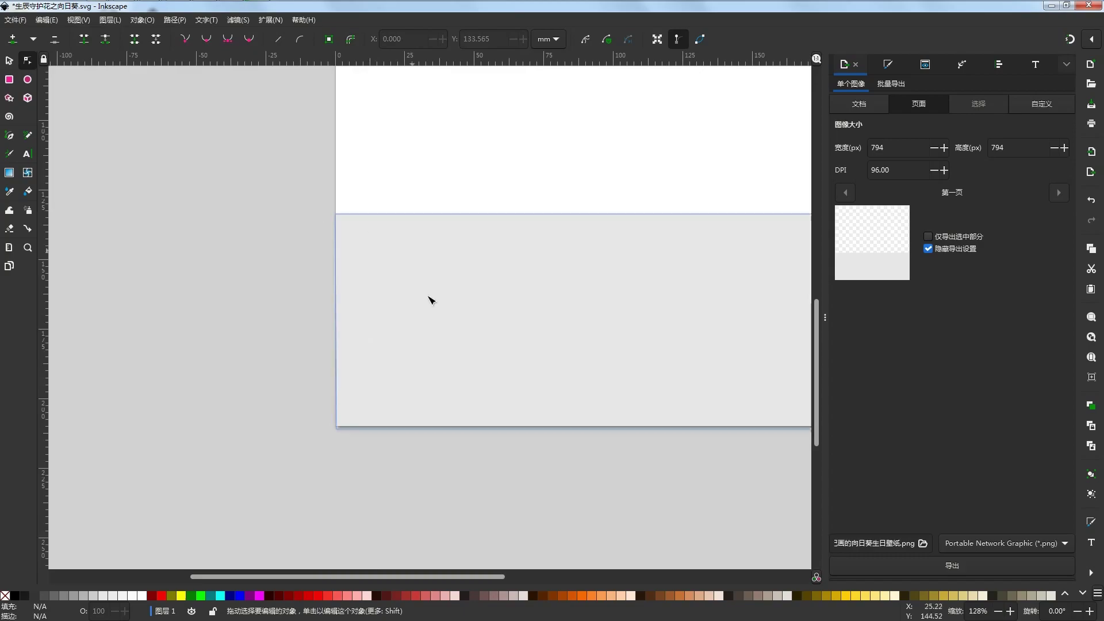
pyautogui.scroll(-2, 523, 285)
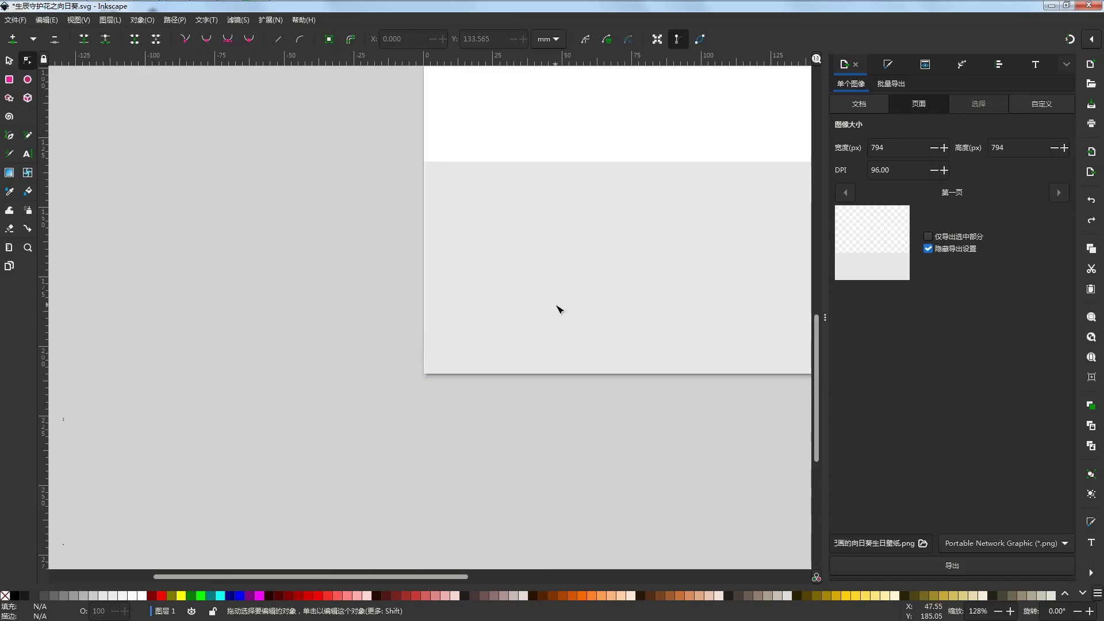
pyautogui.moveTo(547, 289); pyautogui.dragTo(542, 324)
pyautogui.click(523, 309)
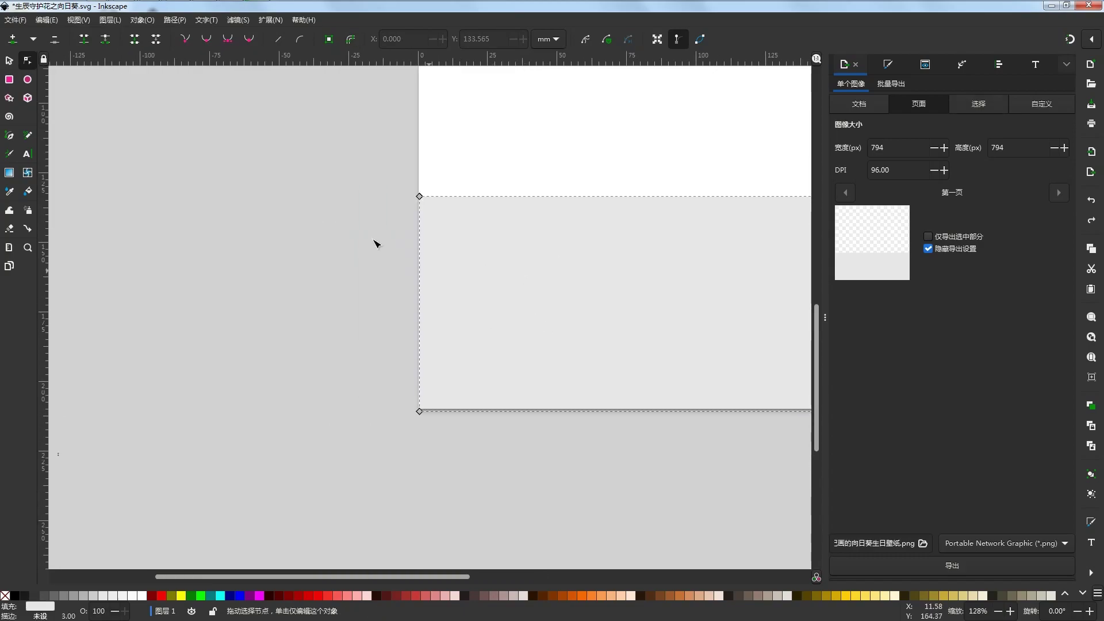
# - Stretch the grey shape's left side out to the page's left edge, making it about 210.4 mm wide
pyautogui.click(9, 60)
pyautogui.scroll(3, 386, 333)
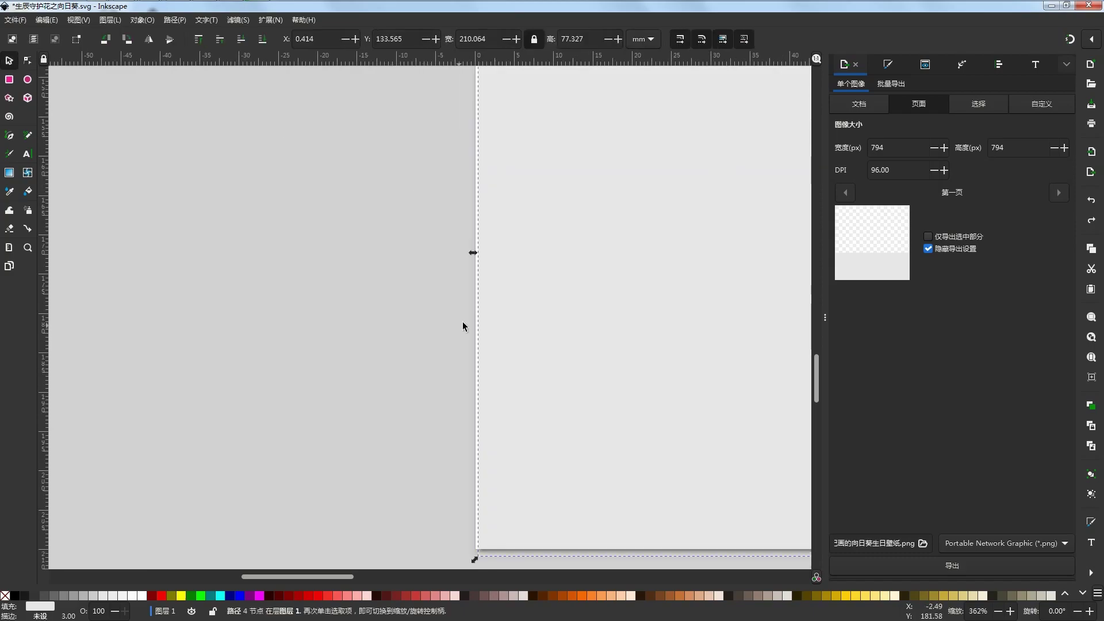
pyautogui.moveTo(475, 252); pyautogui.dragTo(472, 251)
pyautogui.click(347, 294)
# - Pull the grey shape's lower side up to the page's bottom edge, making it about 76.4 mm high
pyautogui.scroll(-6, 367, 268)
pyautogui.moveTo(549, 261); pyautogui.dragTo(534, 284)
pyautogui.scroll(1, 534, 284)
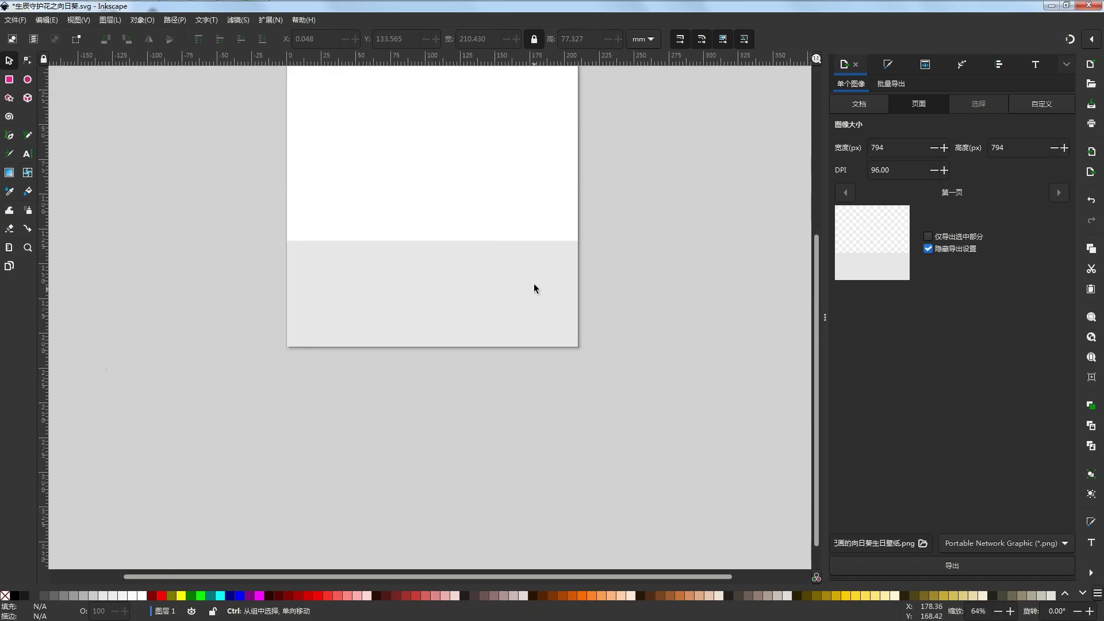
pyautogui.scroll(3, 533, 285)
pyautogui.click(576, 279)
pyautogui.scroll(5, 674, 257)
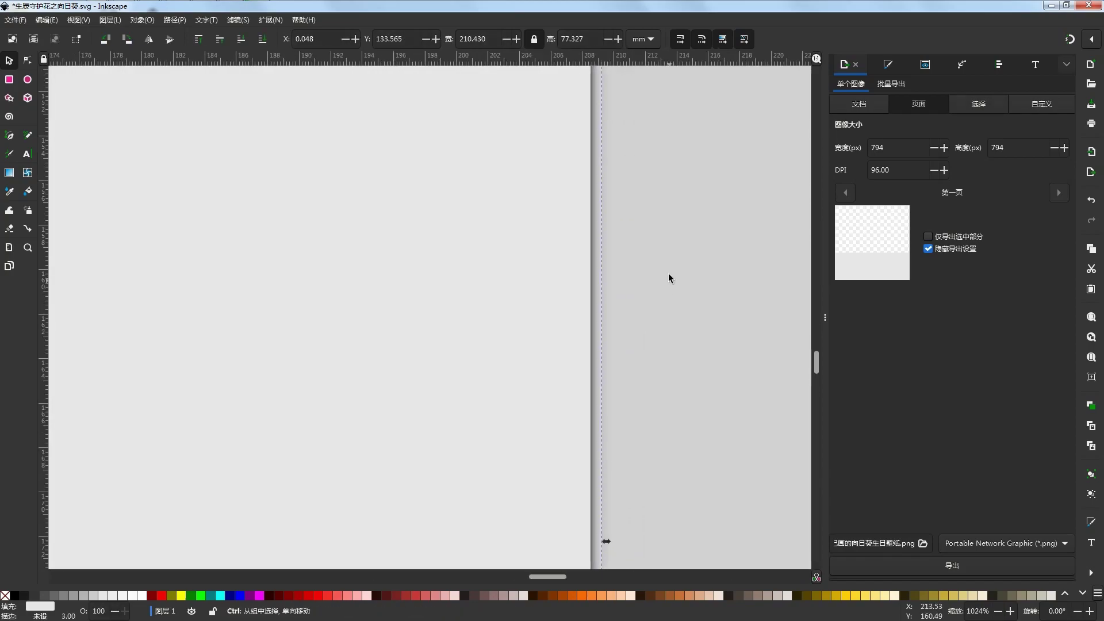
pyautogui.scroll(-7, 668, 276)
pyautogui.moveTo(433, 381); pyautogui.dragTo(542, 342)
pyautogui.scroll(3, 542, 339)
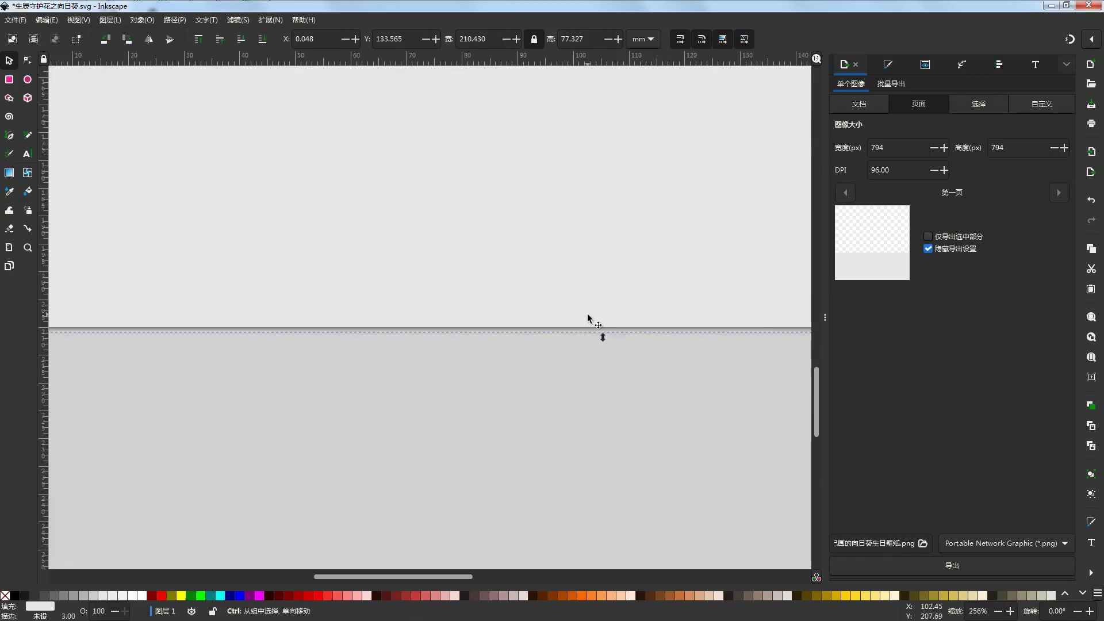
pyautogui.scroll(-4, 624, 305)
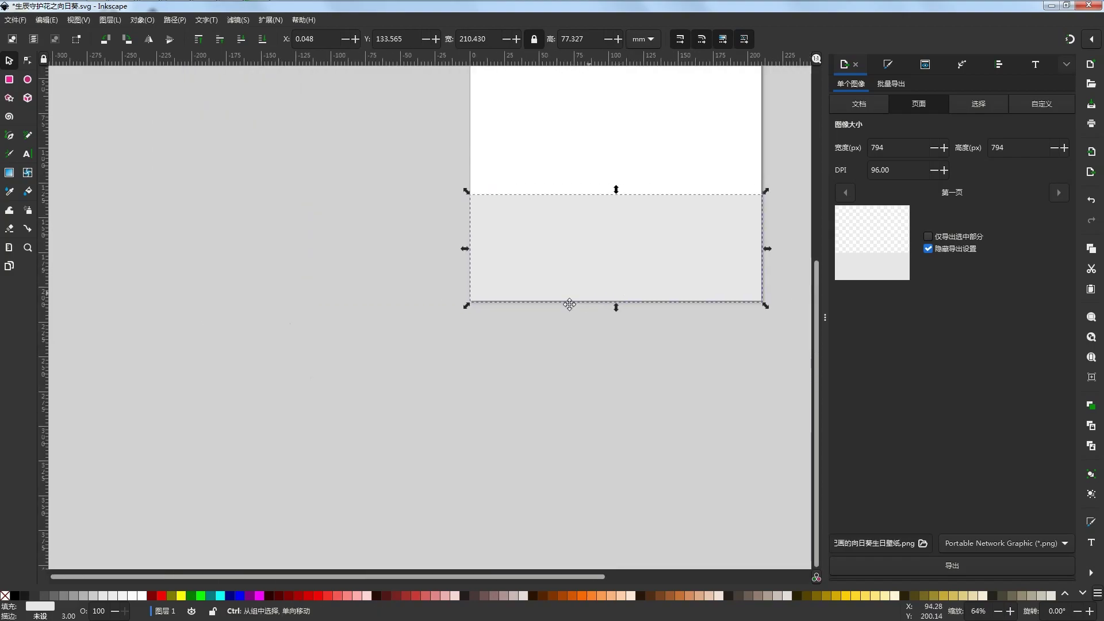
pyautogui.moveTo(569, 304); pyautogui.dragTo(530, 324)
pyautogui.click(623, 328)
pyautogui.click(599, 275)
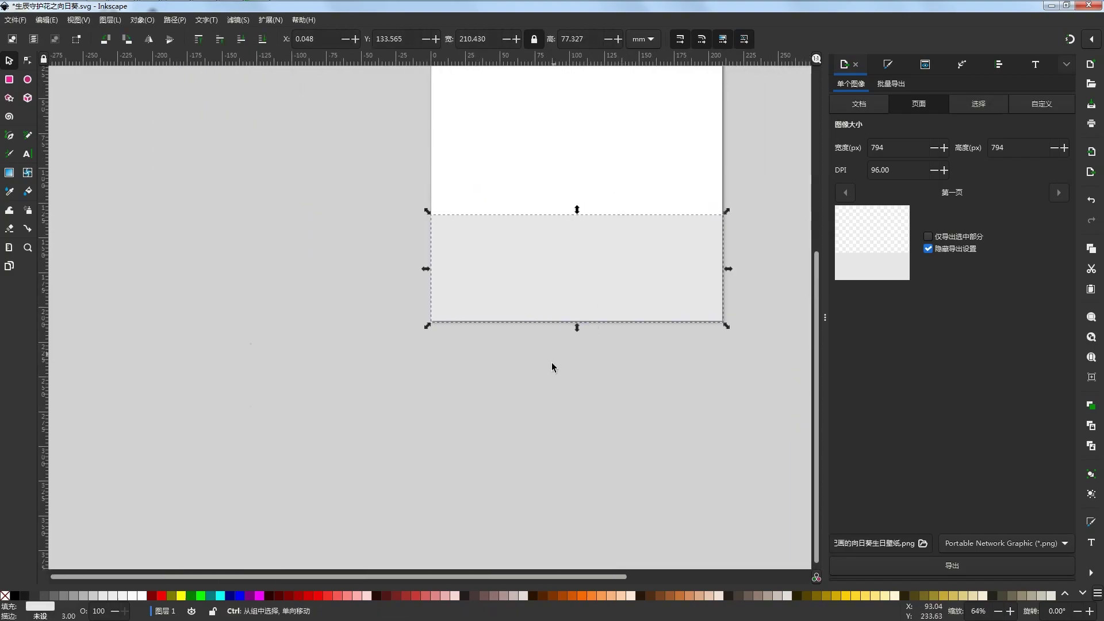
pyautogui.scroll(5, 629, 241)
pyautogui.scroll(3, 636, 237)
pyautogui.moveTo(636, 237); pyautogui.dragTo(639, 217)
pyautogui.click(615, 275)
# - Extend the grey shape's upper side upward to a height of about 93.4 mm
pyautogui.scroll(-10, 533, 339)
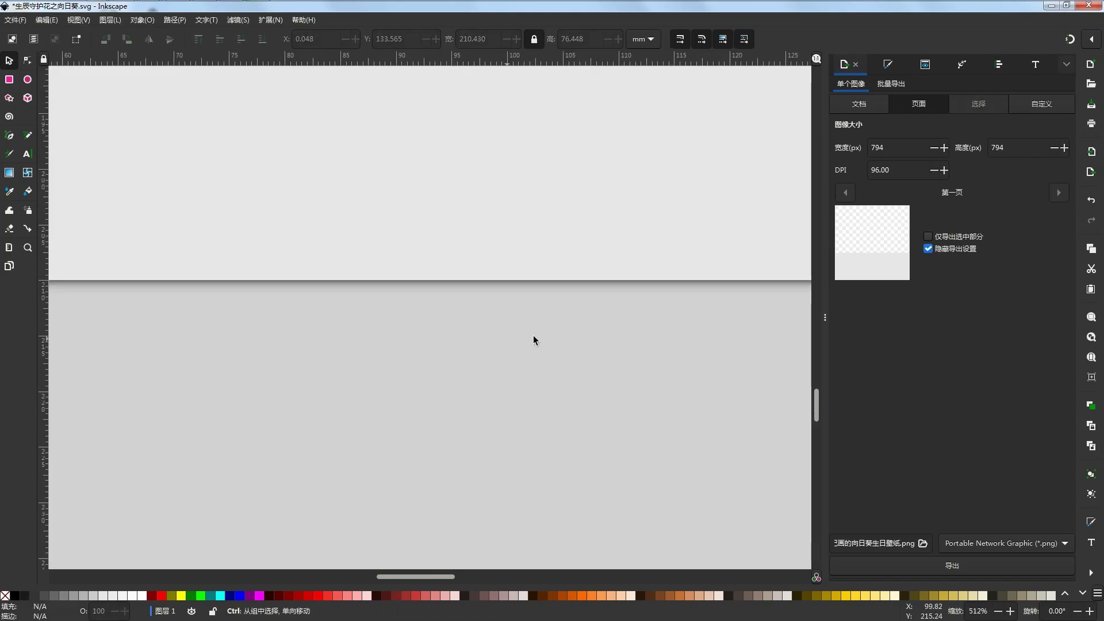
pyautogui.scroll(2, 529, 302)
pyautogui.moveTo(567, 284); pyautogui.dragTo(514, 329)
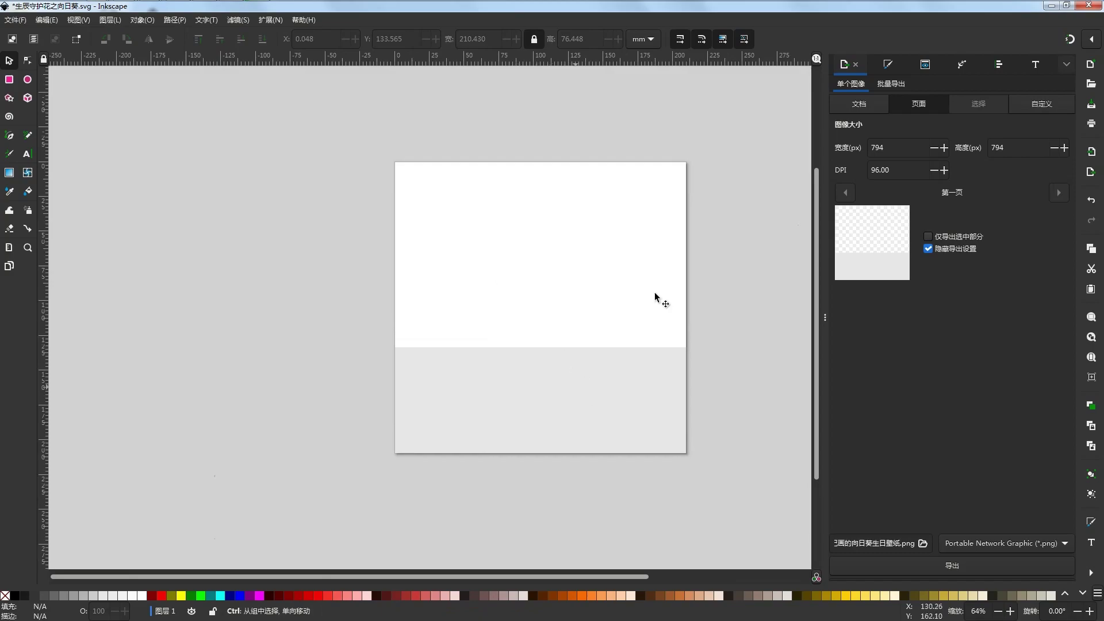
pyautogui.click(575, 386)
pyautogui.moveTo(541, 341); pyautogui.dragTo(540, 315)
pyautogui.click(600, 249)
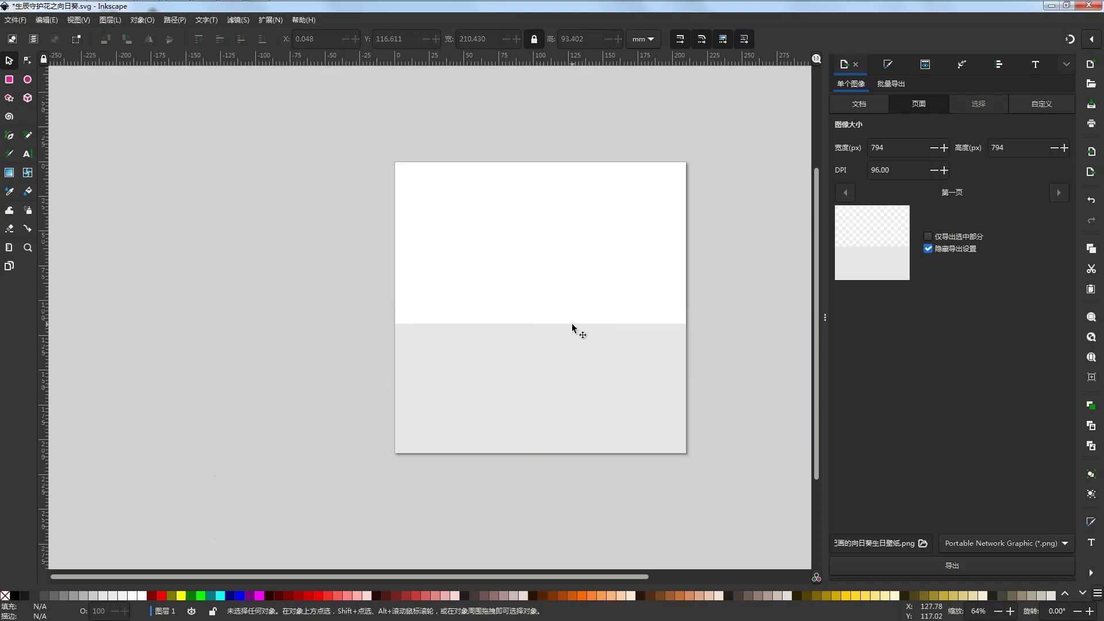
# - Raise the grey shape's upper-left node to about Y 97.9 mm so its top edge slopes down to the right
pyautogui.click(603, 334)
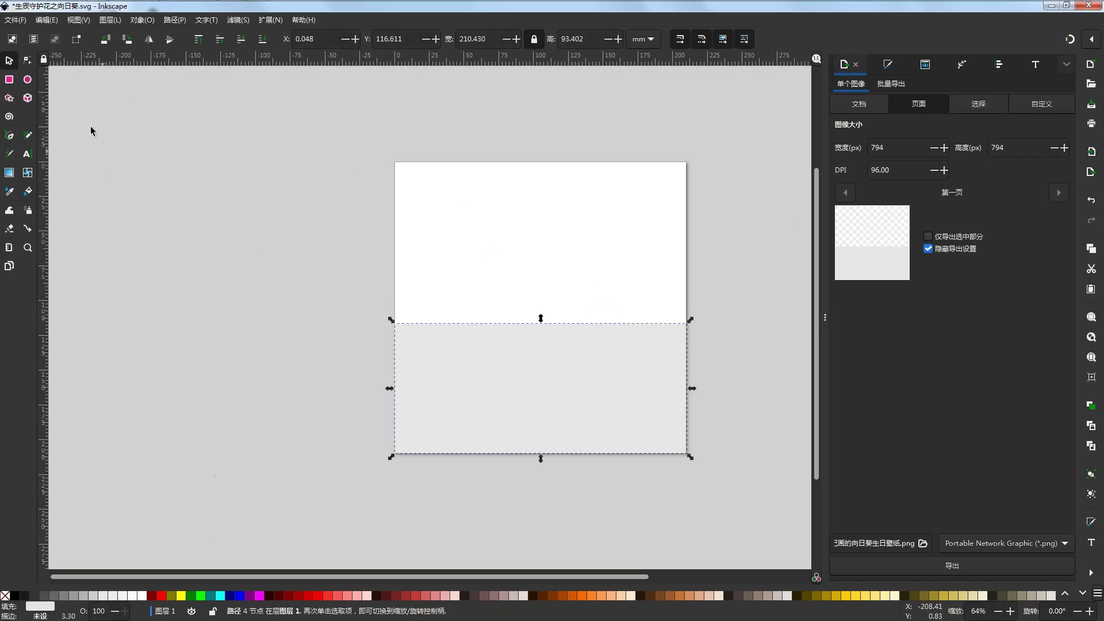
pyautogui.click(28, 61)
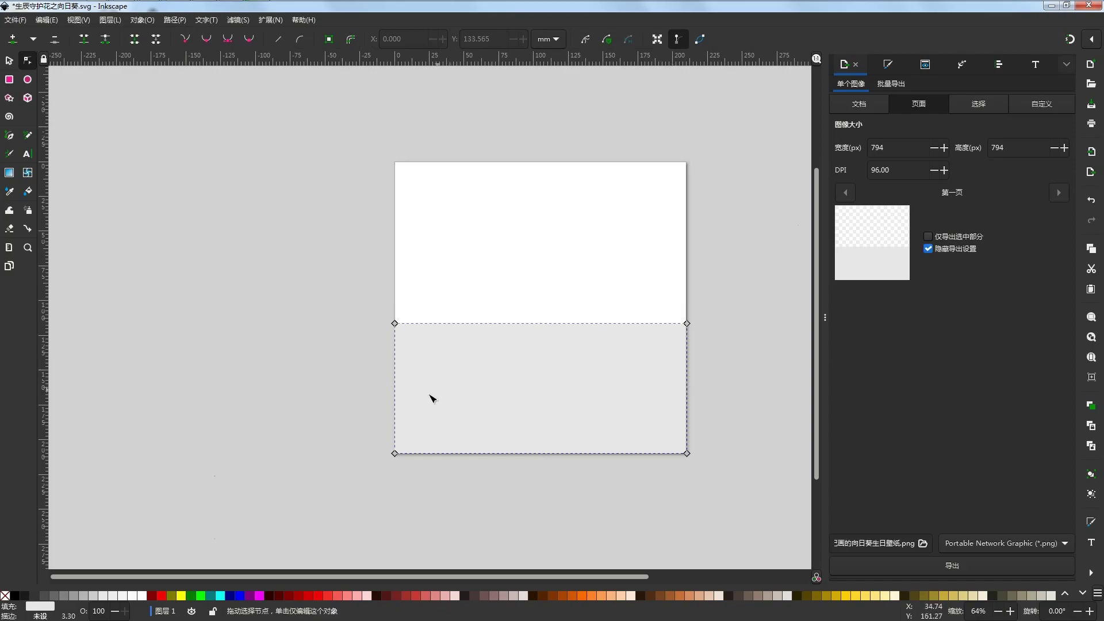
pyautogui.scroll(2, 409, 389)
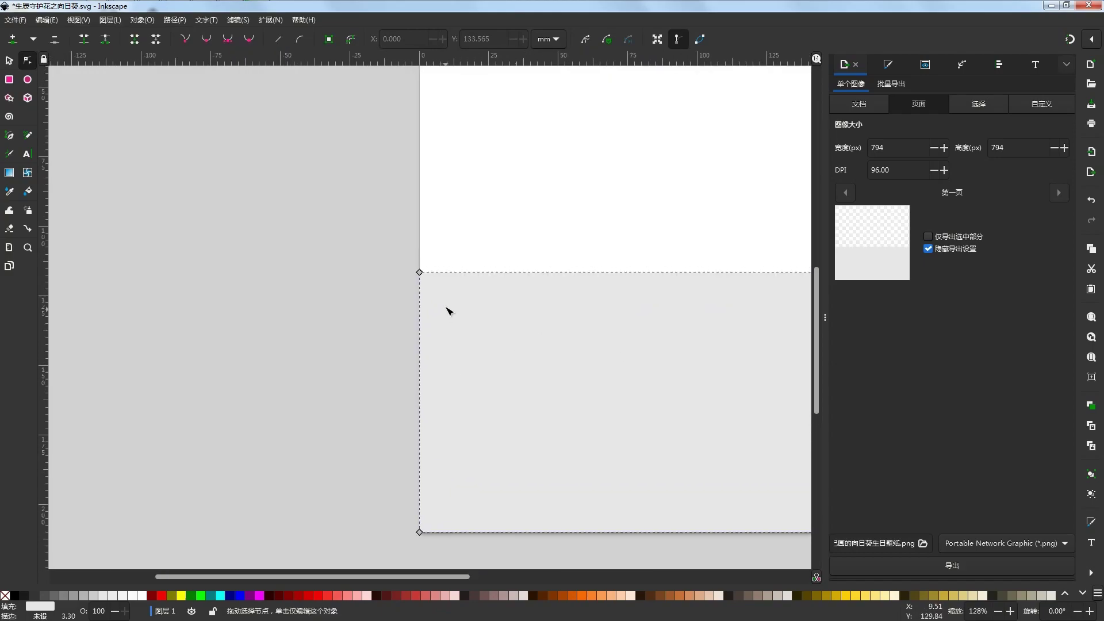
pyautogui.moveTo(458, 292); pyautogui.dragTo(414, 353)
pyautogui.moveTo(569, 252); pyautogui.dragTo(495, 370)
pyautogui.scroll(-3, 499, 295)
pyautogui.moveTo(434, 408); pyautogui.dragTo(434, 390)
pyautogui.click(711, 360)
pyautogui.click(711, 360)
pyautogui.click(615, 428)
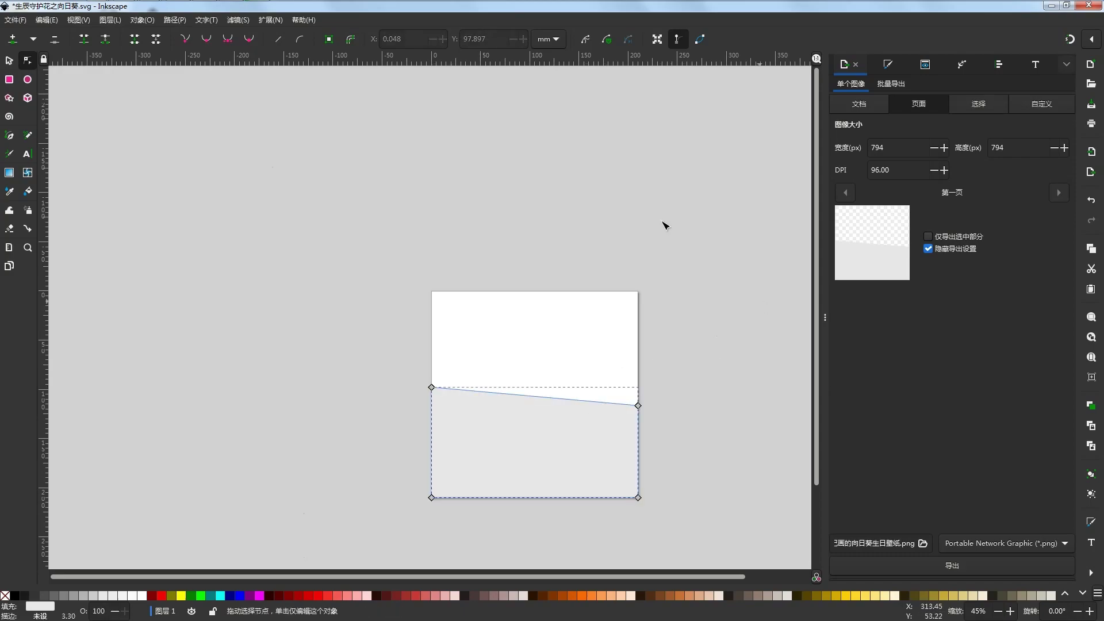
# - Compress the sloped grey shape vertically from the top to a height of about 99.3 mm
pyautogui.click(9, 61)
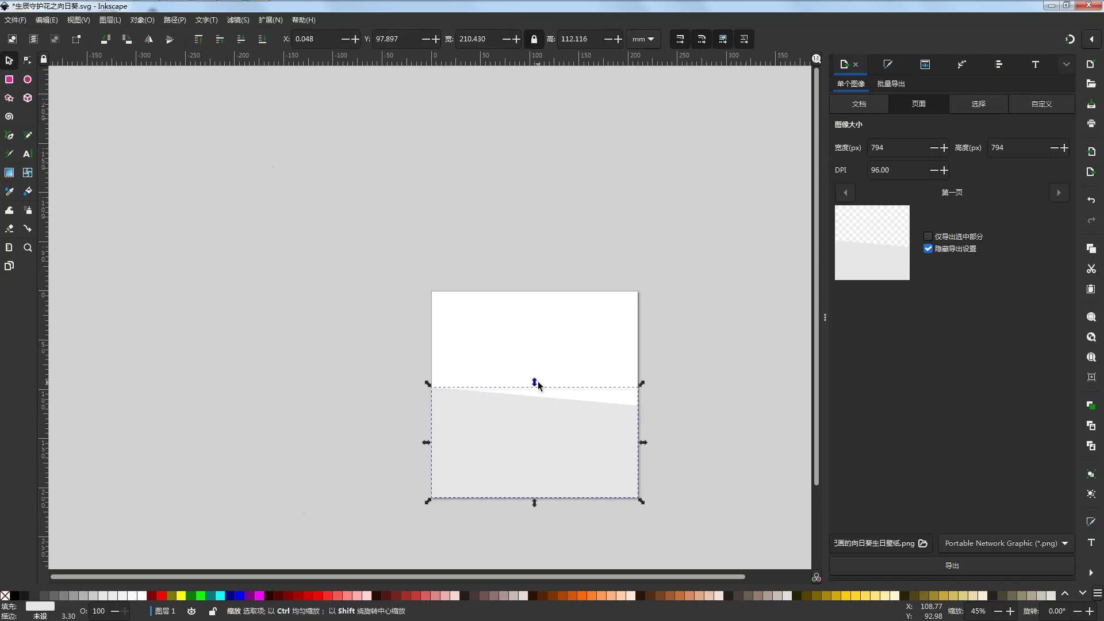
pyautogui.moveTo(535, 383); pyautogui.dragTo(566, 297)
pyautogui.click(728, 384)
pyautogui.click(613, 429)
pyautogui.click(749, 440)
# - Set the calligraphy pen width to 0.3 mm for drawing thin lines on the ground
pyautogui.scroll(2, 585, 270)
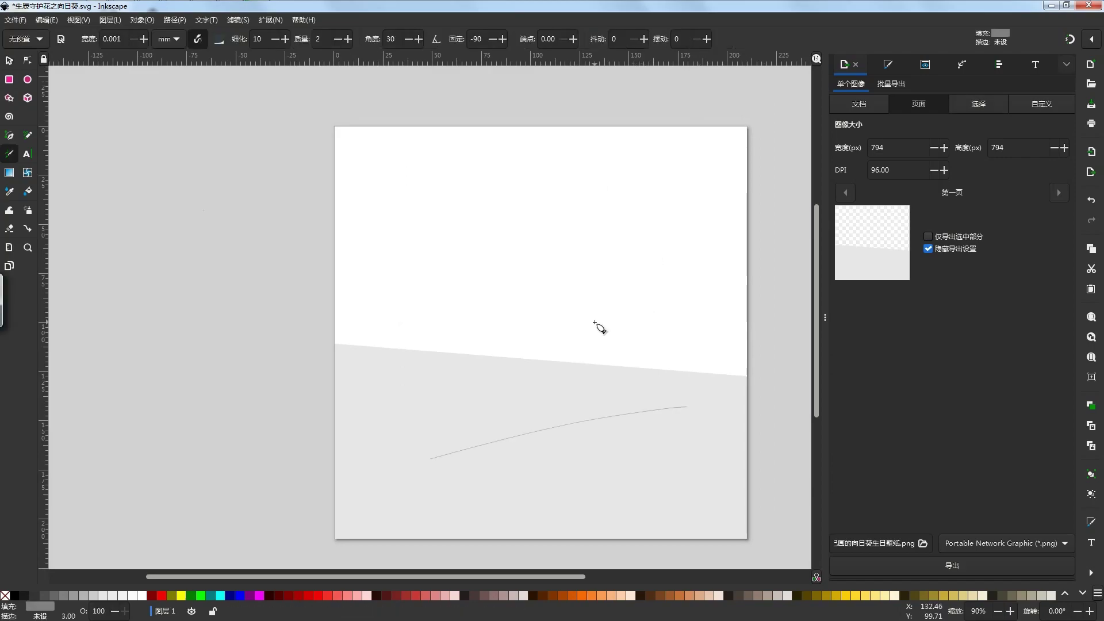
pyautogui.scroll(2, 102, 179)
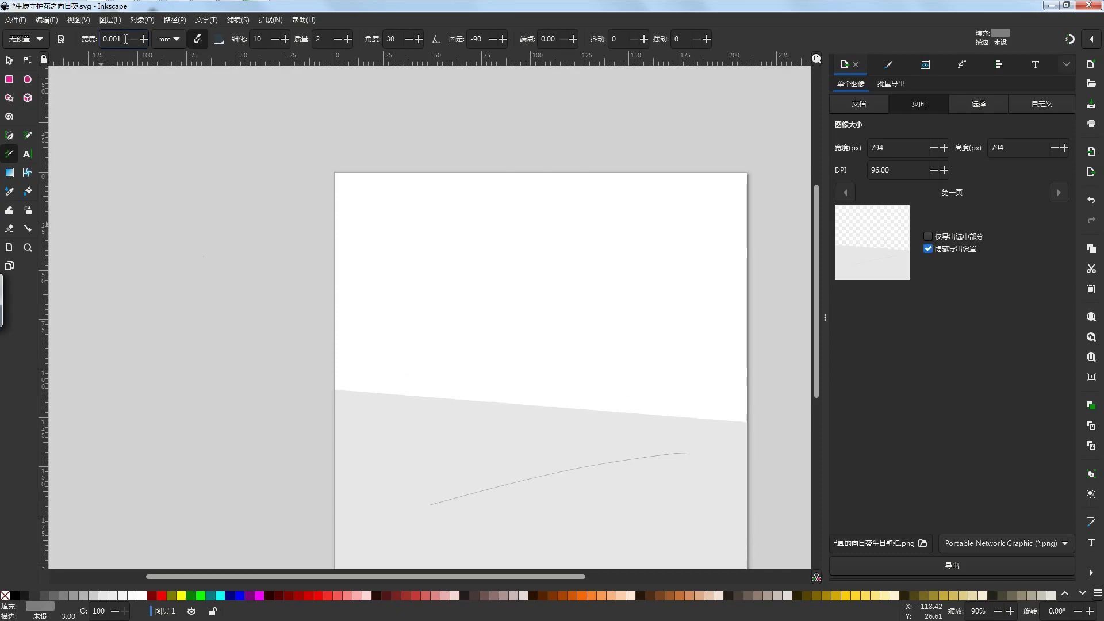
pyautogui.moveTo(123, 40); pyautogui.dragTo(108, 39)
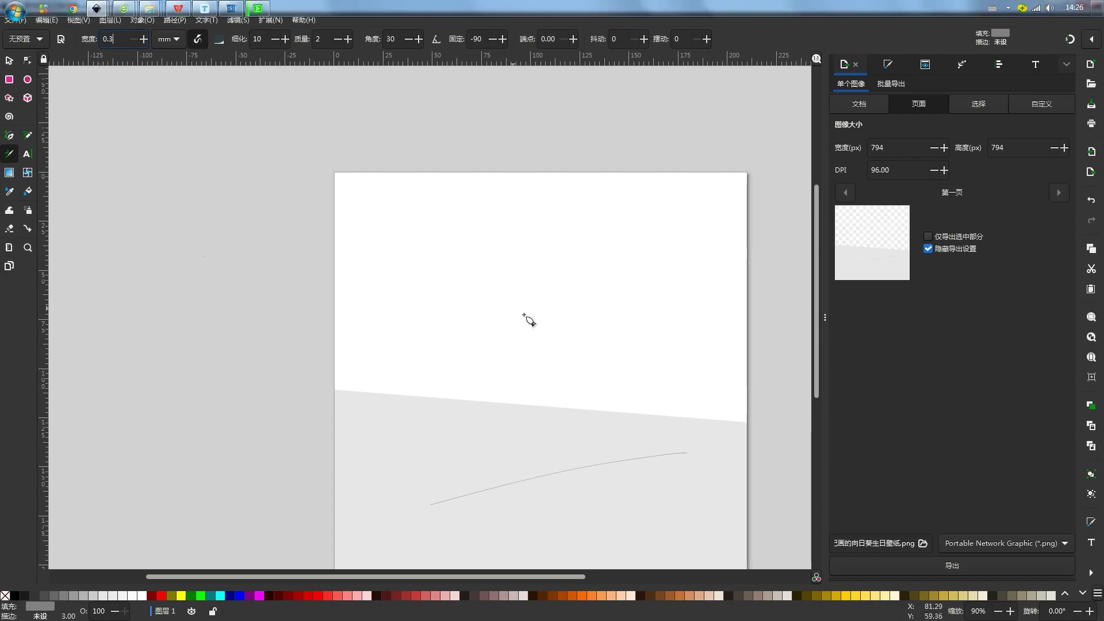
pyautogui.scroll(-4, 526, 310)
pyautogui.scroll(2, 523, 292)
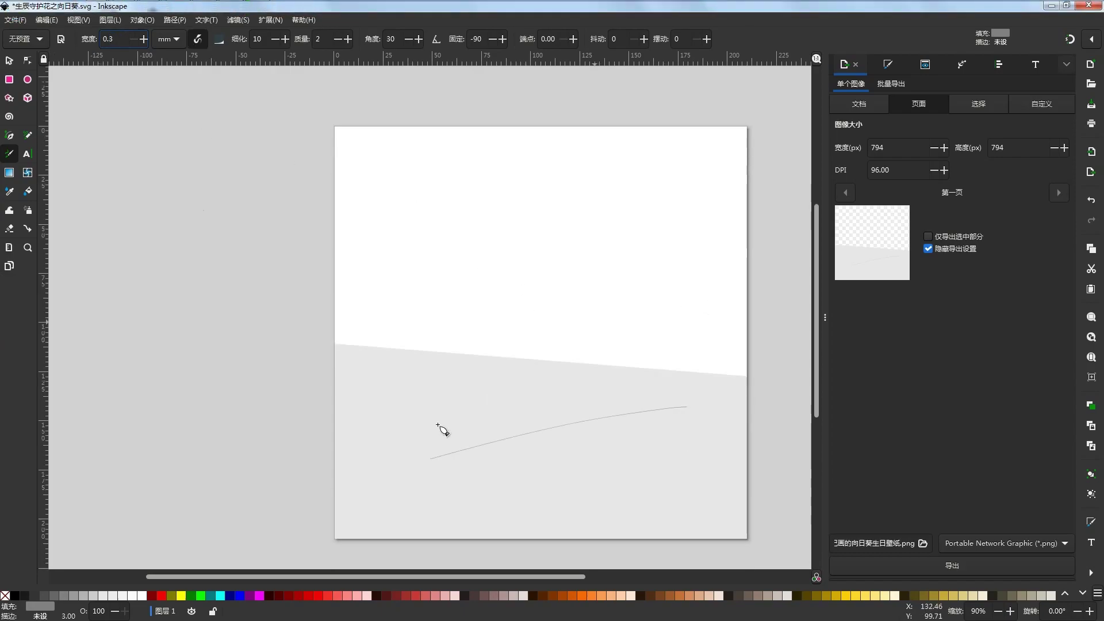
# - Draw a series of thin, curved calligraphy strokes across the middle and right of the grey ground
pyautogui.moveTo(698, 386); pyautogui.dragTo(513, 396)
pyautogui.moveTo(710, 413); pyautogui.dragTo(443, 447)
pyautogui.moveTo(672, 443); pyautogui.dragTo(458, 487)
pyautogui.moveTo(750, 421)
pyautogui.mouseDown()
pyautogui.moveTo(522, 450)
pyautogui.moveTo(430, 488)
pyautogui.moveTo(500, 483)
pyautogui.mouseUp()
pyautogui.moveTo(410, 433); pyautogui.dragTo(374, 449)
pyautogui.moveTo(667, 400)
pyautogui.mouseDown()
pyautogui.moveTo(554, 406)
pyautogui.moveTo(475, 428)
pyautogui.mouseUp()
pyautogui.moveTo(695, 435)
pyautogui.mouseDown()
pyautogui.moveTo(437, 520)
pyautogui.moveTo(469, 504)
pyautogui.mouseUp()
pyautogui.moveTo(675, 443); pyautogui.dragTo(496, 508)
pyautogui.moveTo(712, 448); pyautogui.dragTo(530, 494)
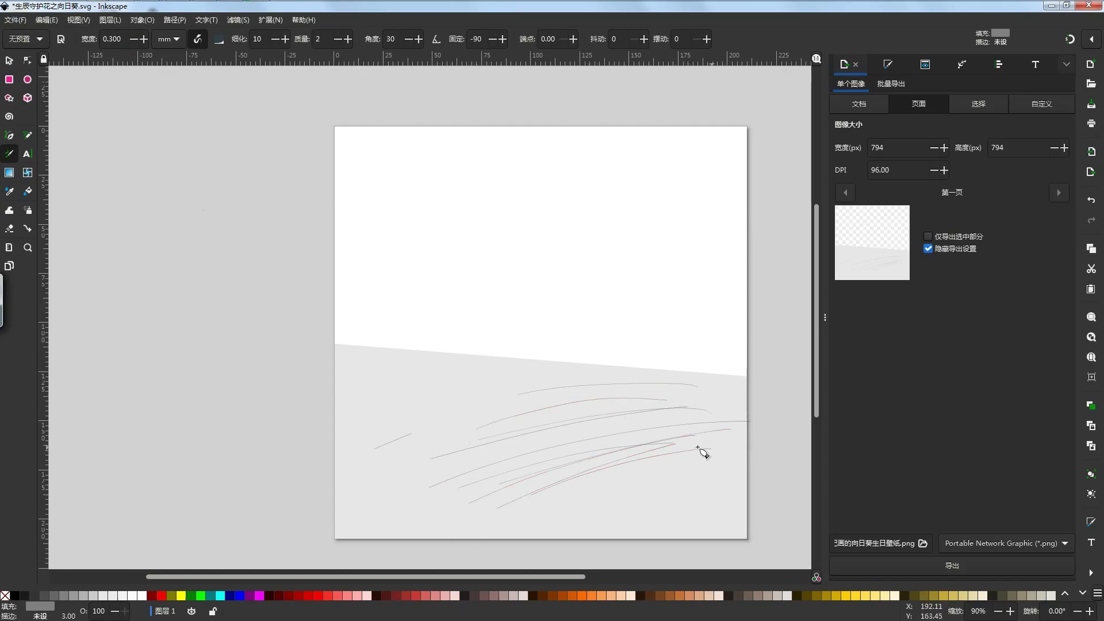
# - Try longer calligraphy strokes sweeping from the right side down to the bottom of the grey ground
pyautogui.moveTo(700, 460); pyautogui.dragTo(466, 562)
pyautogui.hotkey('ctrl', 'z')
pyautogui.moveTo(709, 452)
pyautogui.mouseDown()
pyautogui.moveTo(639, 469)
pyautogui.moveTo(494, 549)
pyautogui.mouseUp()
pyautogui.hotkey('ctrl', 'z')
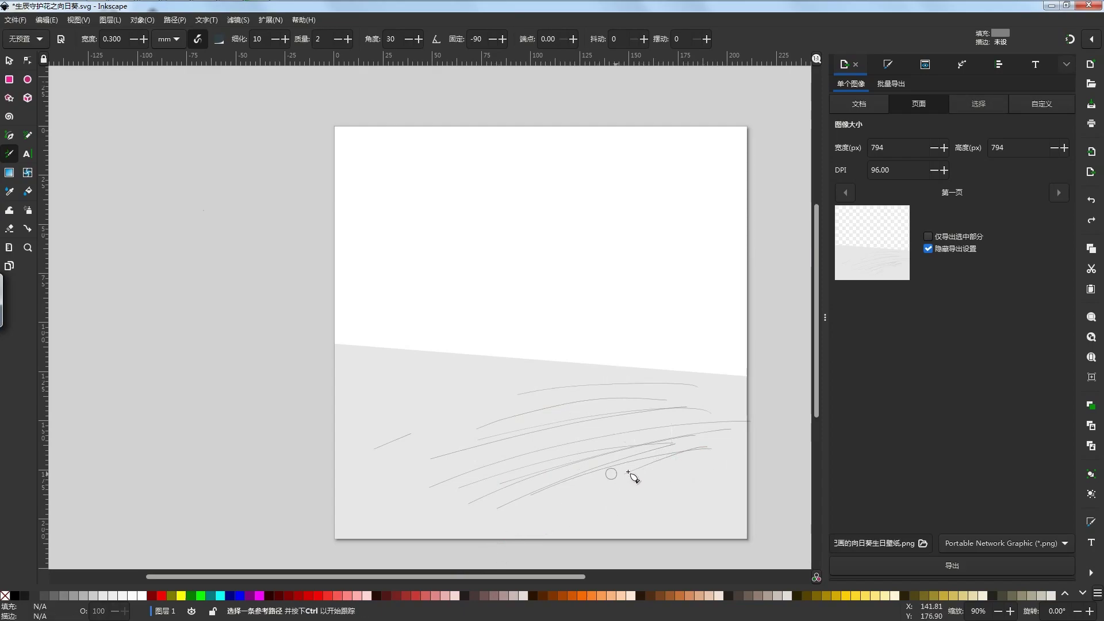
# - Add one more stroke at the lower right and several on the left of the ground, undoing the last long one
pyautogui.moveTo(714, 453); pyautogui.dragTo(566, 510)
pyautogui.moveTo(548, 387); pyautogui.dragTo(375, 448)
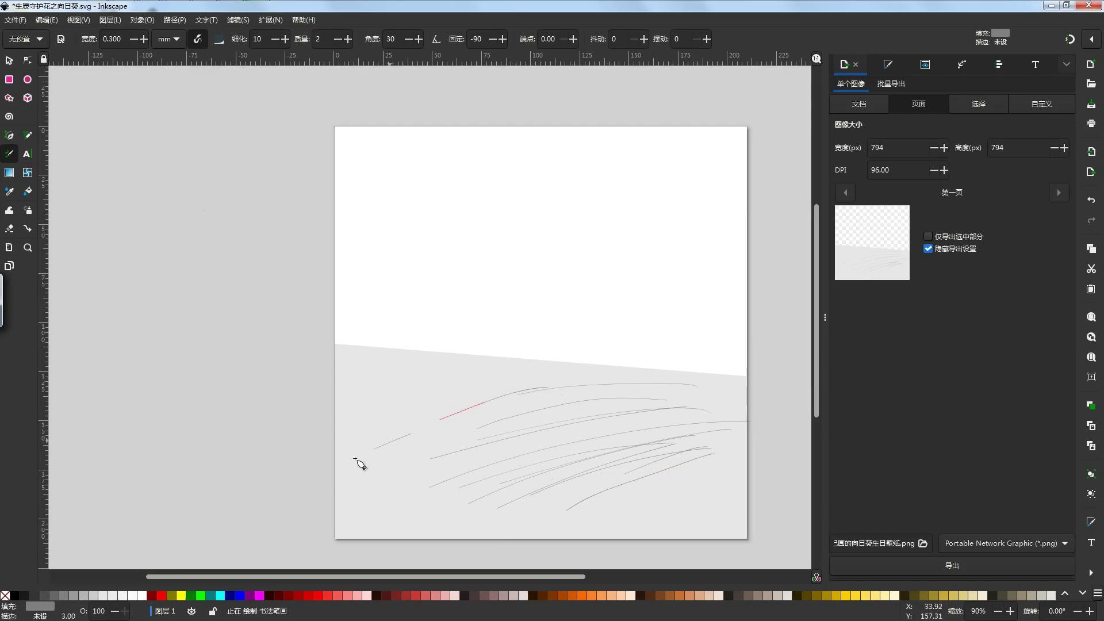
pyautogui.moveTo(513, 383); pyautogui.dragTo(369, 442)
pyautogui.moveTo(460, 430); pyautogui.dragTo(409, 461)
pyautogui.moveTo(525, 398)
pyautogui.mouseDown()
pyautogui.moveTo(402, 453)
pyautogui.moveTo(382, 505)
pyautogui.moveTo(346, 538)
pyautogui.mouseUp()
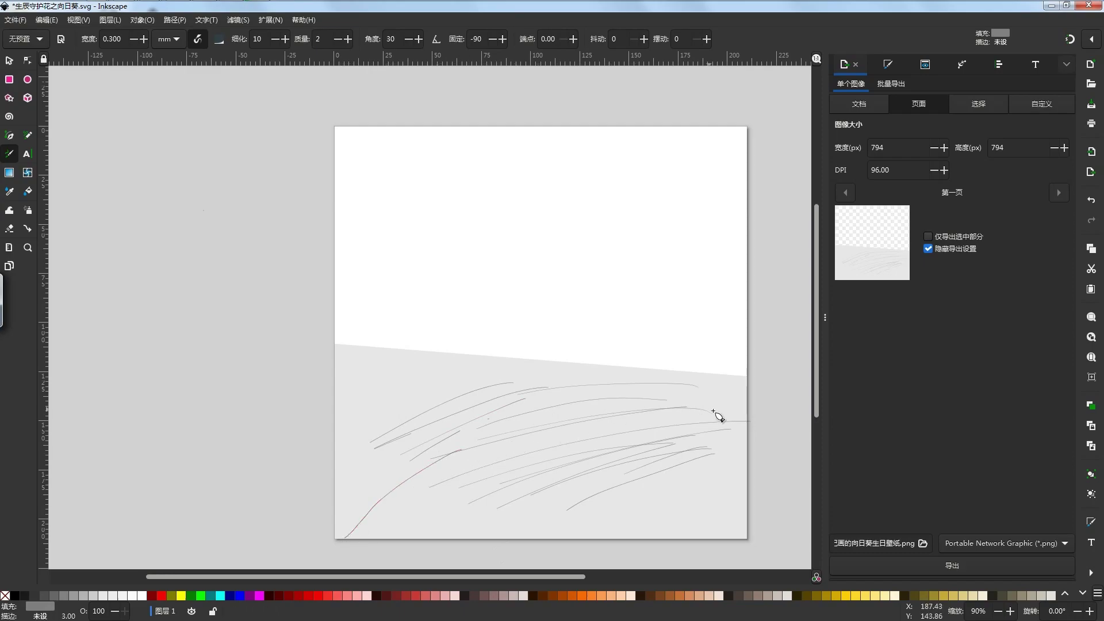
pyautogui.hotkey('ctrl', 'z')
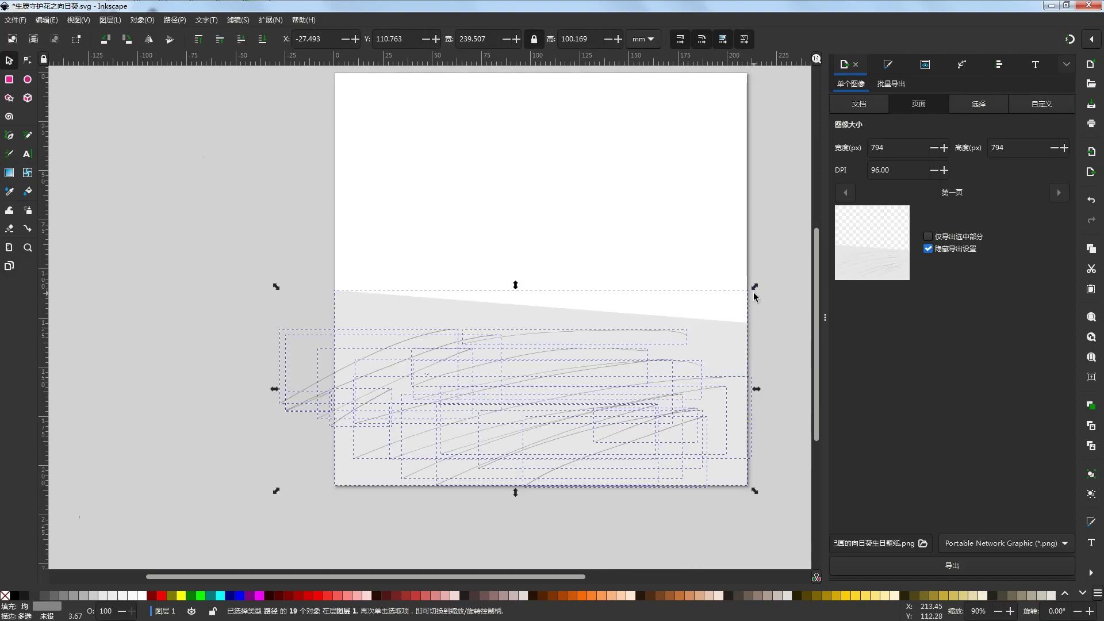
# - Undo scaling the ground together with the strokes, and enlarge only the strokes to about 256.8 by 86.2 mm
pyautogui.moveTo(751, 281); pyautogui.dragTo(779, 274)
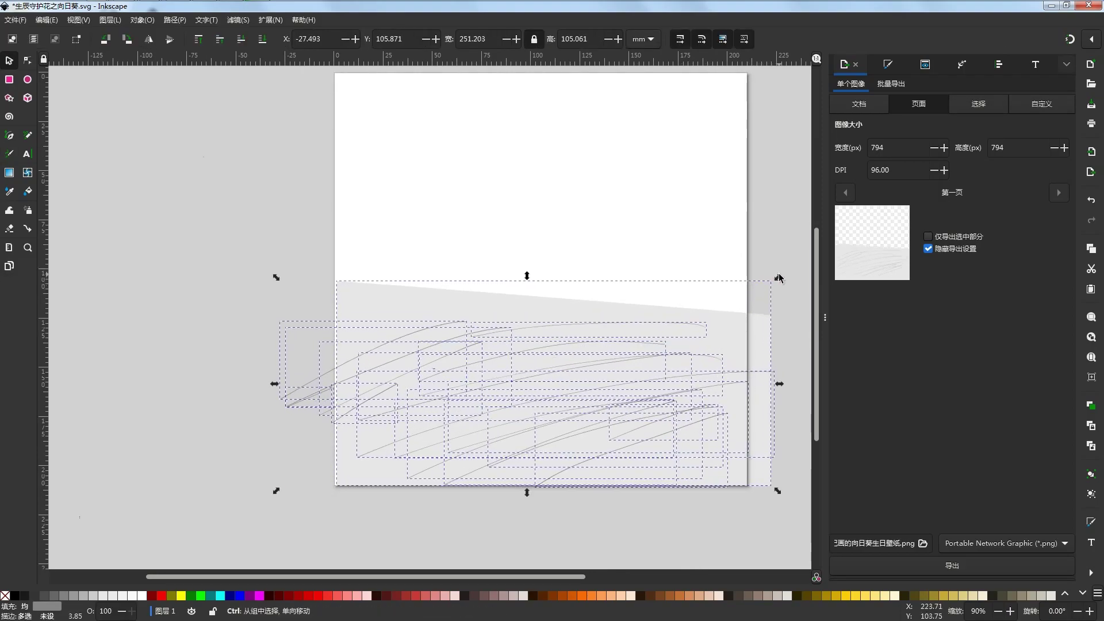
pyautogui.hotkey('ctrl', 'z')
pyautogui.click(787, 340)
pyautogui.moveTo(783, 318)
pyautogui.mouseDown()
pyautogui.moveTo(315, 434)
pyautogui.moveTo(231, 523)
pyautogui.mouseUp()
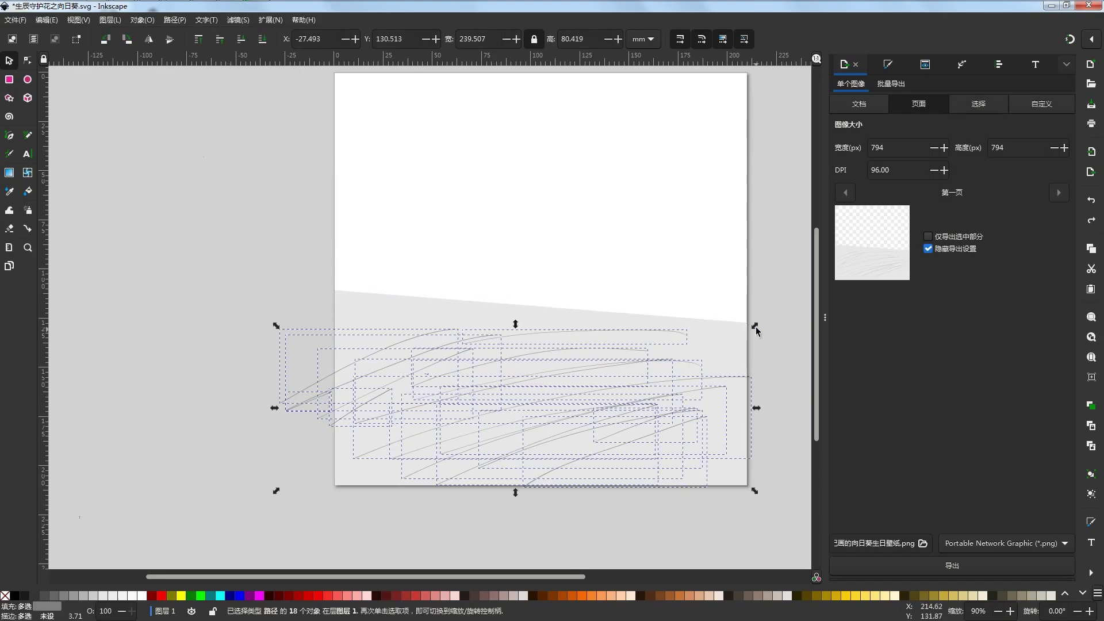
pyautogui.moveTo(754, 323); pyautogui.dragTo(789, 310)
pyautogui.click(769, 379)
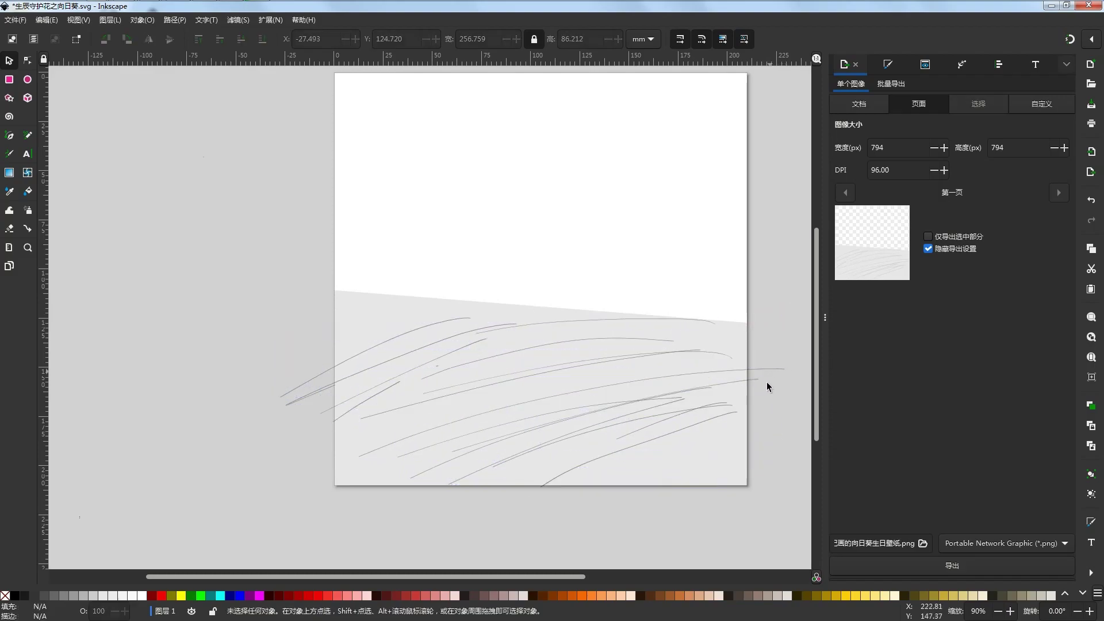
# - Try to shift the grey ground shape to the left
pyautogui.press('Tab')
pyautogui.click(755, 408)
pyautogui.moveTo(727, 367); pyautogui.dragTo(630, 373)
pyautogui.hotkey('ctrl', 'z')
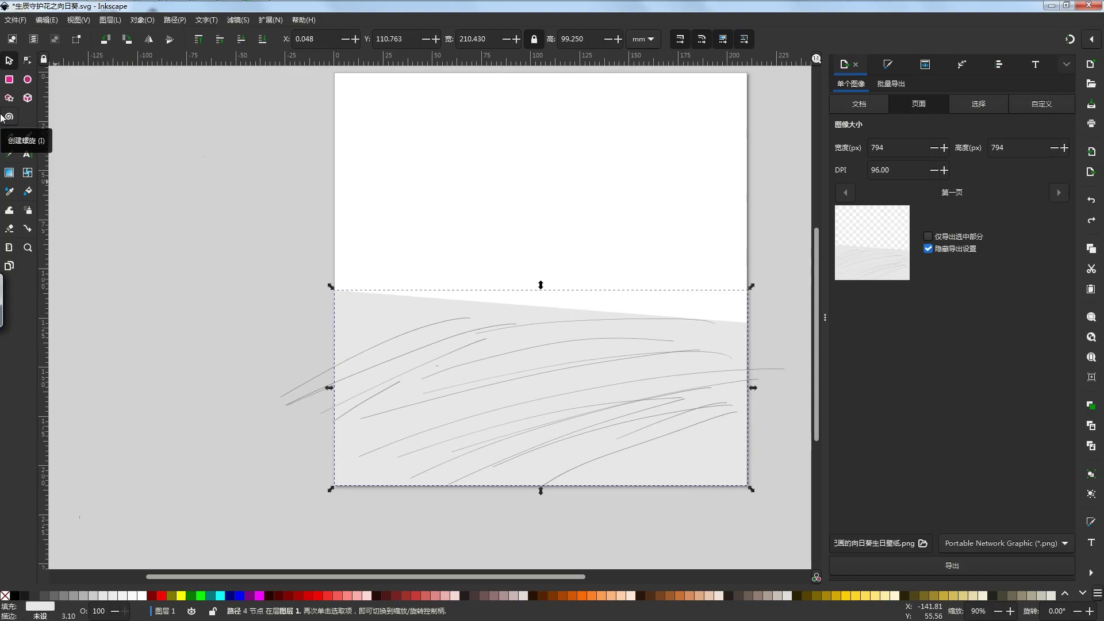
# - Set the calligraphy pen width to 0.3 mm and draw one long stroke across the ground plus shorter ones in its lower-right corner
pyautogui.click(9, 153)
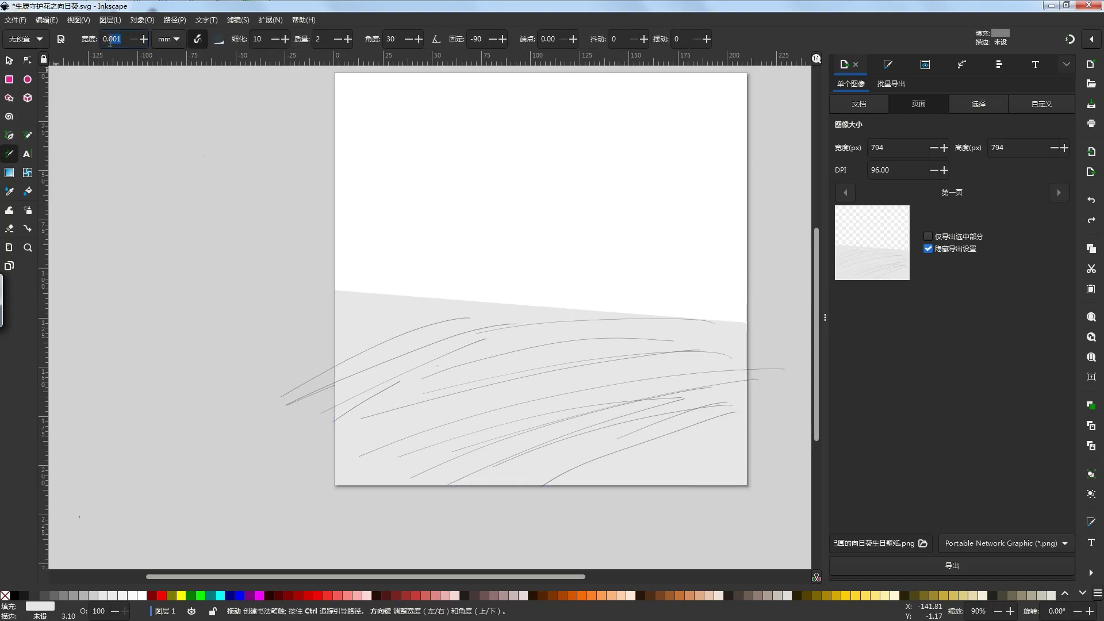
pyautogui.write('0.3')
pyautogui.moveTo(695, 363)
pyautogui.mouseDown()
pyautogui.moveTo(526, 391)
pyautogui.moveTo(336, 458)
pyautogui.mouseUp()
pyautogui.moveTo(714, 423); pyautogui.dragTo(556, 482)
pyautogui.moveTo(726, 435)
pyautogui.mouseDown()
pyautogui.moveTo(559, 482)
pyautogui.moveTo(638, 484)
pyautogui.mouseUp()
pyautogui.moveTo(722, 456); pyautogui.dragTo(672, 487)
pyautogui.moveTo(724, 445); pyautogui.dragTo(658, 473)
# - Add curved calligraphy strokes sweeping down-left across the middle, lower middle and upper part of the ground
pyautogui.moveTo(614, 364); pyautogui.dragTo(430, 417)
pyautogui.moveTo(580, 353); pyautogui.dragTo(353, 444)
pyautogui.moveTo(629, 374)
pyautogui.mouseDown()
pyautogui.moveTo(552, 391)
pyautogui.moveTo(377, 473)
pyautogui.mouseUp()
pyautogui.moveTo(633, 420); pyautogui.dragTo(493, 475)
pyautogui.moveTo(609, 432); pyautogui.dragTo(509, 483)
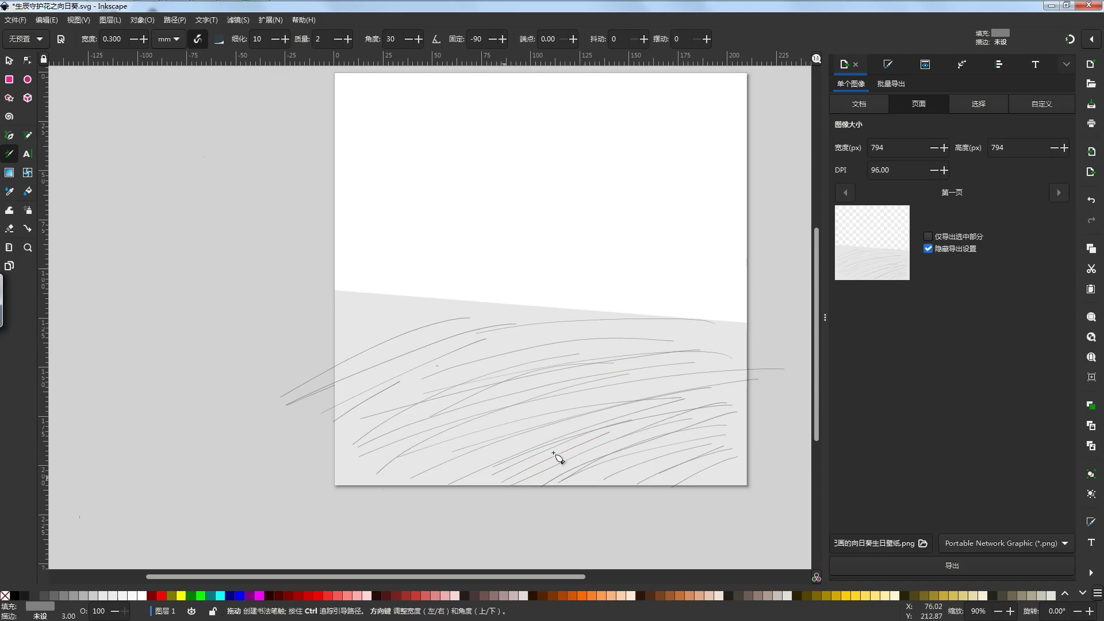
pyautogui.moveTo(685, 344)
pyautogui.mouseDown()
pyautogui.moveTo(391, 408)
pyautogui.moveTo(362, 426)
pyautogui.moveTo(436, 367)
pyautogui.moveTo(362, 411)
pyautogui.mouseUp()
pyautogui.moveTo(554, 329); pyautogui.dragTo(340, 422)
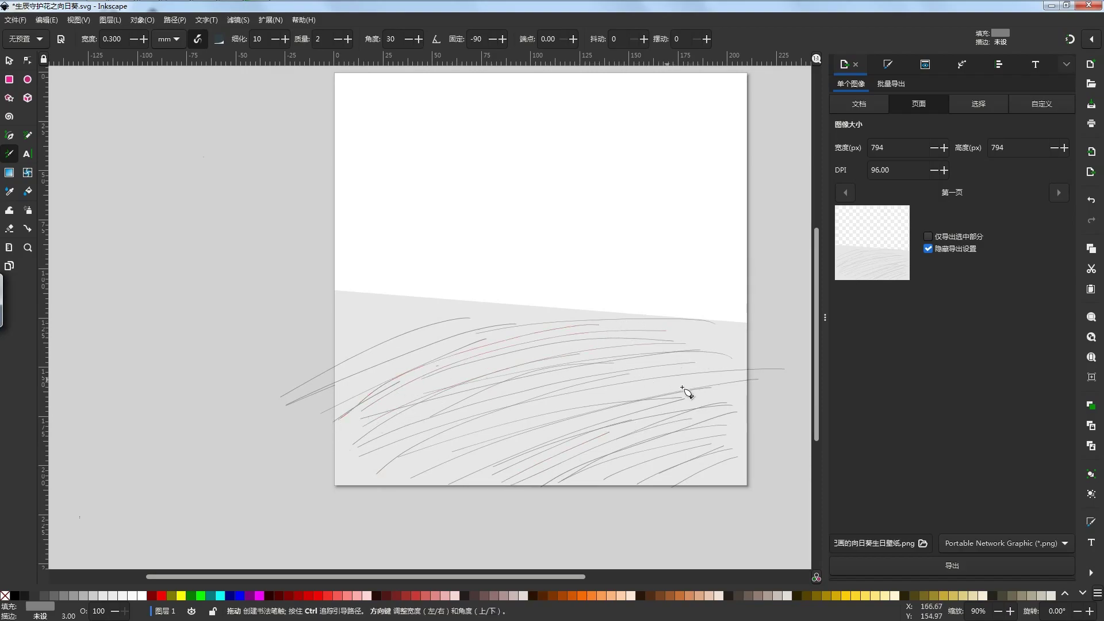
# - Fill the gaps at the ground's lower left and right middle with six medium calligraphy strokes
pyautogui.moveTo(559, 402); pyautogui.dragTo(361, 476)
pyautogui.moveTo(491, 428); pyautogui.dragTo(389, 472)
pyautogui.moveTo(555, 425)
pyautogui.mouseDown()
pyautogui.moveTo(412, 485)
pyautogui.moveTo(535, 442)
pyautogui.moveTo(469, 471)
pyautogui.mouseUp()
pyautogui.moveTo(695, 363); pyautogui.dragTo(562, 407)
pyautogui.moveTo(634, 389); pyautogui.dragTo(538, 410)
pyautogui.moveTo(698, 382); pyautogui.dragTo(530, 397)
# - Draw short strokes in the upper-left part of the ground and undo the last one beside the slope's edge
pyautogui.moveTo(487, 331); pyautogui.dragTo(399, 358)
pyautogui.moveTo(510, 308); pyautogui.dragTo(367, 360)
pyautogui.moveTo(445, 309)
pyautogui.mouseDown()
pyautogui.moveTo(388, 329)
pyautogui.moveTo(348, 330)
pyautogui.moveTo(342, 343)
pyautogui.mouseUp()
pyautogui.moveTo(447, 317); pyautogui.dragTo(338, 354)
pyautogui.moveTo(396, 298); pyautogui.dragTo(349, 317)
pyautogui.hotkey('ctrl', 'z')
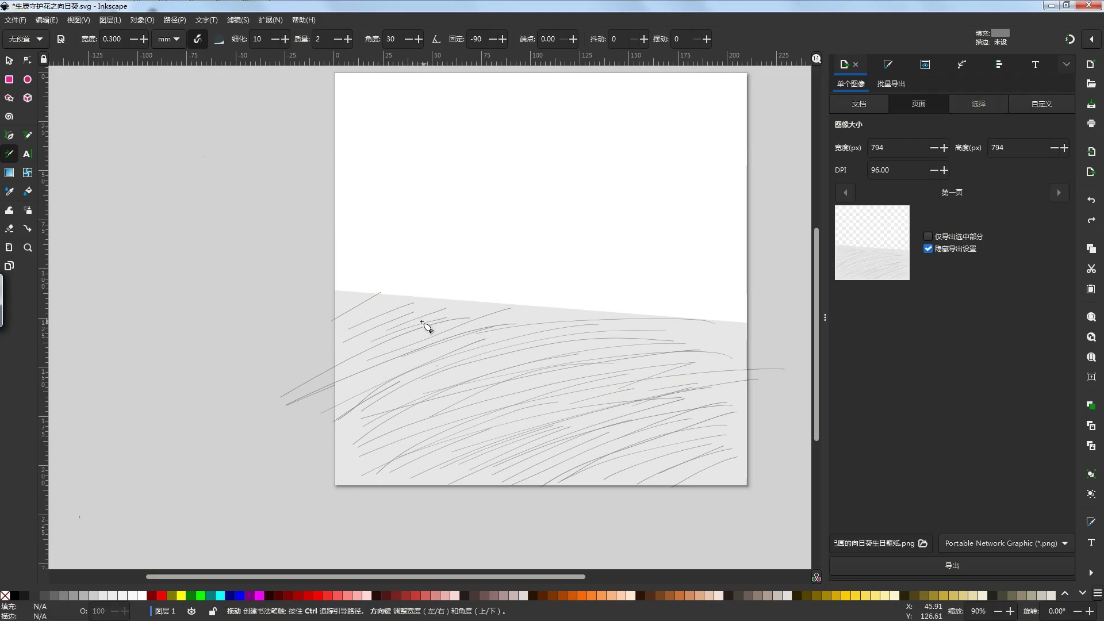
# - Draw more long sweeping strokes through the left and middle of the ground, with a short one at the right
pyautogui.moveTo(528, 359); pyautogui.dragTo(349, 416)
pyautogui.moveTo(538, 320); pyautogui.dragTo(336, 401)
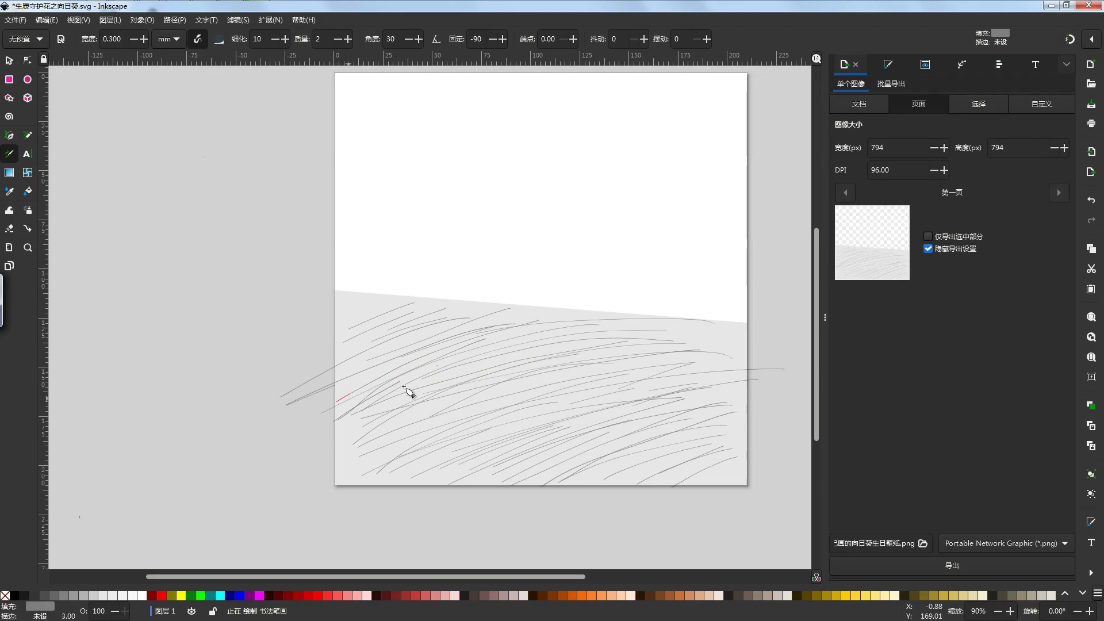
pyautogui.moveTo(611, 369)
pyautogui.mouseDown()
pyautogui.moveTo(510, 384)
pyautogui.moveTo(348, 444)
pyautogui.mouseUp()
pyautogui.moveTo(672, 368)
pyautogui.mouseDown()
pyautogui.moveTo(376, 430)
pyautogui.moveTo(347, 447)
pyautogui.mouseUp()
pyautogui.moveTo(626, 396); pyautogui.dragTo(407, 457)
pyautogui.moveTo(693, 390)
pyautogui.mouseDown()
pyautogui.moveTo(568, 420)
pyautogui.moveTo(579, 420)
pyautogui.mouseUp()
# - Densify the lower-right area of the ground with seven more calligraphy strokes reaching the bottom edge
pyautogui.moveTo(712, 420); pyautogui.dragTo(554, 469)
pyautogui.moveTo(697, 407); pyautogui.dragTo(531, 460)
pyautogui.moveTo(708, 400); pyautogui.dragTo(513, 472)
pyautogui.moveTo(736, 420); pyautogui.dragTo(560, 482)
pyautogui.moveTo(728, 438); pyautogui.dragTo(604, 478)
pyautogui.moveTo(734, 449)
pyautogui.mouseDown()
pyautogui.moveTo(633, 484)
pyautogui.moveTo(654, 486)
pyautogui.moveTo(660, 474)
pyautogui.moveTo(590, 482)
pyautogui.mouseUp()
pyautogui.moveTo(733, 477); pyautogui.dragTo(718, 484)
# - Add five strokes through the ground's upper middle and upper left
pyautogui.moveTo(667, 347); pyautogui.dragTo(403, 432)
pyautogui.moveTo(587, 341); pyautogui.dragTo(376, 415)
pyautogui.moveTo(627, 330)
pyautogui.mouseDown()
pyautogui.moveTo(499, 355)
pyautogui.moveTo(389, 420)
pyautogui.mouseUp()
pyautogui.moveTo(376, 406); pyautogui.dragTo(493, 347)
pyautogui.moveTo(470, 308); pyautogui.dragTo(337, 361)
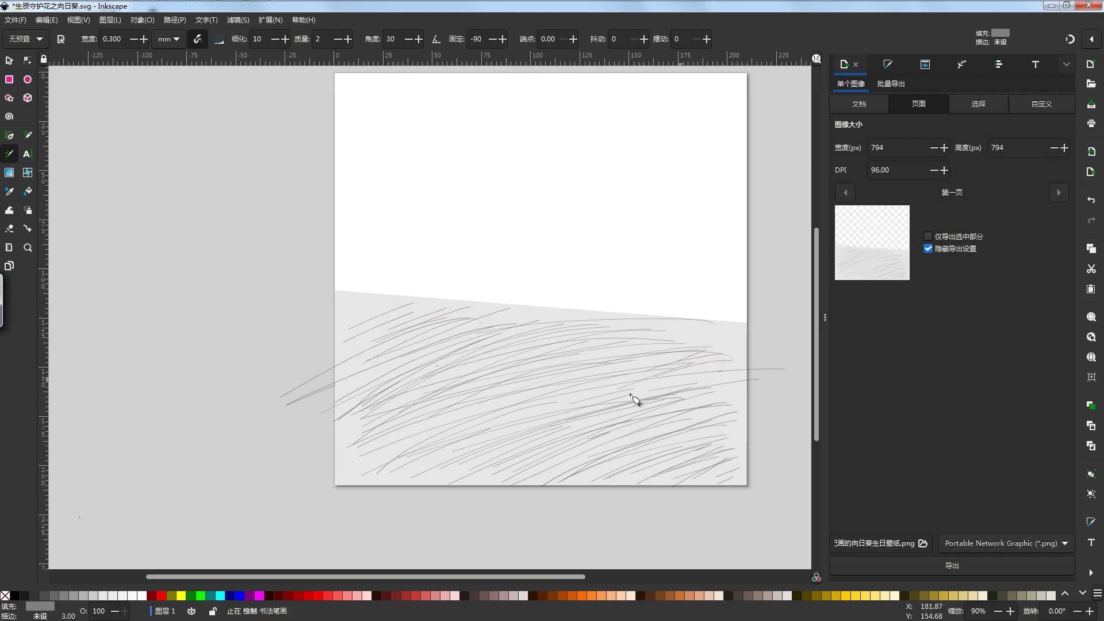
# - Fill gaps at the ground's right edge, centre and upper-left corner with strokes, undoing the last long one on the right
pyautogui.moveTo(750, 397); pyautogui.dragTo(703, 413)
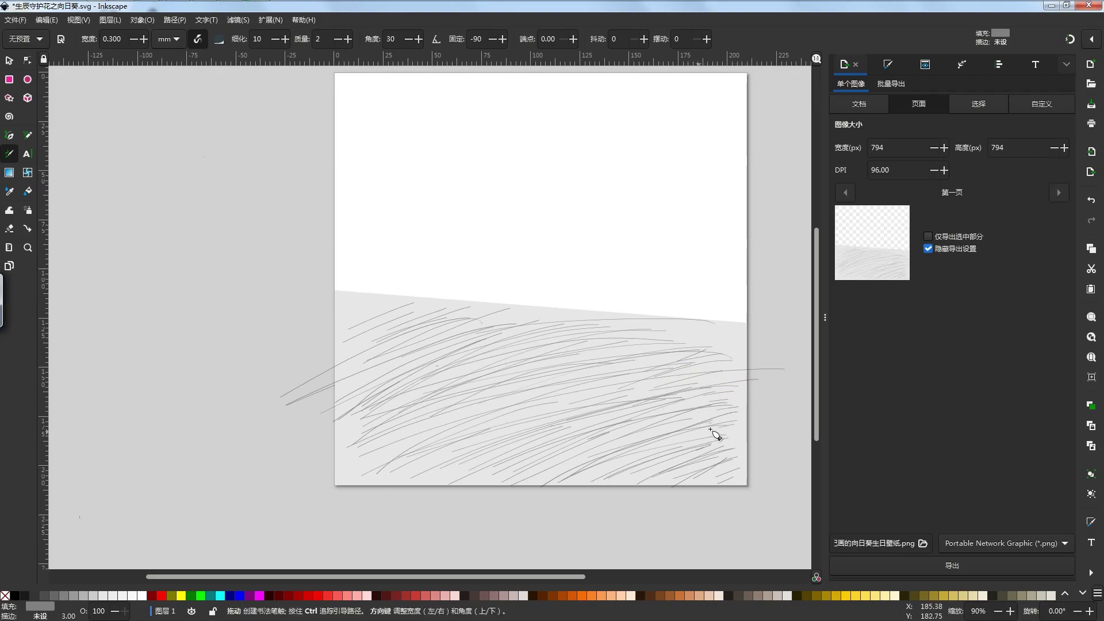
pyautogui.moveTo(587, 377); pyautogui.dragTo(444, 436)
pyautogui.moveTo(410, 305); pyautogui.dragTo(377, 320)
pyautogui.moveTo(414, 312); pyautogui.dragTo(355, 335)
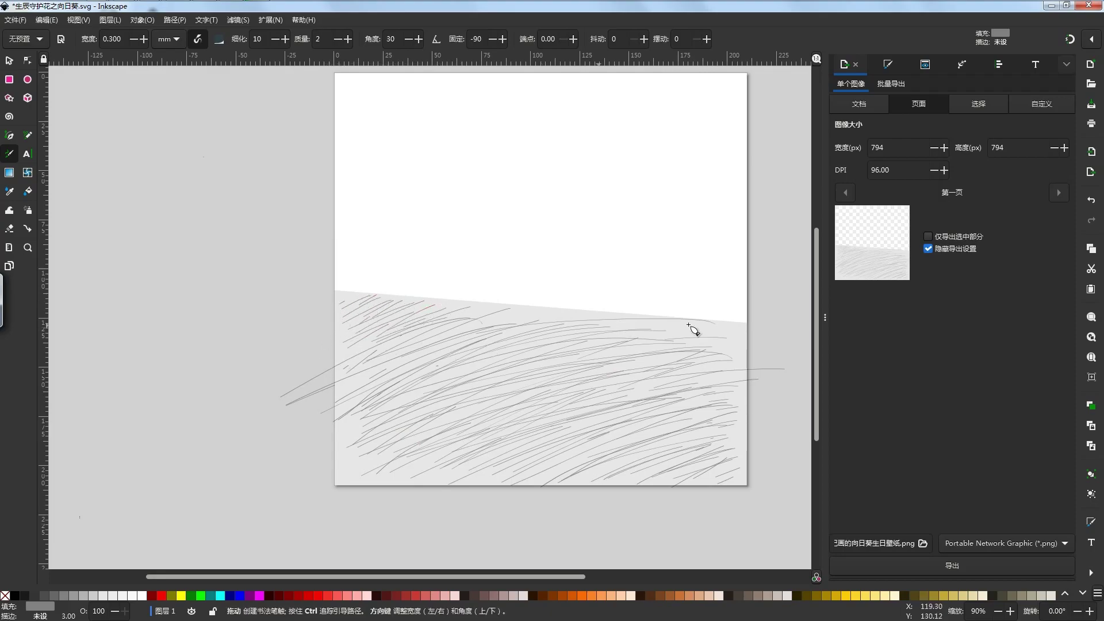
pyautogui.moveTo(510, 316); pyautogui.dragTo(354, 381)
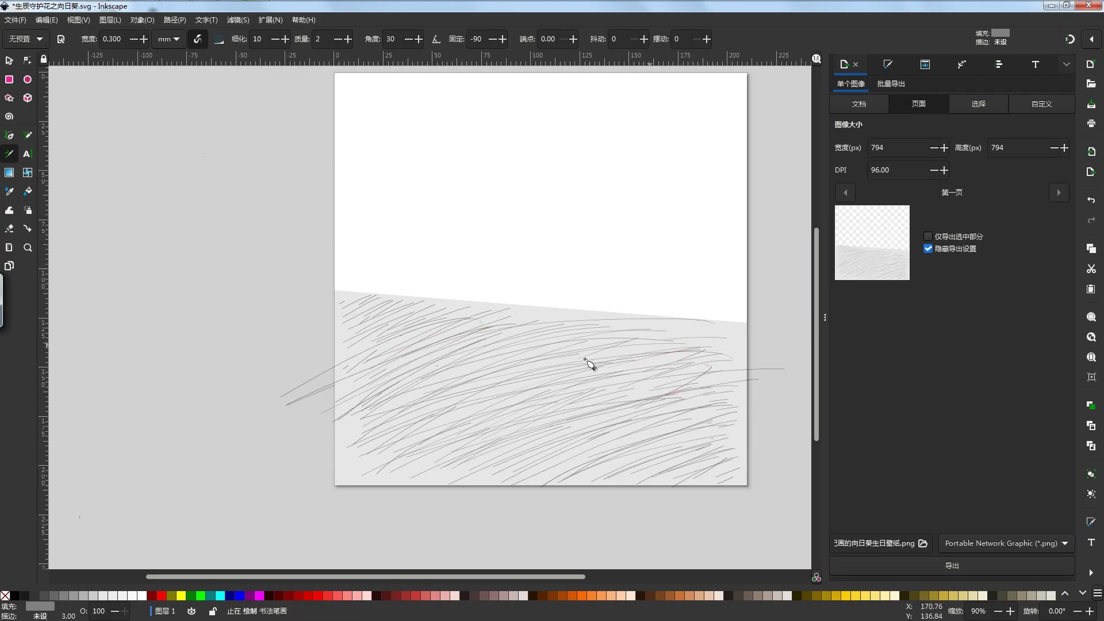
pyautogui.moveTo(727, 356); pyautogui.dragTo(561, 438)
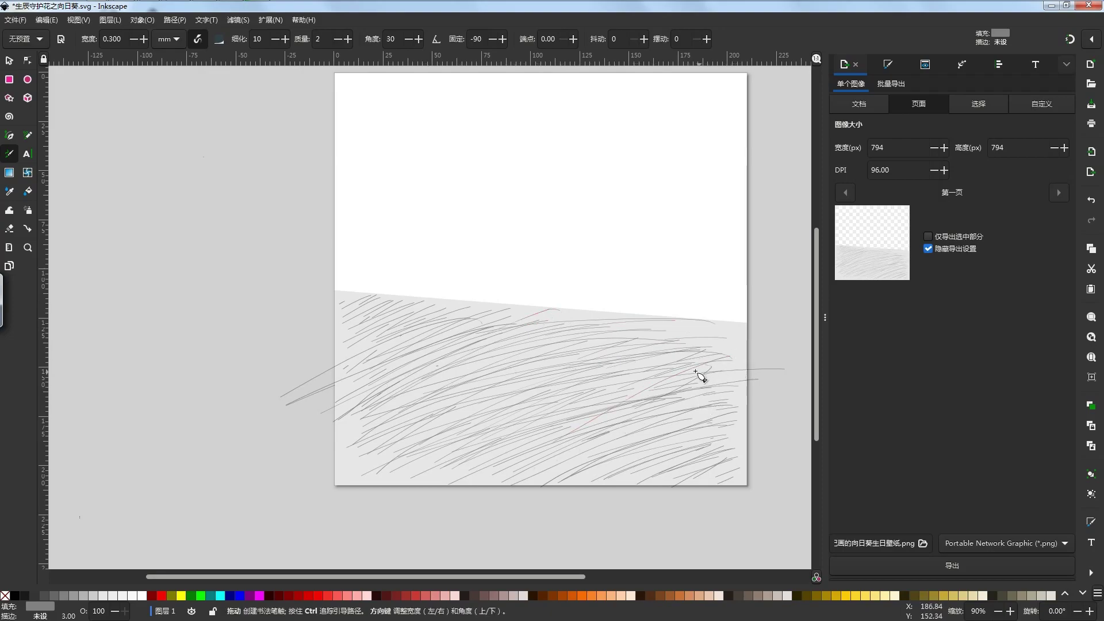
pyautogui.hotkey('ctrl', 'z')
# - Draw strokes along the right side of the ground and just below its sloped upper edge
pyautogui.moveTo(726, 365); pyautogui.dragTo(599, 393)
pyautogui.moveTo(725, 377); pyautogui.dragTo(567, 420)
pyautogui.moveTo(733, 332)
pyautogui.mouseDown()
pyautogui.moveTo(560, 349)
pyautogui.moveTo(734, 326)
pyautogui.moveTo(552, 344)
pyautogui.mouseUp()
pyautogui.moveTo(700, 326); pyautogui.dragTo(491, 352)
pyautogui.moveTo(705, 349)
pyautogui.mouseDown()
pyautogui.moveTo(573, 352)
pyautogui.moveTo(356, 407)
pyautogui.mouseUp()
# - Thicken the hatching on the ground's left half and centre with six more sweeping strokes
pyautogui.moveTo(508, 350); pyautogui.dragTo(333, 434)
pyautogui.moveTo(506, 328)
pyautogui.mouseDown()
pyautogui.moveTo(347, 393)
pyautogui.moveTo(473, 321)
pyautogui.moveTo(359, 371)
pyautogui.mouseUp()
pyautogui.moveTo(431, 326); pyautogui.dragTo(351, 368)
pyautogui.moveTo(538, 320); pyautogui.dragTo(349, 418)
pyautogui.moveTo(544, 339)
pyautogui.mouseDown()
pyautogui.moveTo(340, 447)
pyautogui.moveTo(414, 424)
pyautogui.moveTo(374, 450)
pyautogui.mouseUp()
pyautogui.moveTo(584, 376); pyautogui.dragTo(477, 415)
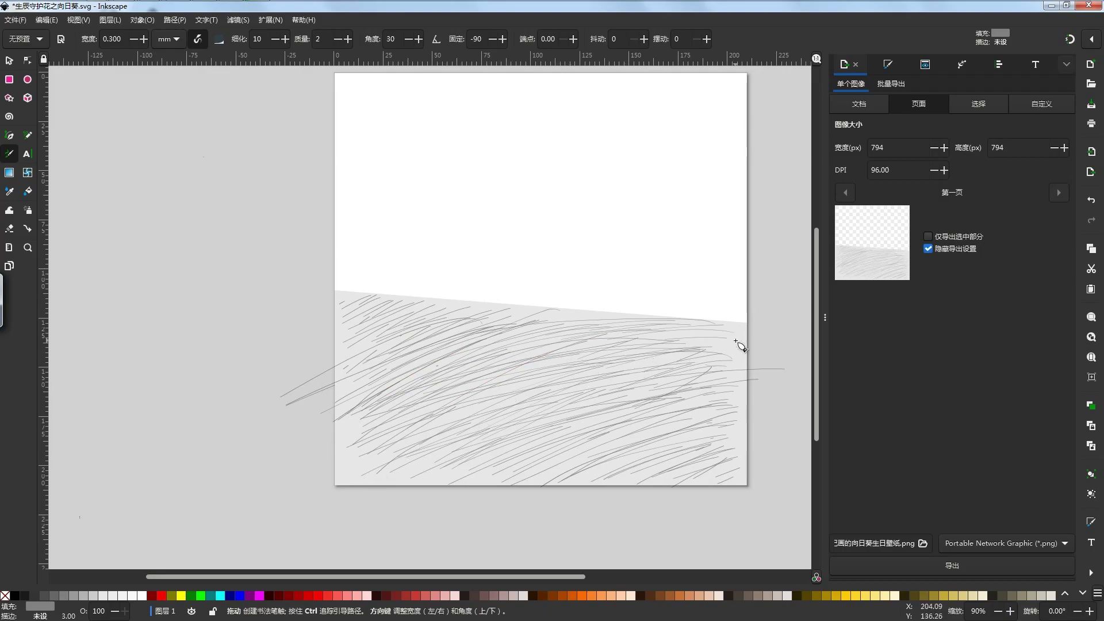
# - Add two strokes below the middle of the sloped edge, one at the upper right and one near the bottom
pyautogui.moveTo(586, 311); pyautogui.dragTo(457, 346)
pyautogui.moveTo(593, 313)
pyautogui.mouseDown()
pyautogui.moveTo(477, 357)
pyautogui.moveTo(495, 351)
pyautogui.mouseUp()
pyautogui.moveTo(715, 350); pyautogui.dragTo(646, 372)
pyautogui.moveTo(637, 458); pyautogui.dragTo(583, 477)
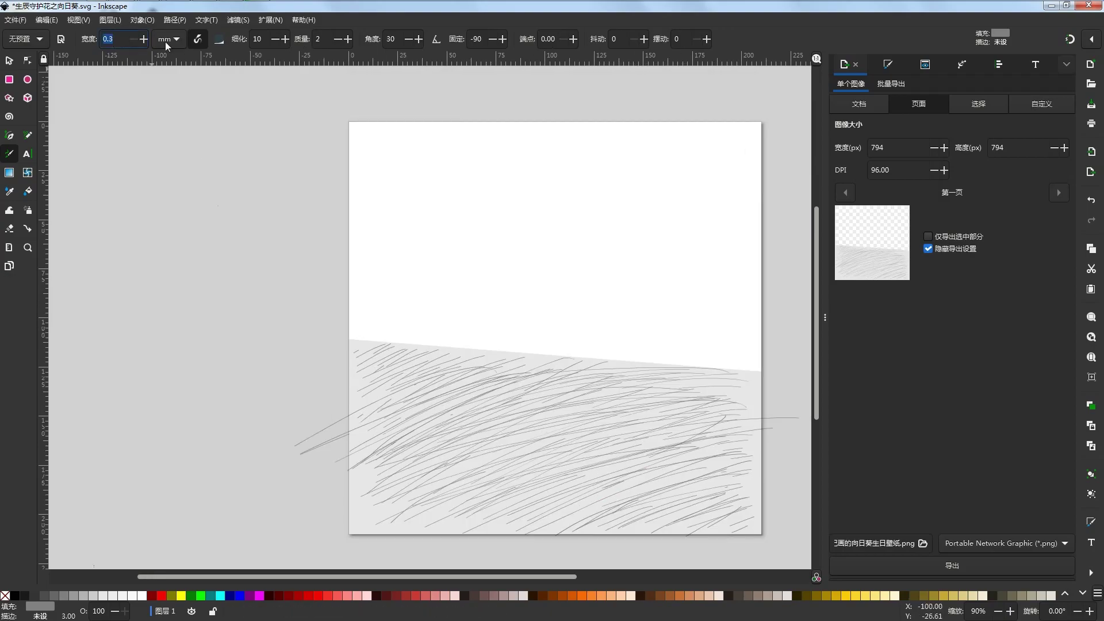
# - Draw short strokes along the ground's right edge, starting from its upper-right corner
pyautogui.click(184, 154)
pyautogui.moveTo(613, 401); pyautogui.dragTo(557, 288)
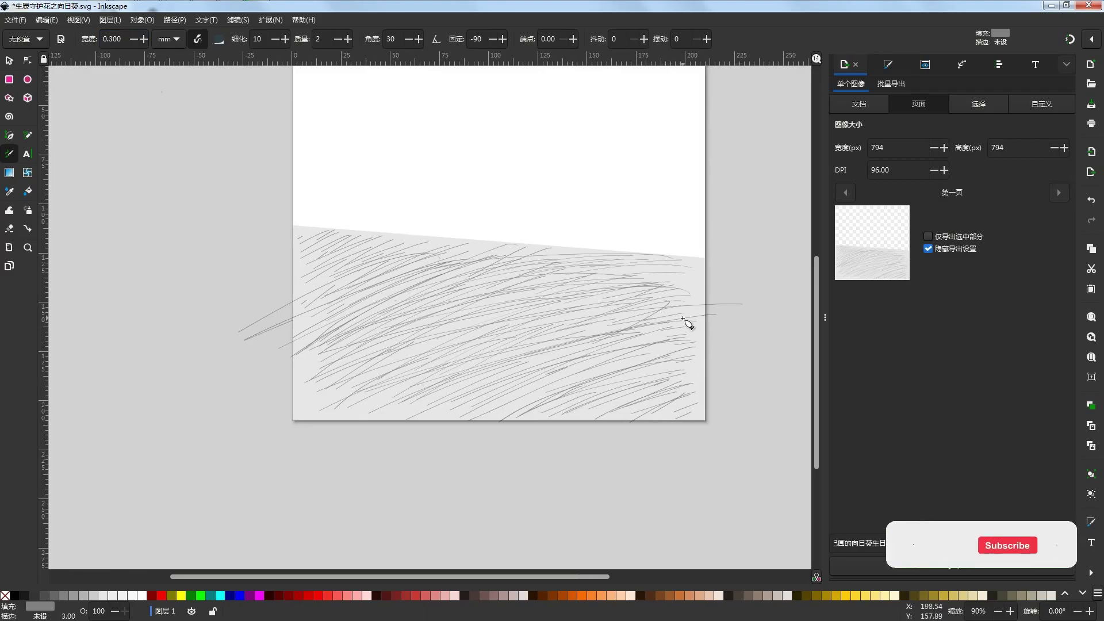
pyautogui.moveTo(705, 263); pyautogui.dragTo(640, 277)
pyautogui.moveTo(696, 271)
pyautogui.mouseDown()
pyautogui.moveTo(648, 288)
pyautogui.moveTo(689, 297)
pyautogui.mouseUp()
pyautogui.moveTo(693, 328); pyautogui.dragTo(702, 326)
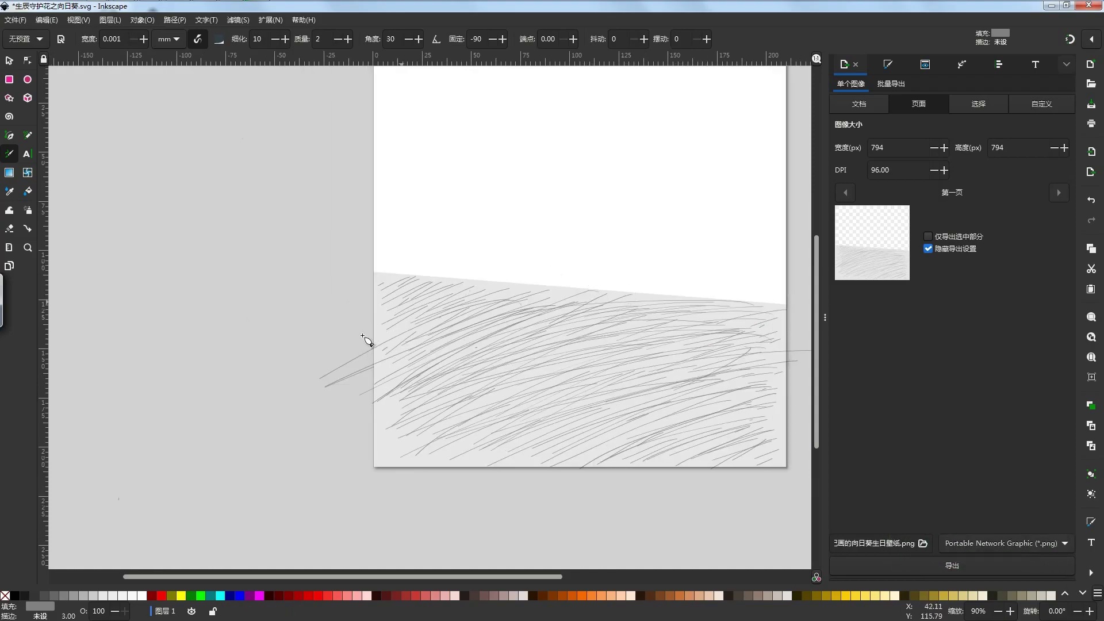
# - Select the long strokes overhanging the page's left edge and scale them down until their ends lie inside the ground
pyautogui.press('s')
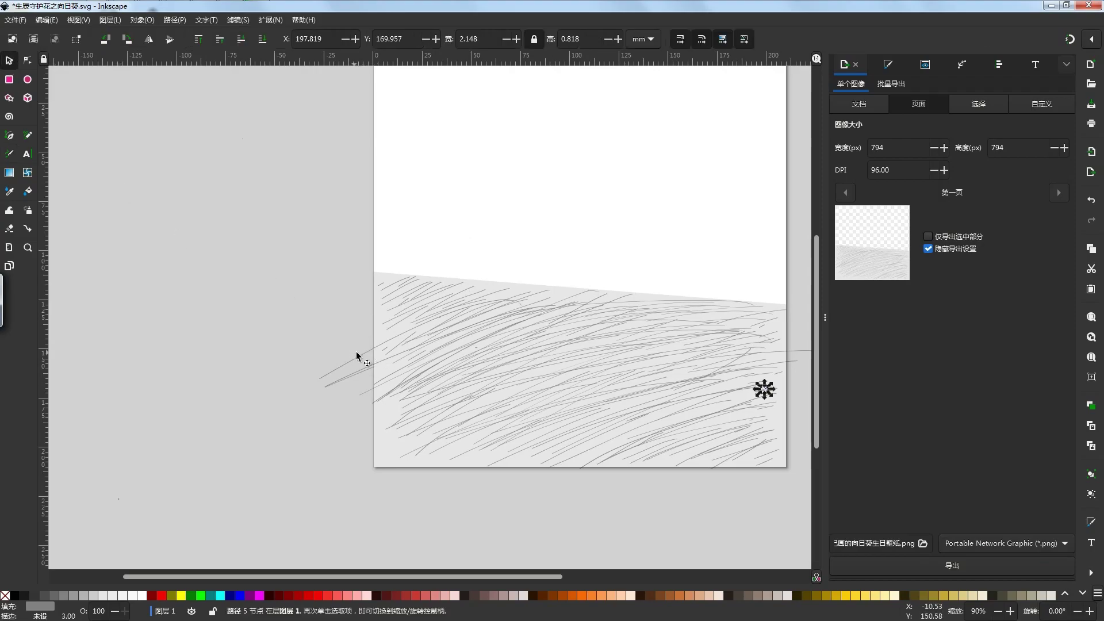
pyautogui.click(360, 352)
pyautogui.moveTo(315, 382); pyautogui.dragTo(376, 350)
pyautogui.click(359, 373)
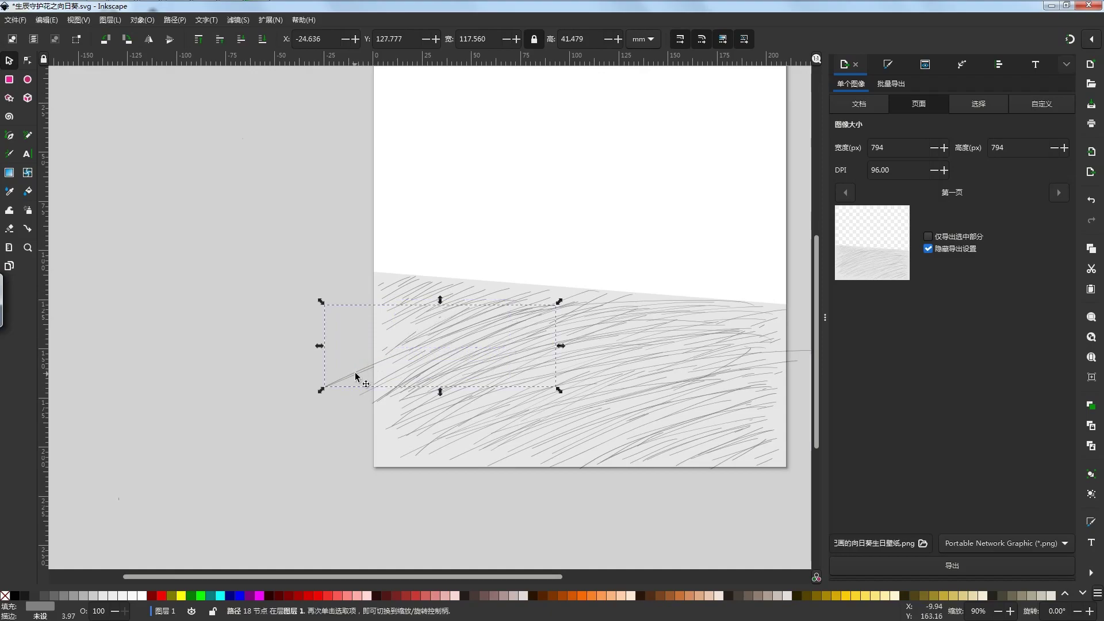
pyautogui.moveTo(323, 390)
pyautogui.mouseDown()
pyautogui.moveTo(384, 359)
pyautogui.moveTo(310, 397)
pyautogui.moveTo(394, 357)
pyautogui.moveTo(407, 326)
pyautogui.moveTo(423, 328)
pyautogui.mouseUp()
pyautogui.click(342, 380)
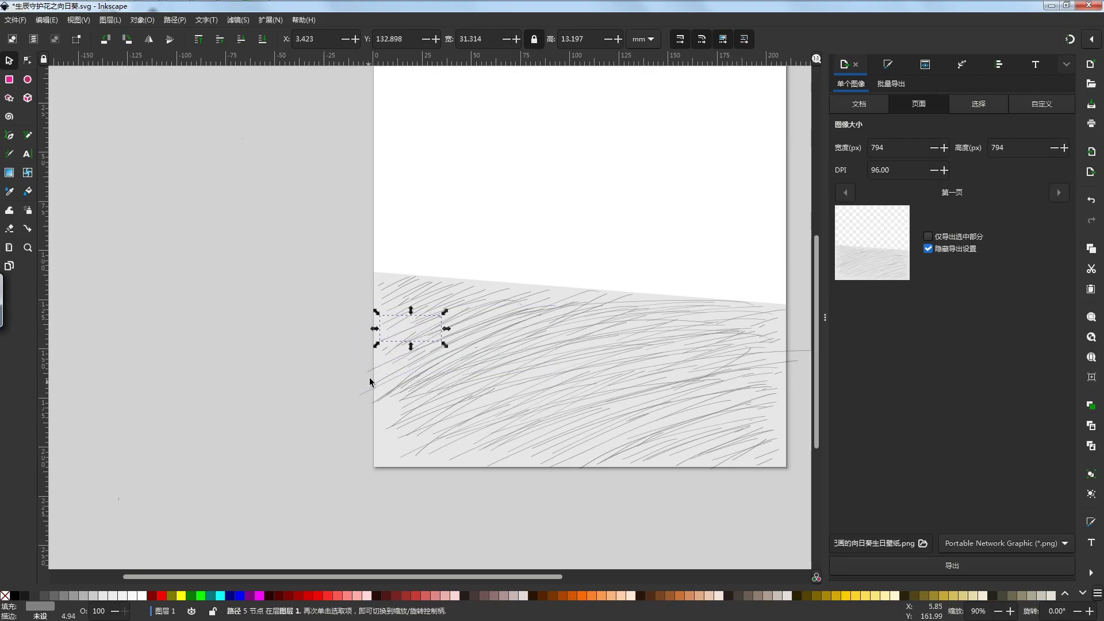
# - Bring the remaining strokes that stick out past the page's left edge back onto the ground
pyautogui.click(374, 370)
pyautogui.moveTo(363, 376)
pyautogui.mouseDown()
pyautogui.moveTo(371, 372)
pyautogui.moveTo(367, 393)
pyautogui.mouseUp()
pyautogui.click(353, 392)
pyautogui.click(357, 396)
pyautogui.click(347, 367)
pyautogui.moveTo(724, 352); pyautogui.dragTo(665, 338)
# - Adjust the short strokes at the ground's upper left so they sit closer to the left edge, then clear the selection
pyautogui.moveTo(274, 304); pyautogui.dragTo(331, 402)
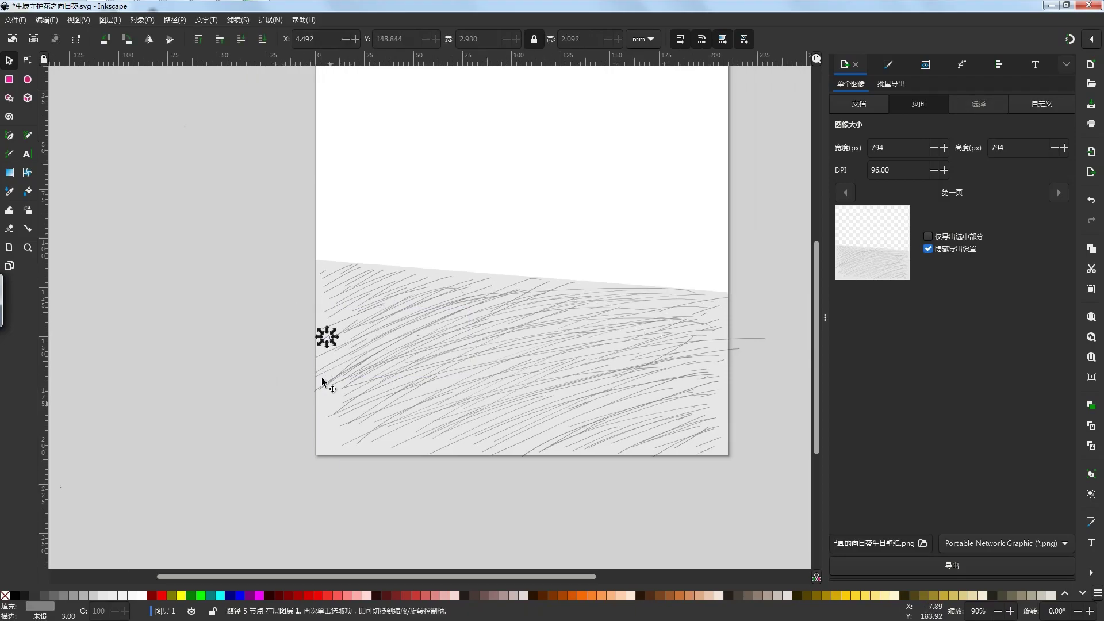
pyautogui.click(326, 372)
pyautogui.click(389, 288)
pyautogui.moveTo(275, 231); pyautogui.dragTo(321, 270)
pyautogui.moveTo(383, 314); pyautogui.dragTo(368, 352)
pyautogui.moveTo(315, 307); pyautogui.dragTo(314, 314)
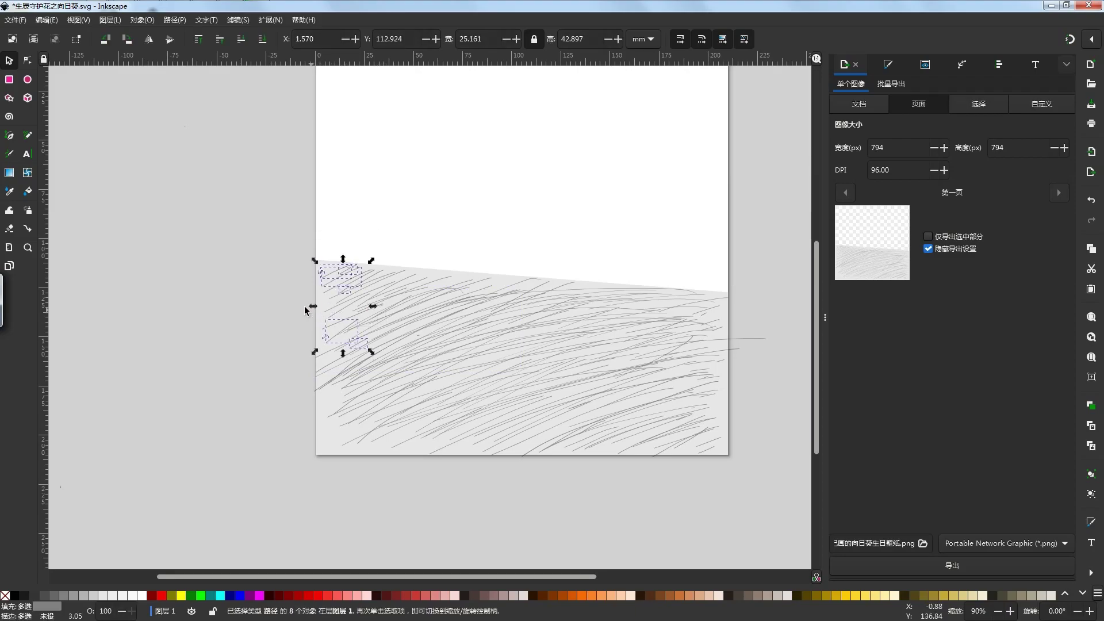
pyautogui.click(304, 295)
pyautogui.click(343, 297)
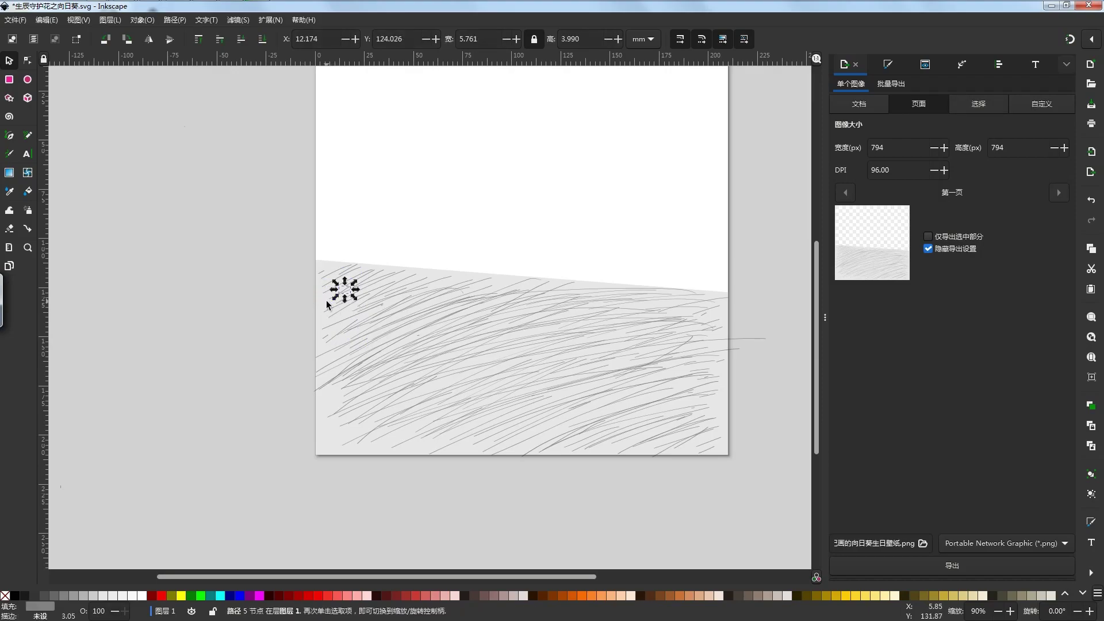
pyautogui.moveTo(327, 304)
pyautogui.mouseDown()
pyautogui.moveTo(316, 309)
pyautogui.moveTo(318, 332)
pyautogui.mouseUp()
pyautogui.click(321, 330)
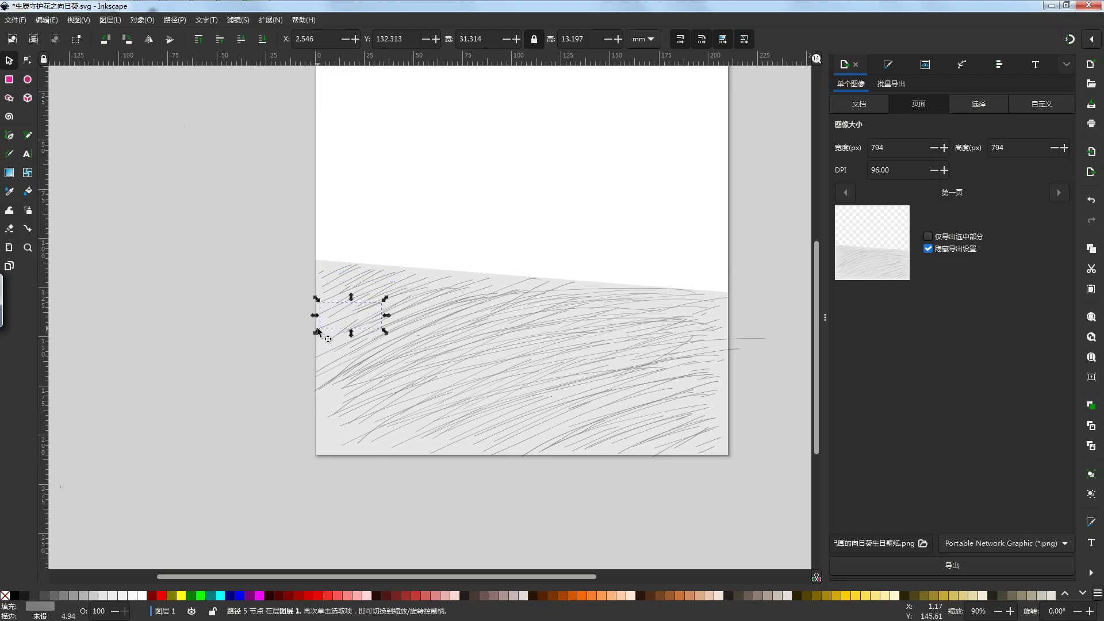
pyautogui.press('Escape')
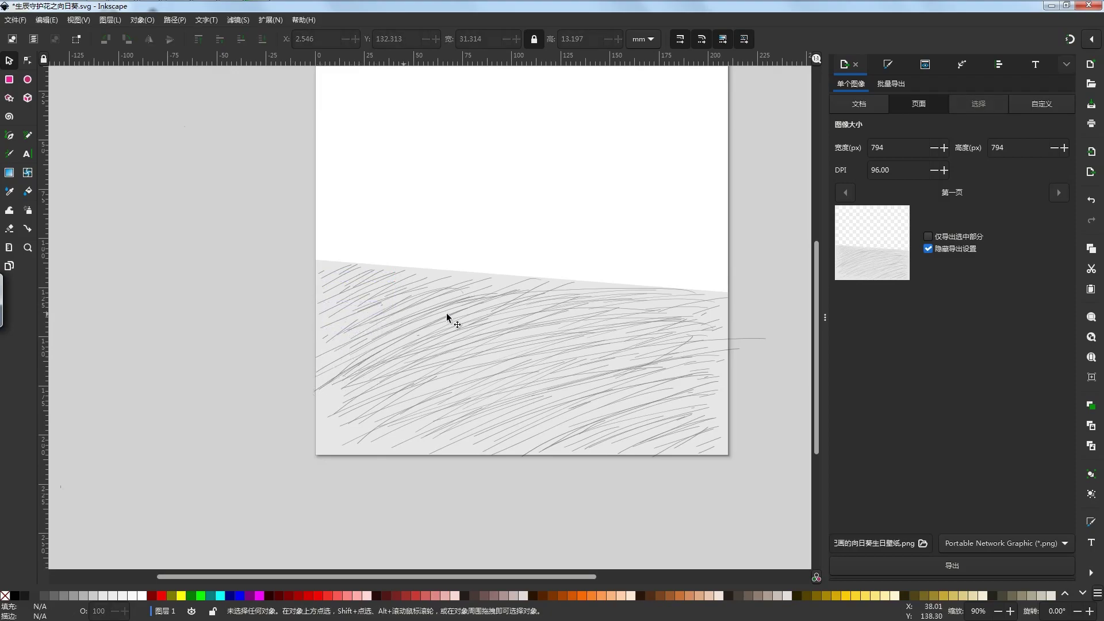
# - Scale down the two strokes protruding past the page's right edge so they end at the ground's border
pyautogui.click(754, 340)
pyautogui.moveTo(774, 338)
pyautogui.mouseDown()
pyautogui.moveTo(713, 350)
pyautogui.moveTo(726, 348)
pyautogui.moveTo(736, 375)
pyautogui.mouseUp()
pyautogui.click(739, 349)
pyautogui.press('Escape')
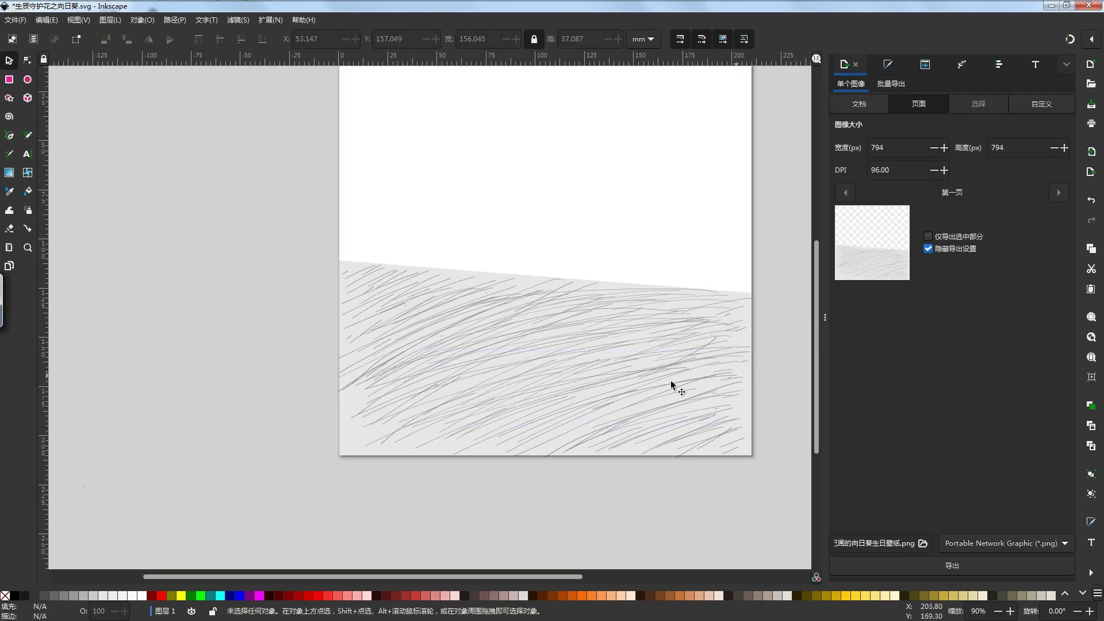
# - Select all hatching strokes without the grey ground and stretch them leftward to about 218.3 mm wide
pyautogui.moveTo(273, 230)
pyautogui.mouseDown()
pyautogui.moveTo(729, 491)
pyautogui.moveTo(783, 477)
pyautogui.mouseUp()
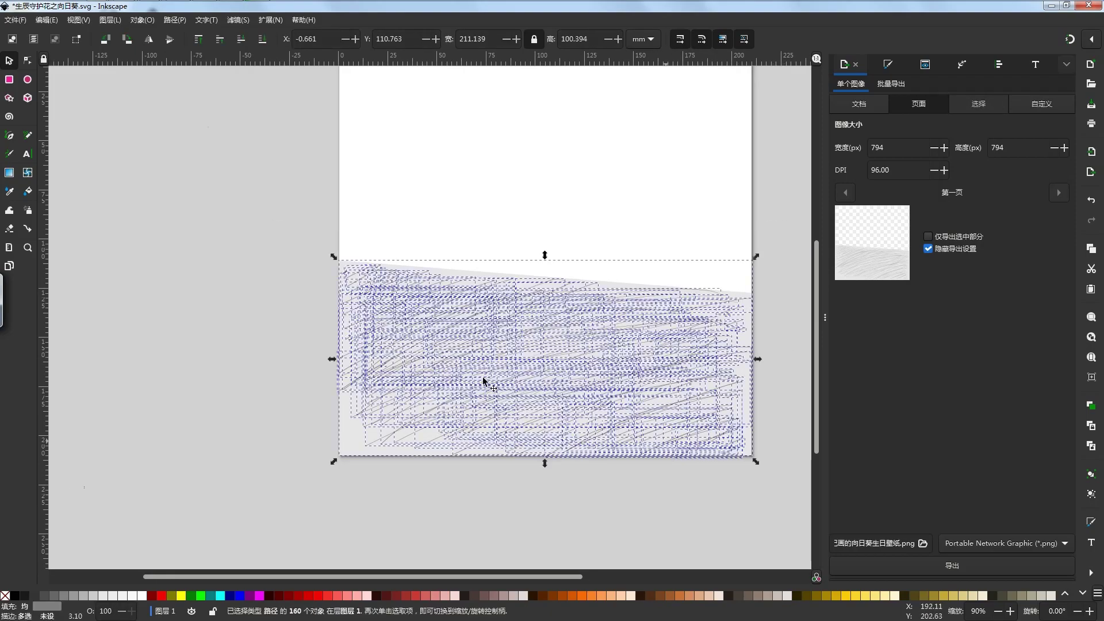
pyautogui.click(334, 361)
pyautogui.click(304, 269)
pyautogui.moveTo(313, 262)
pyautogui.mouseDown()
pyautogui.moveTo(685, 347)
pyautogui.moveTo(768, 482)
pyautogui.mouseUp()
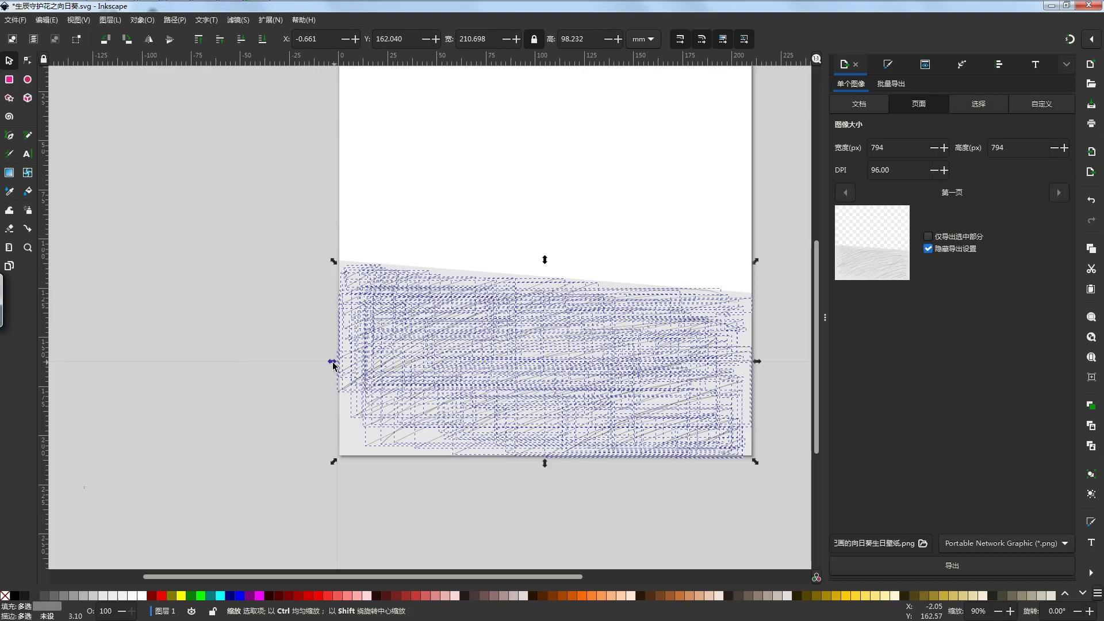
pyautogui.moveTo(332, 366); pyautogui.dragTo(319, 368)
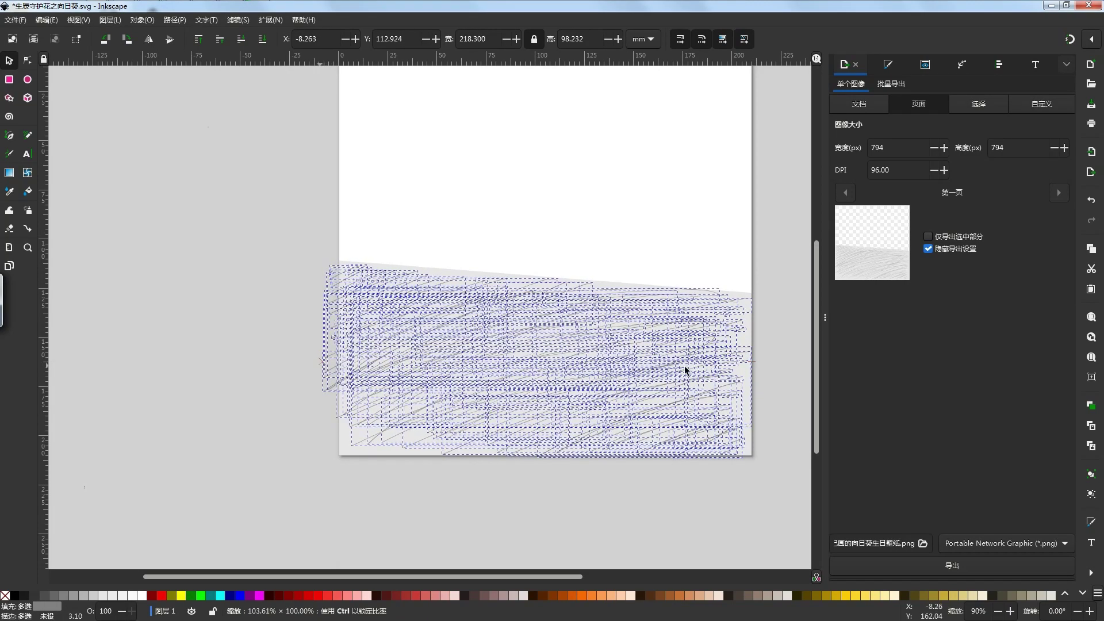
# - Reselect all the strokes without the ground and stretch them rightward to about 224.4 mm wide
pyautogui.click(763, 378)
pyautogui.moveTo(777, 277)
pyautogui.mouseDown()
pyautogui.moveTo(278, 450)
pyautogui.moveTo(495, 372)
pyautogui.mouseUp()
pyautogui.click(783, 257)
pyautogui.moveTo(785, 257)
pyautogui.mouseDown()
pyautogui.moveTo(333, 359)
pyautogui.moveTo(405, 345)
pyautogui.moveTo(292, 455)
pyautogui.moveTo(597, 244)
pyautogui.mouseUp()
pyautogui.moveTo(767, 264)
pyautogui.mouseDown()
pyautogui.moveTo(340, 381)
pyautogui.moveTo(291, 406)
pyautogui.moveTo(212, 507)
pyautogui.mouseUp()
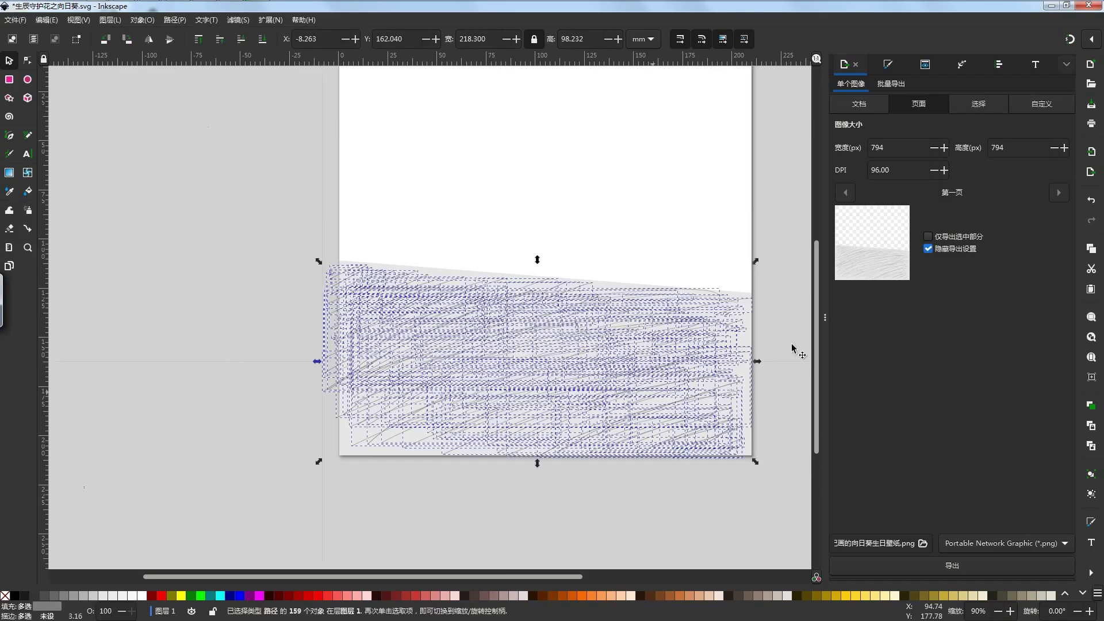
pyautogui.moveTo(757, 361); pyautogui.dragTo(777, 313)
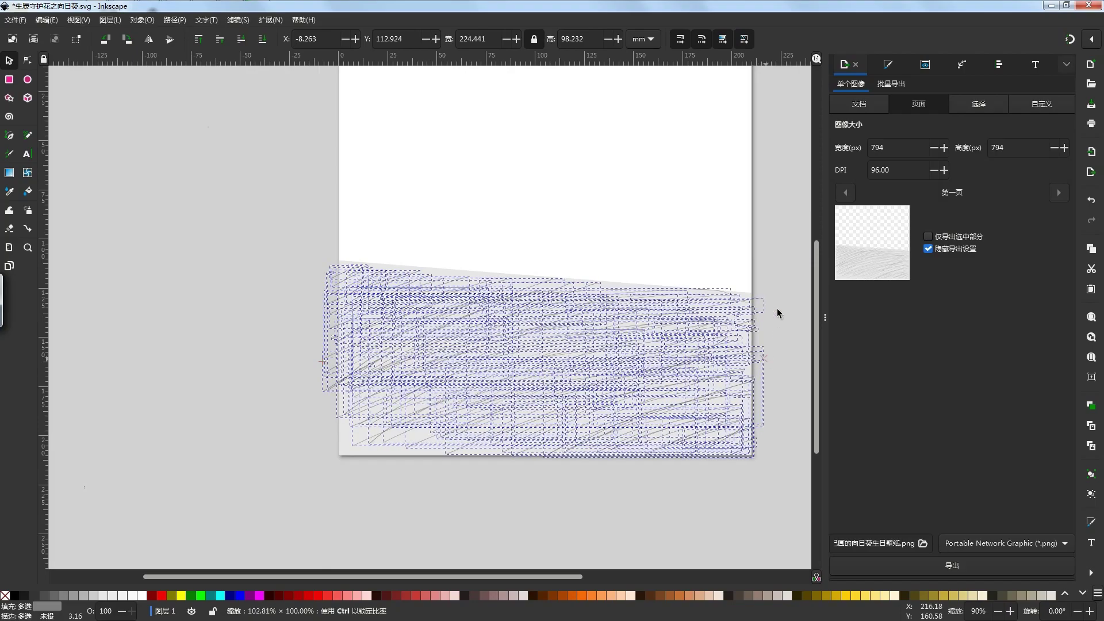
pyautogui.click(778, 313)
# - Select the group of strokes at the ground's upper left and move them about 6 mm to the right
pyautogui.moveTo(320, 232)
pyautogui.mouseDown()
pyautogui.moveTo(332, 381)
pyautogui.moveTo(456, 353)
pyautogui.moveTo(455, 388)
pyautogui.moveTo(476, 415)
pyautogui.mouseUp()
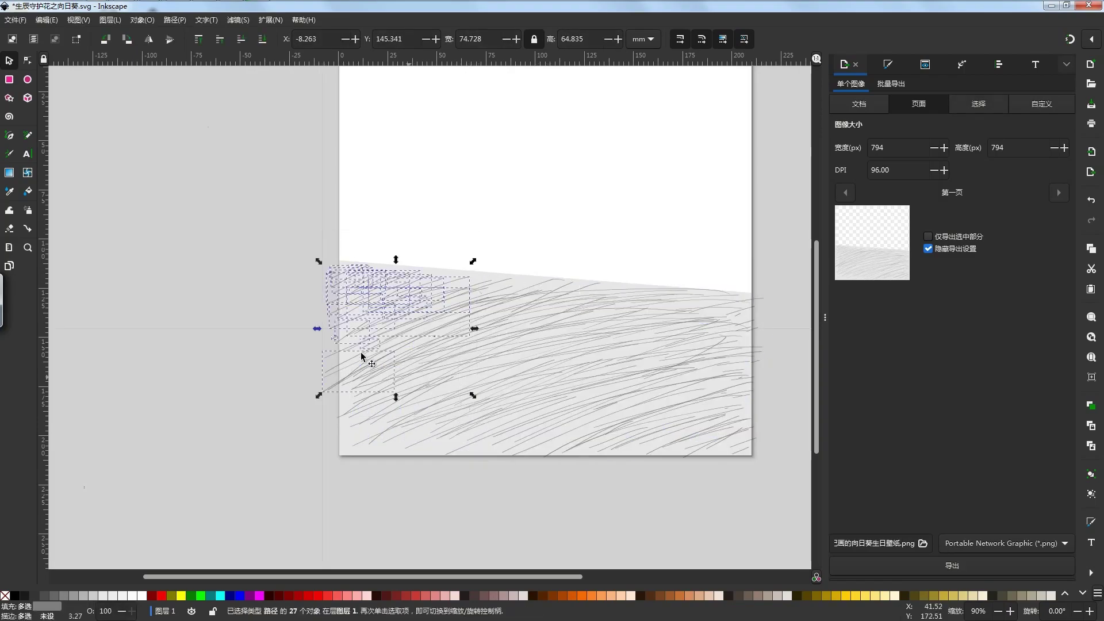
pyautogui.moveTo(391, 315)
pyautogui.mouseDown()
pyautogui.moveTo(416, 315)
pyautogui.moveTo(402, 314)
pyautogui.mouseUp()
pyautogui.click(286, 336)
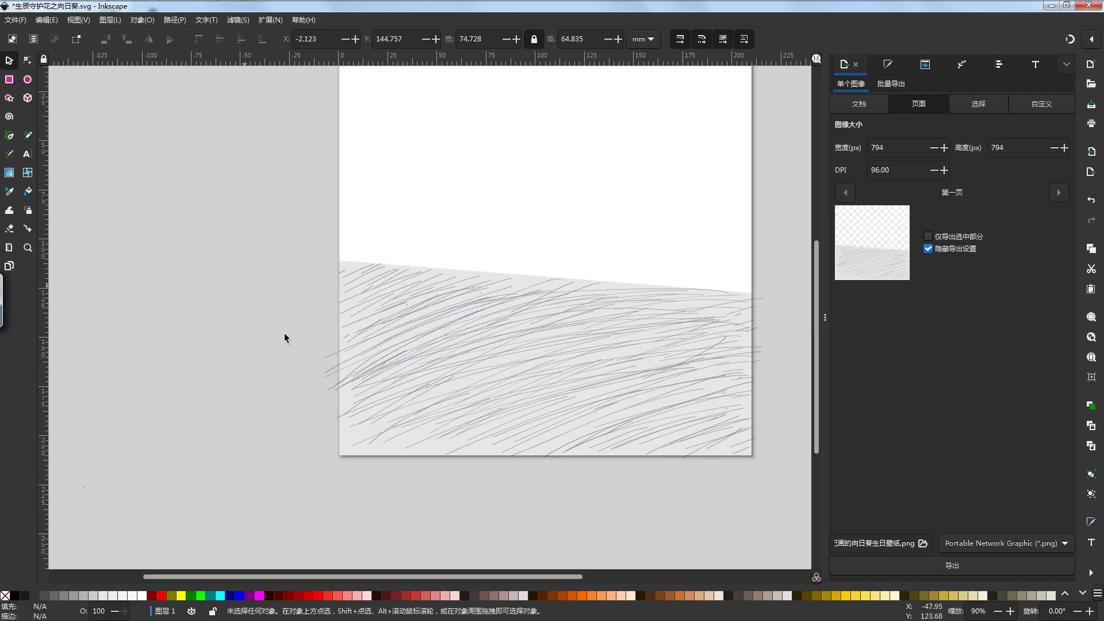
# - Scale the individual strokes overhanging the middle of the left page edge so their ends meet the ground's border
pyautogui.click(331, 353)
pyautogui.moveTo(322, 361)
pyautogui.mouseDown()
pyautogui.moveTo(345, 353)
pyautogui.moveTo(338, 374)
pyautogui.moveTo(354, 366)
pyautogui.moveTo(331, 387)
pyautogui.mouseUp()
pyautogui.click(291, 365)
pyautogui.click(344, 369)
pyautogui.click(328, 378)
pyautogui.click(326, 377)
pyautogui.click(331, 386)
pyautogui.click(331, 388)
pyautogui.click(331, 392)
pyautogui.click(332, 391)
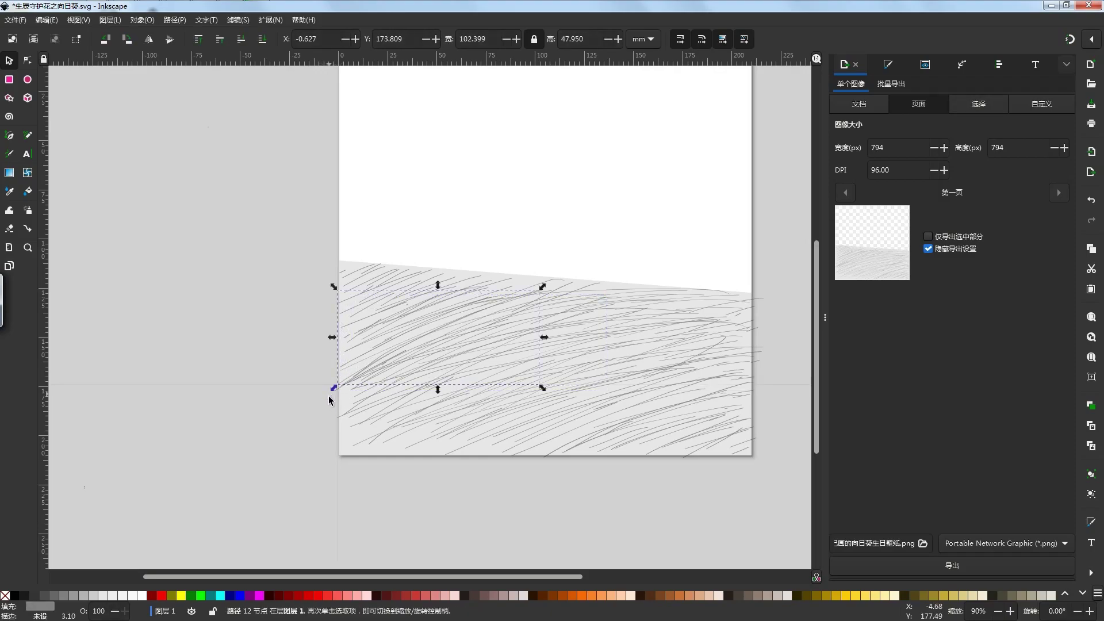
# - Scale the two strokes overhanging the page's left edge near mid-ground so their lower ends meet the edge, the longer one about 101.8 mm wide
pyautogui.click(329, 424)
pyautogui.scroll(2, 336, 423)
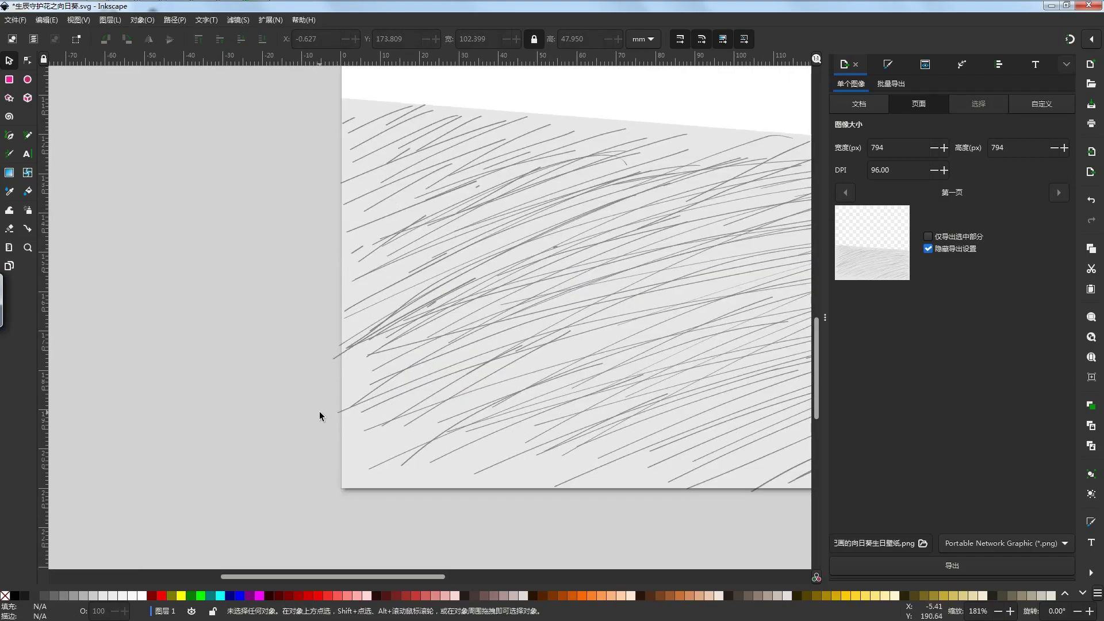
pyautogui.scroll(-2, 320, 415)
pyautogui.scroll(4, 338, 383)
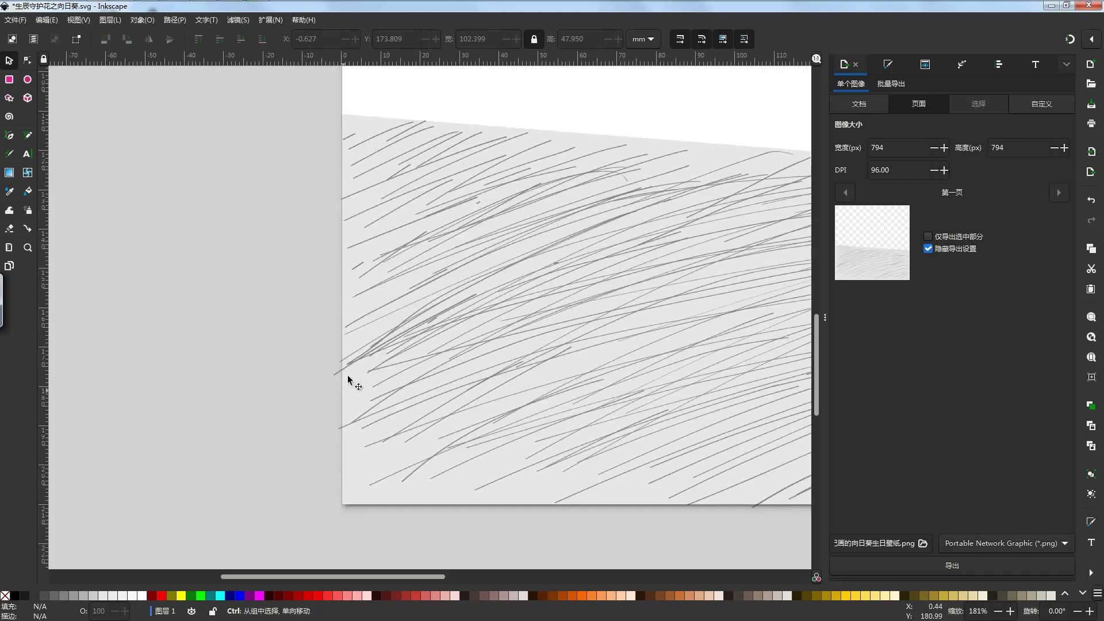
pyautogui.click(335, 355)
pyautogui.click(318, 366)
pyautogui.click(325, 363)
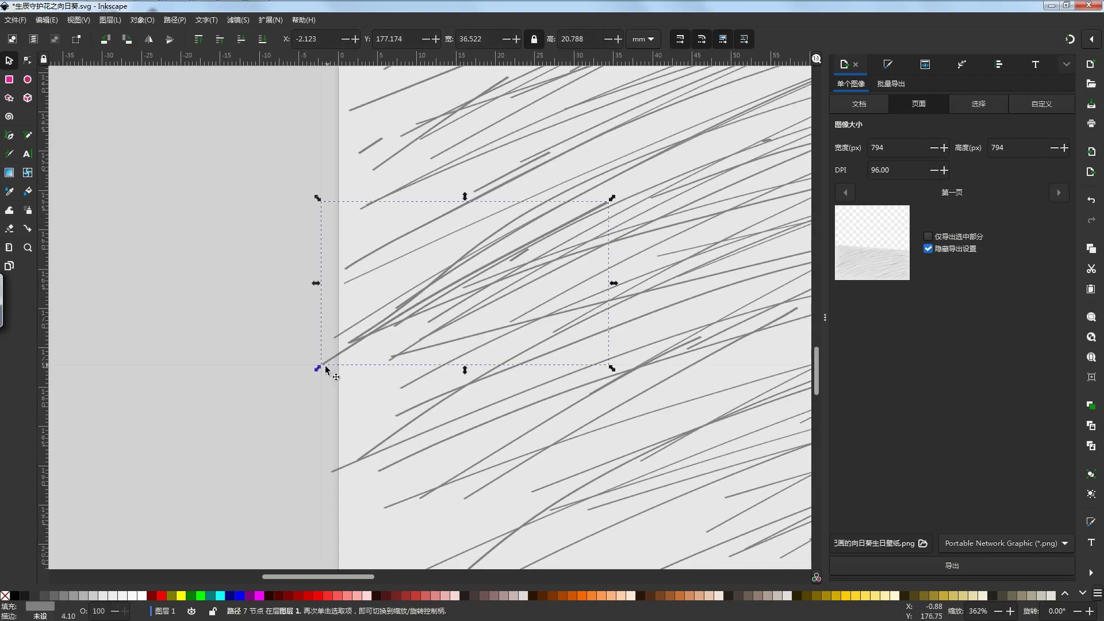
pyautogui.moveTo(319, 368); pyautogui.dragTo(336, 359)
pyautogui.click(335, 342)
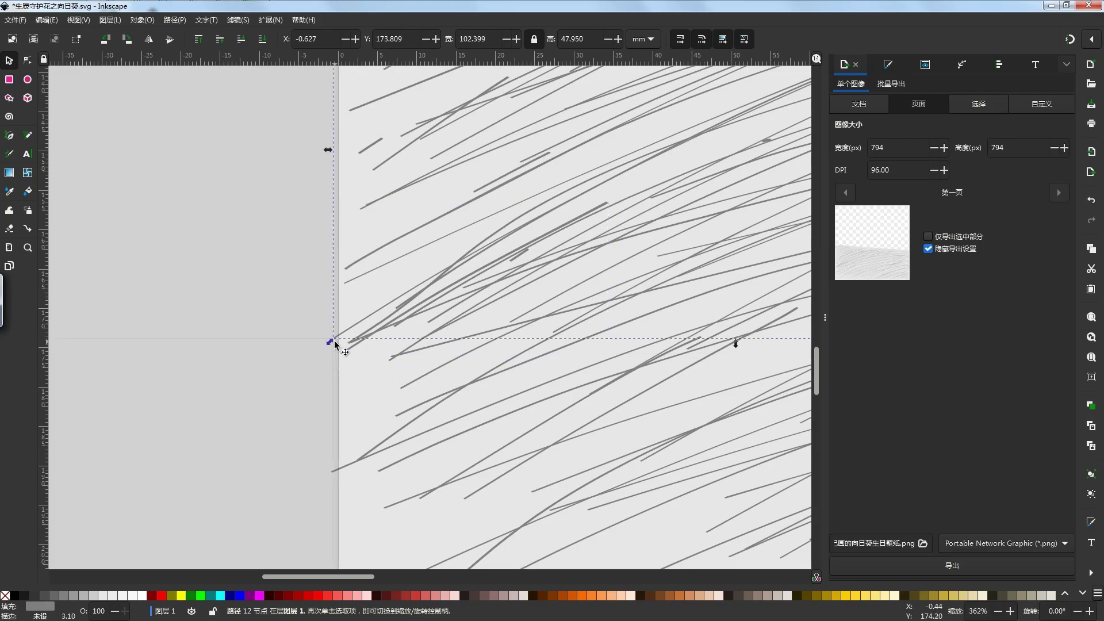
pyautogui.click(314, 339)
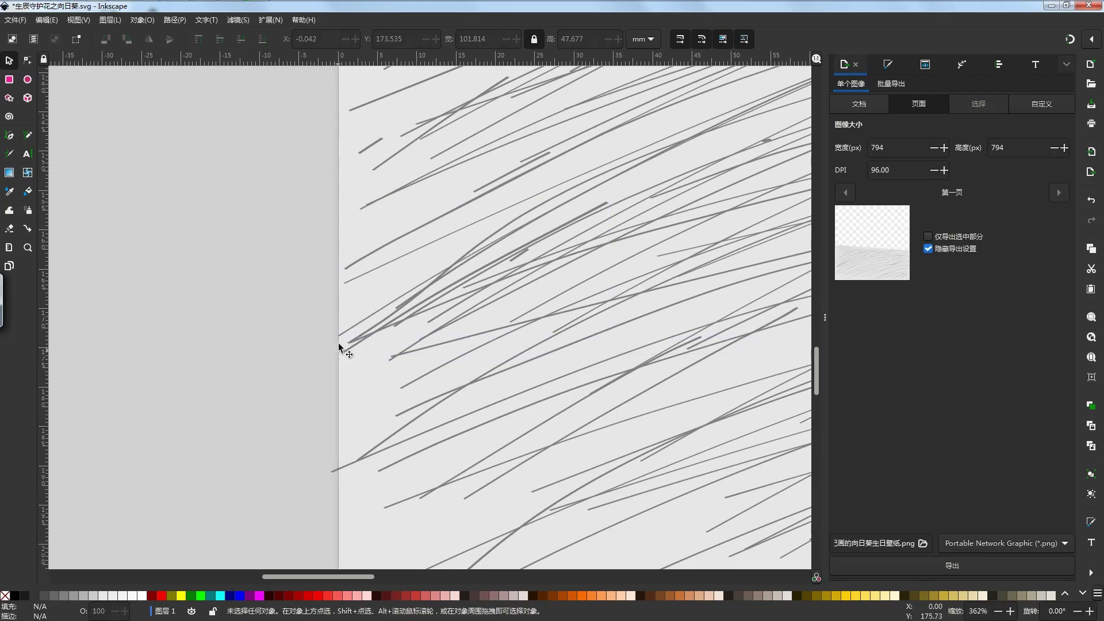
# - Scale the lower stroke crossing the left page edge to about 176 mm wide so its end stays inside the page
pyautogui.scroll(-2, 386, 340)
pyautogui.scroll(-3, 401, 384)
pyautogui.scroll(1, 368, 304)
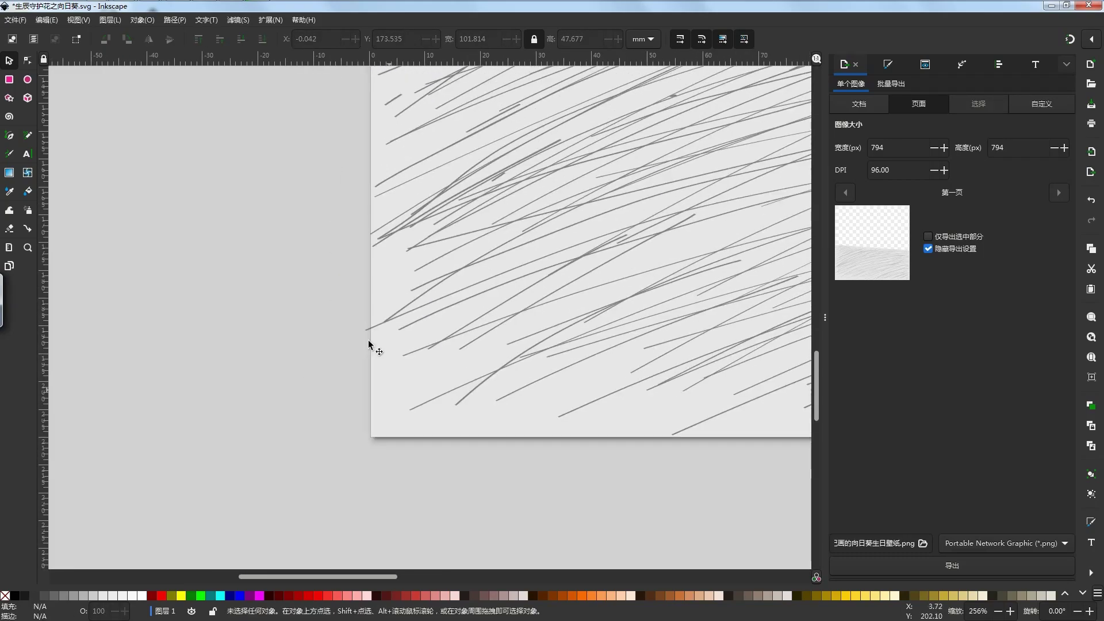
pyautogui.click(360, 328)
pyautogui.moveTo(360, 332); pyautogui.dragTo(366, 333)
pyautogui.click(292, 332)
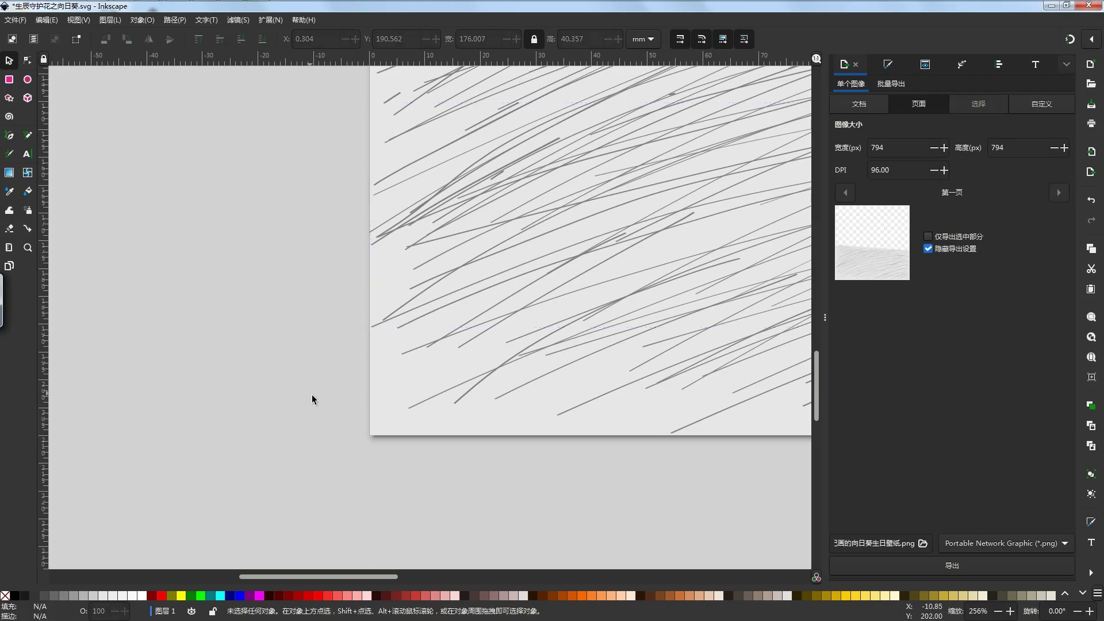
# - Select the strokes at the ground's lower left and stretch them outward toward the page corner to fill the bare area
pyautogui.scroll(-4, 315, 395)
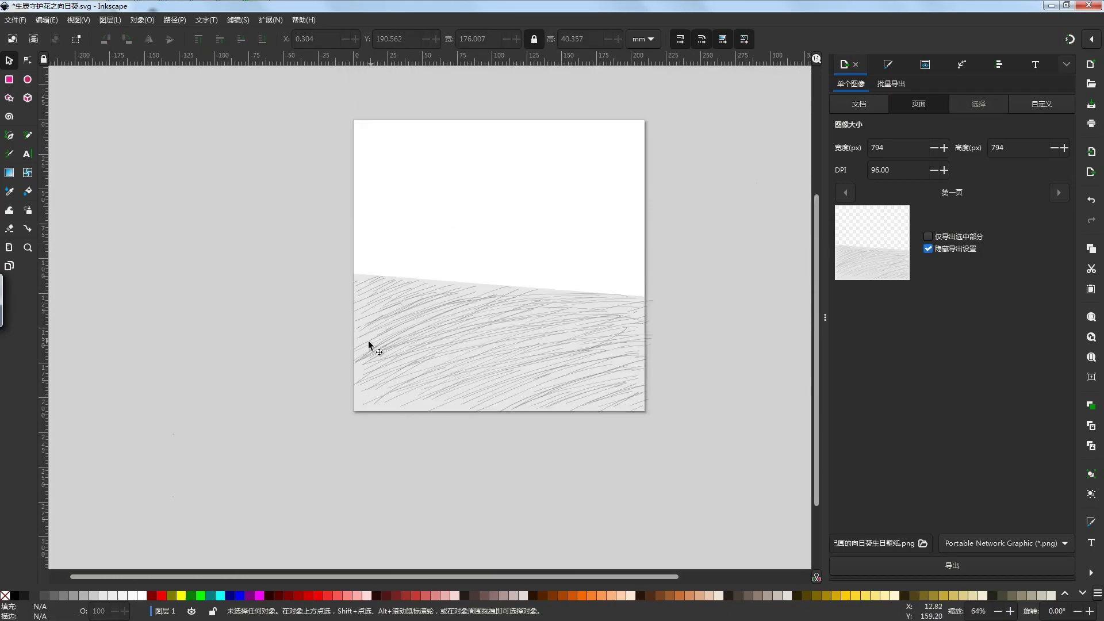
pyautogui.moveTo(550, 442)
pyautogui.mouseDown()
pyautogui.moveTo(412, 378)
pyautogui.moveTo(359, 333)
pyautogui.moveTo(359, 308)
pyautogui.mouseUp()
pyautogui.scroll(2, 377, 391)
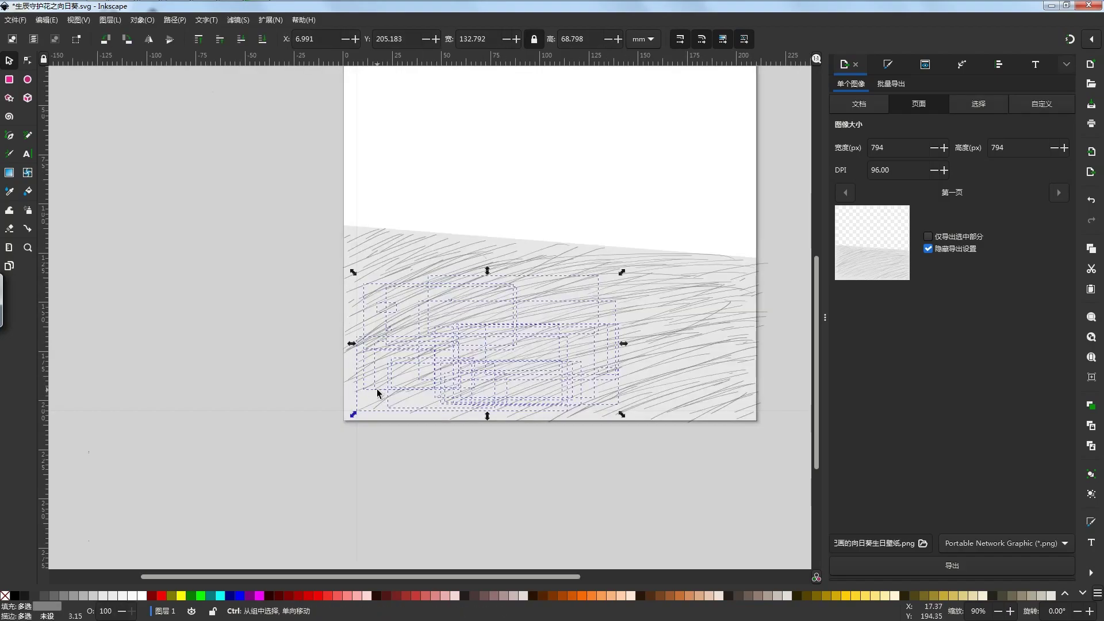
pyautogui.moveTo(339, 428)
pyautogui.mouseDown()
pyautogui.moveTo(315, 439)
pyautogui.moveTo(332, 432)
pyautogui.mouseUp()
pyautogui.click(291, 429)
pyautogui.click(333, 430)
pyautogui.click(606, 480)
pyautogui.moveTo(606, 478); pyautogui.dragTo(344, 210)
pyautogui.moveTo(345, 432); pyautogui.dragTo(301, 446)
pyautogui.moveTo(295, 450); pyautogui.dragTo(296, 450)
pyautogui.click(277, 438)
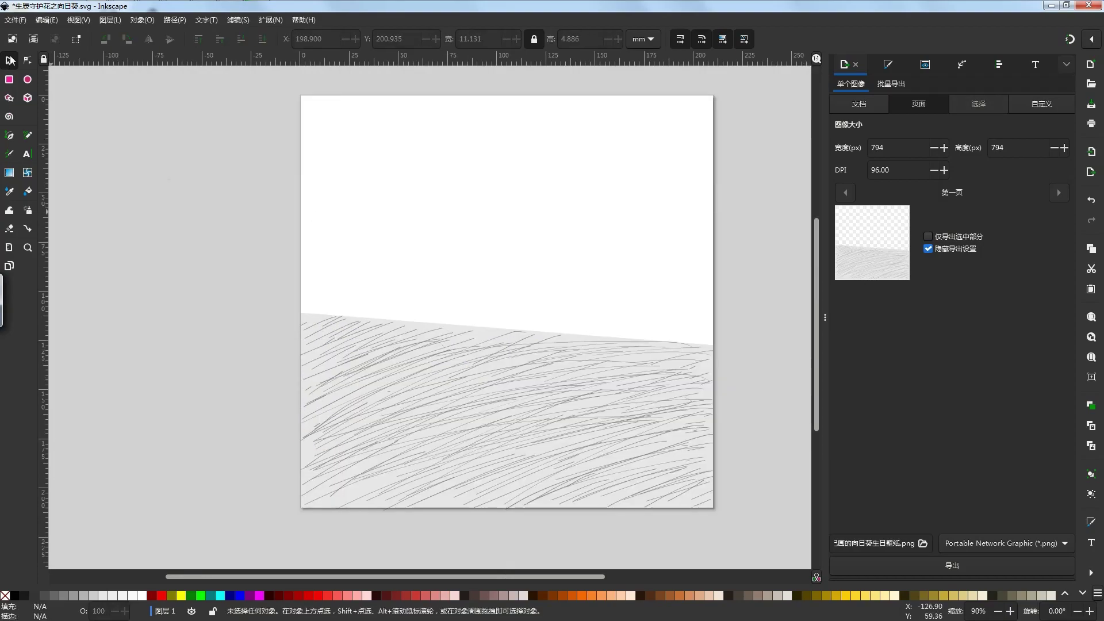
# - Draw a black circle about 5 mm across on the upper part of the hatched ground as the figure's head
pyautogui.click(27, 79)
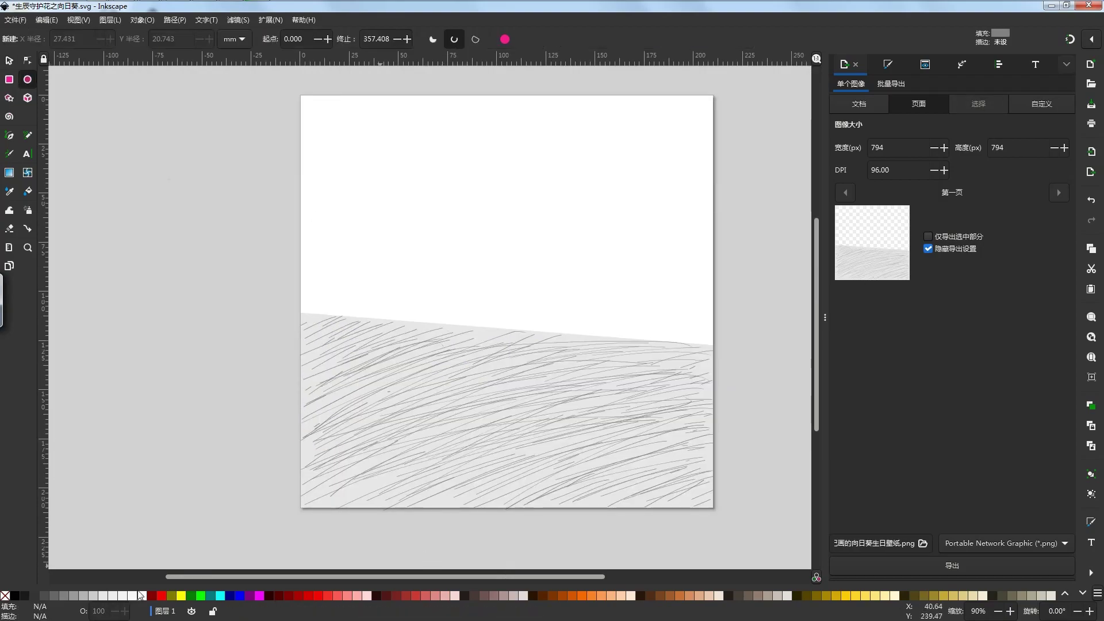
pyautogui.click(15, 596)
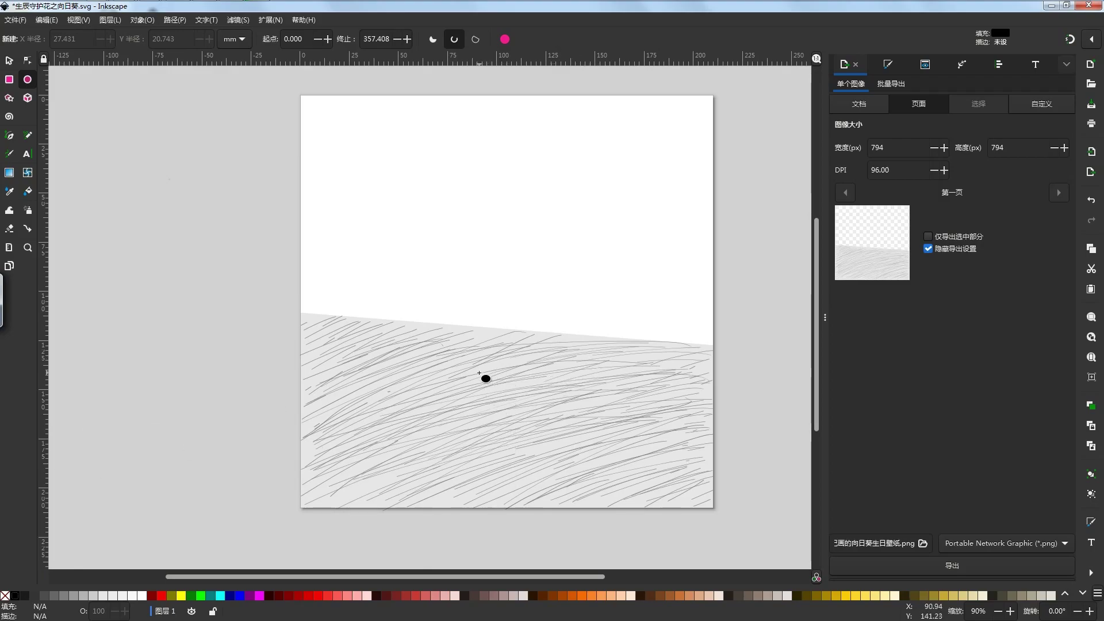
pyautogui.moveTo(434, 363); pyautogui.dragTo(443, 374)
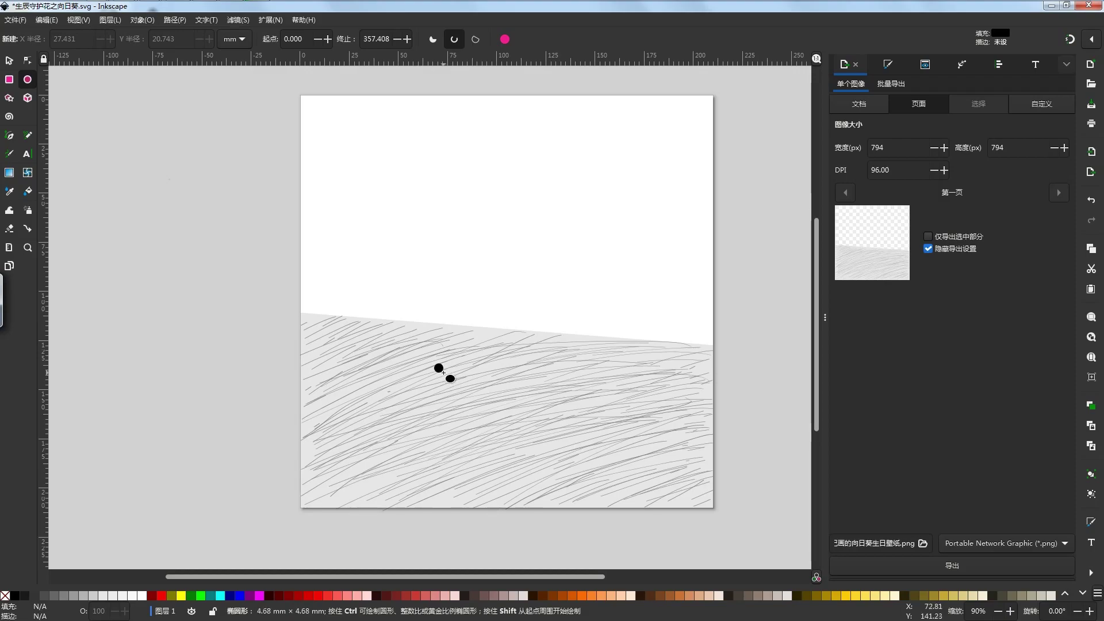
pyautogui.moveTo(443, 373); pyautogui.dragTo(498, 378)
pyautogui.press('Escape')
pyautogui.press('s')
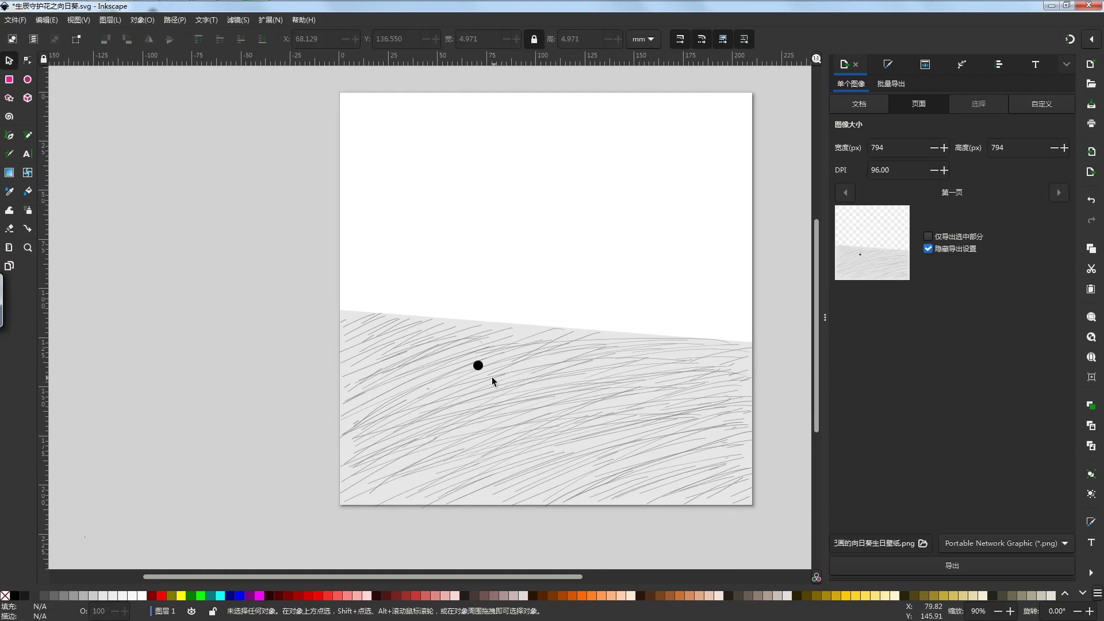
# - Start a Pen tool outline at the head's lower edge and trace the neck, left shoulder, side and left part of the coat hem
pyautogui.scroll(3, 477, 377)
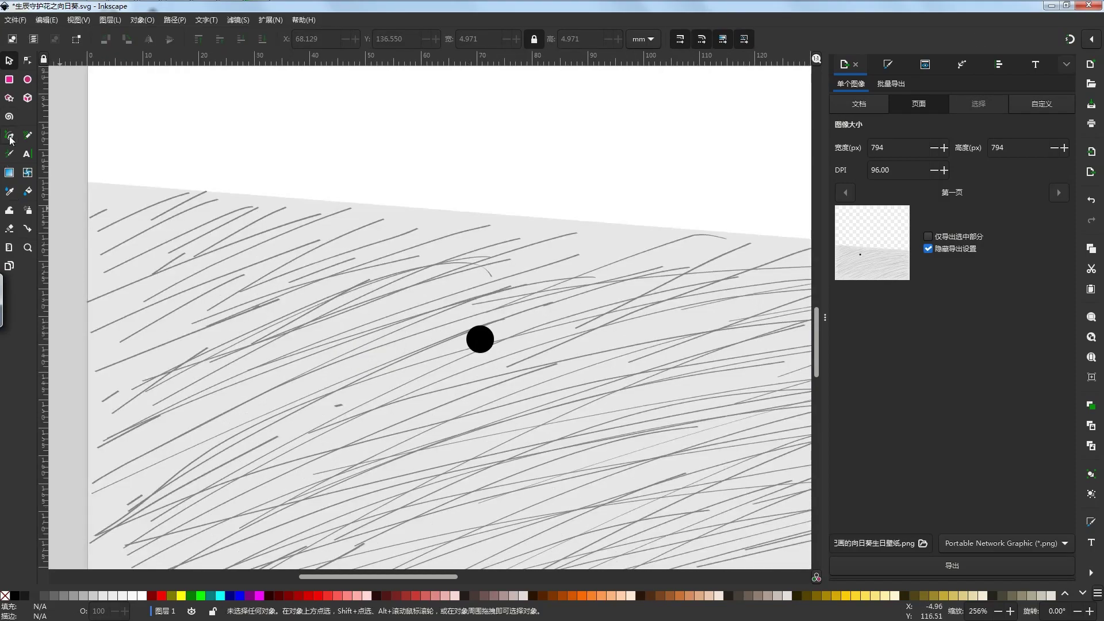
pyautogui.click(10, 137)
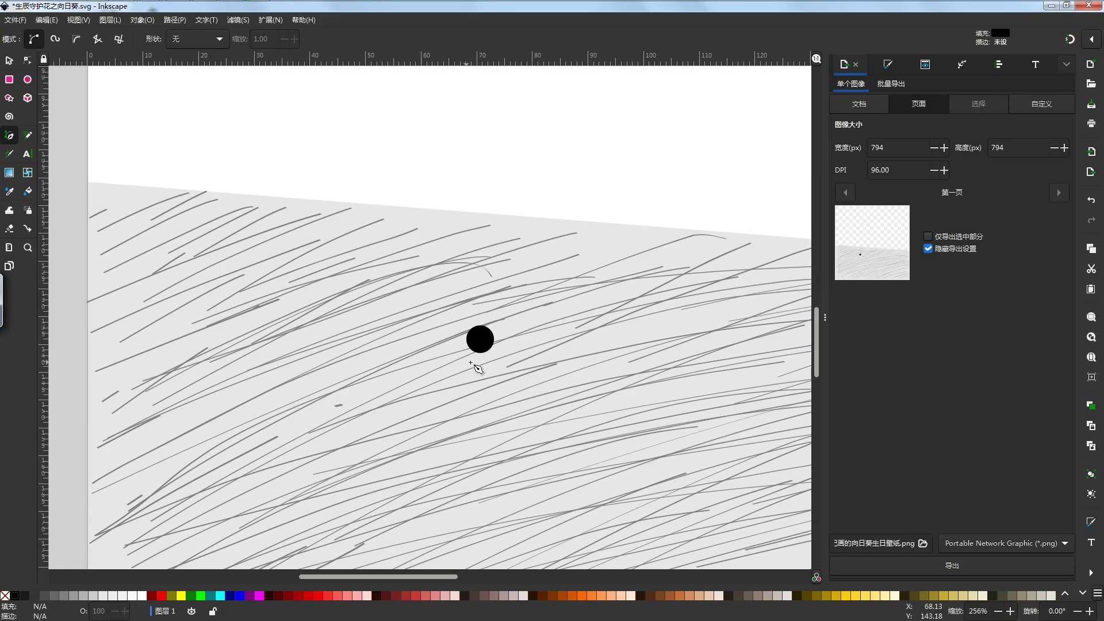
pyautogui.scroll(3, 474, 368)
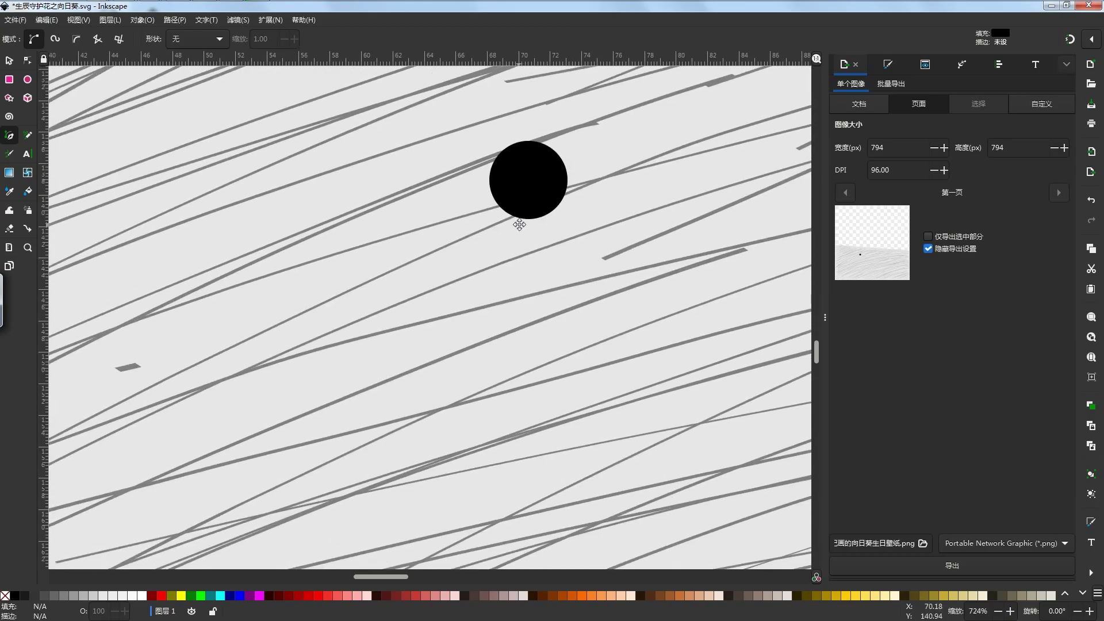
pyautogui.moveTo(518, 225); pyautogui.dragTo(493, 272)
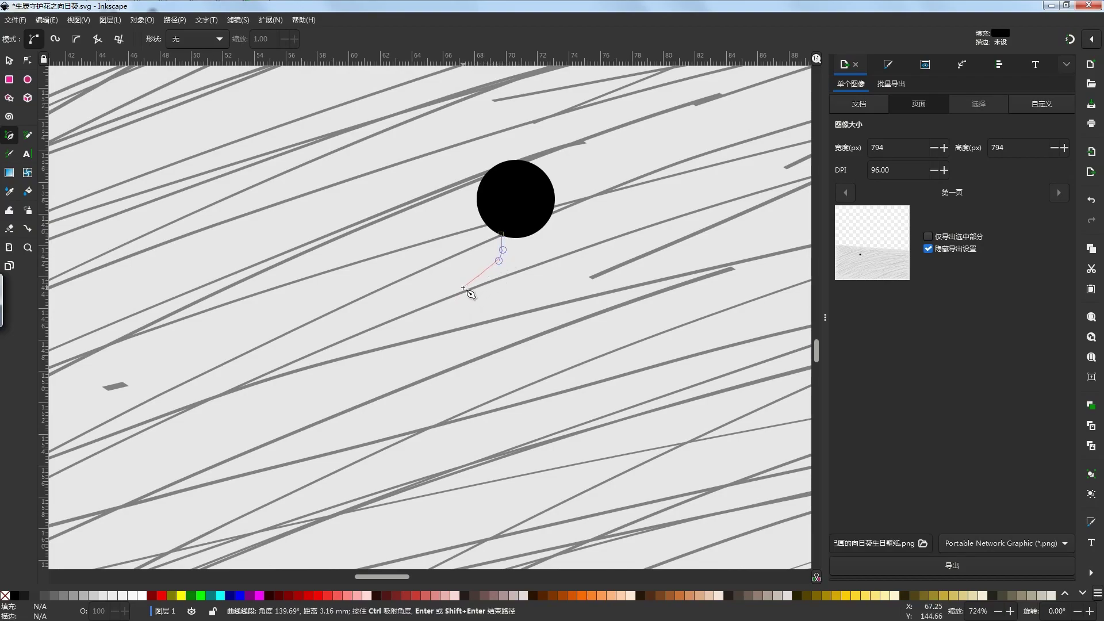
pyautogui.moveTo(458, 288); pyautogui.dragTo(455, 293)
pyautogui.press('BackSpace')
pyautogui.click(466, 280)
pyautogui.moveTo(455, 332); pyautogui.dragTo(454, 348)
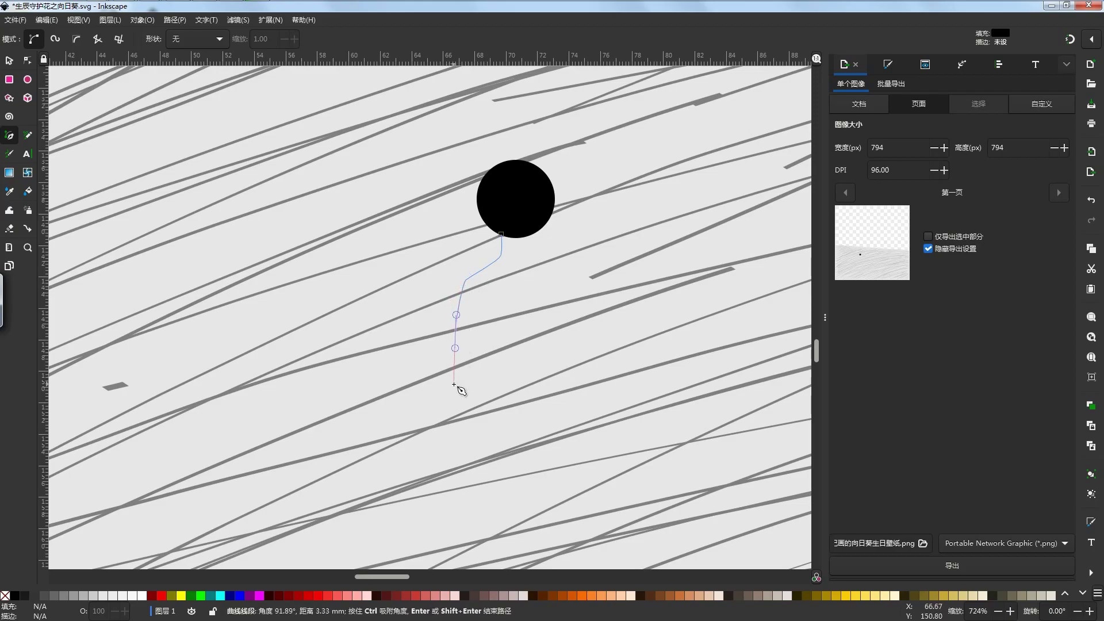
pyautogui.moveTo(454, 388); pyautogui.dragTo(454, 400)
pyautogui.click(438, 428)
pyautogui.moveTo(484, 429); pyautogui.dragTo(487, 435)
pyautogui.moveTo(485, 493); pyautogui.dragTo(490, 377)
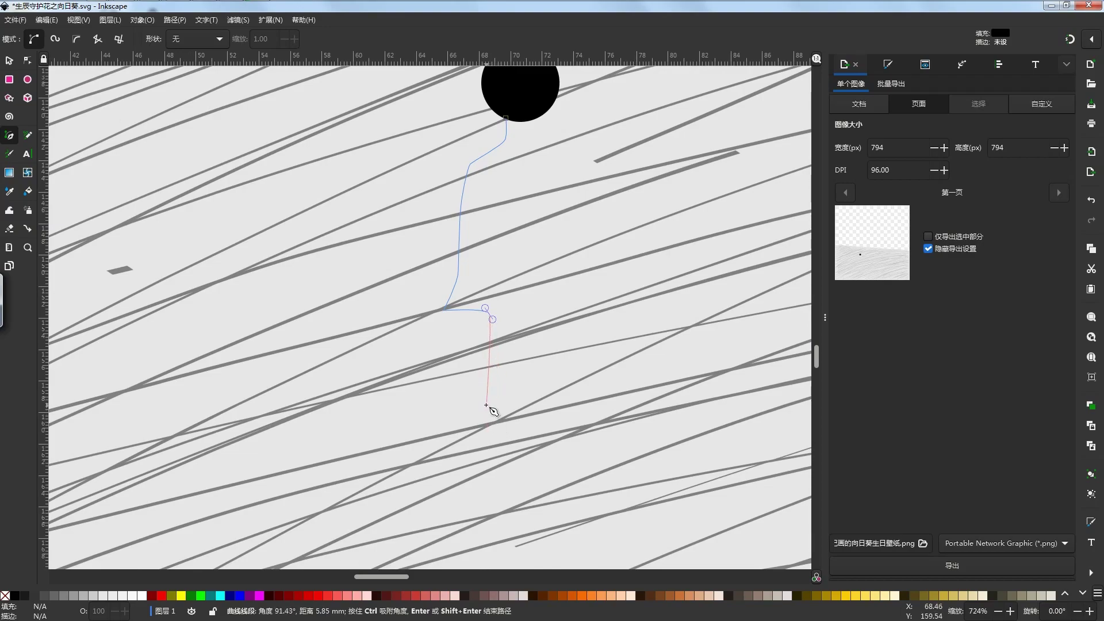
pyautogui.moveTo(486, 413); pyautogui.dragTo(482, 422)
pyautogui.click(476, 442)
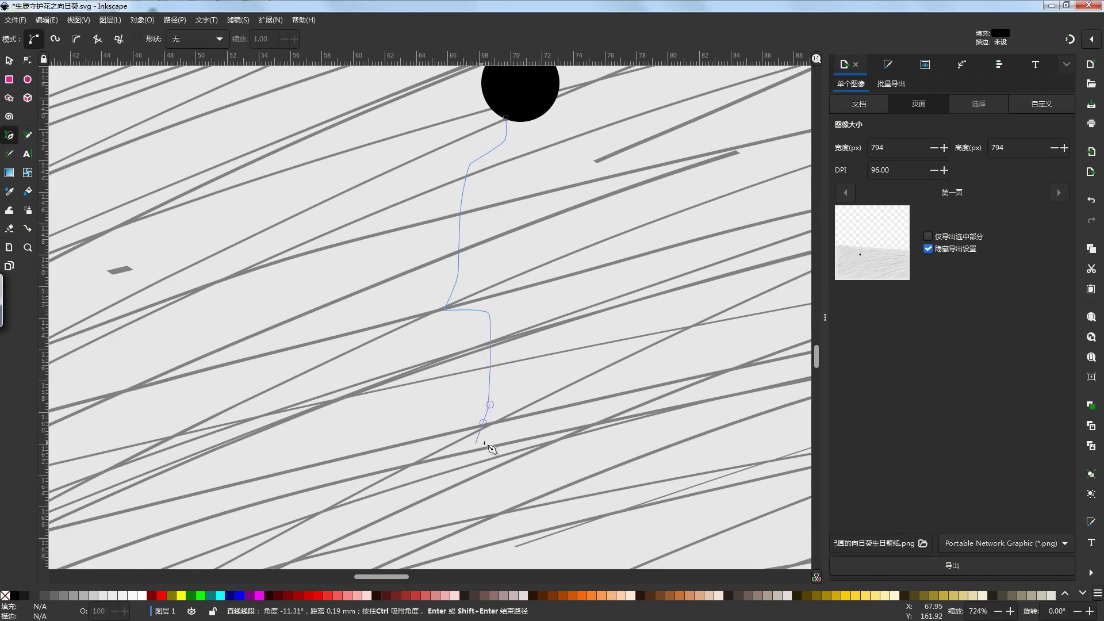
pyautogui.click(501, 437)
pyautogui.click(510, 373)
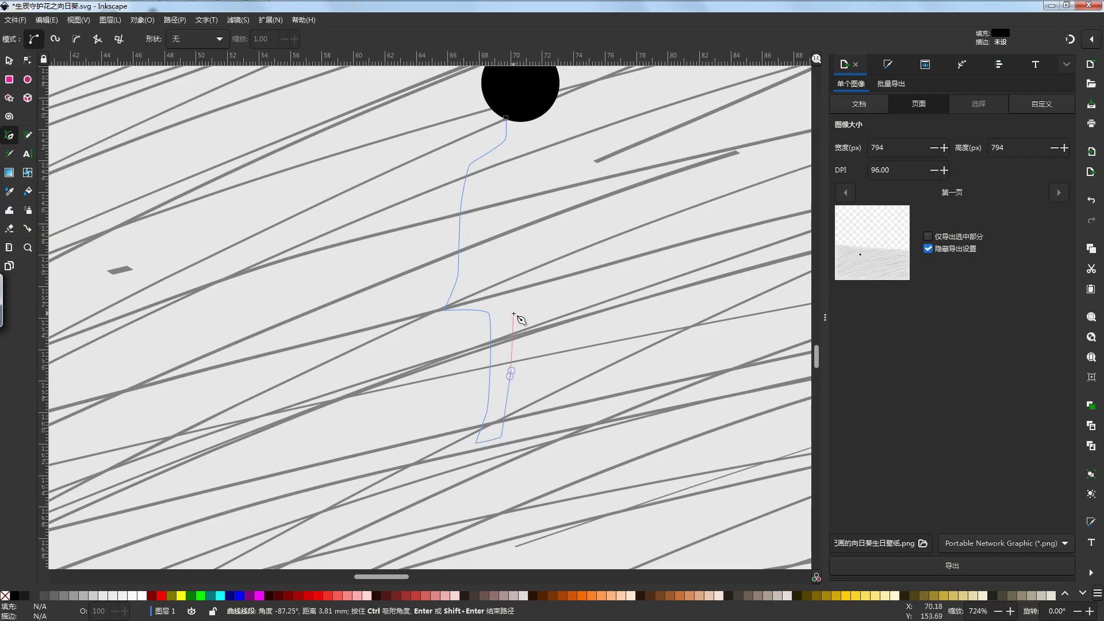
pyautogui.press('BackSpace')
pyautogui.press('BackSpace')
pyautogui.press('BackSpace')
pyautogui.press('BackSpace')
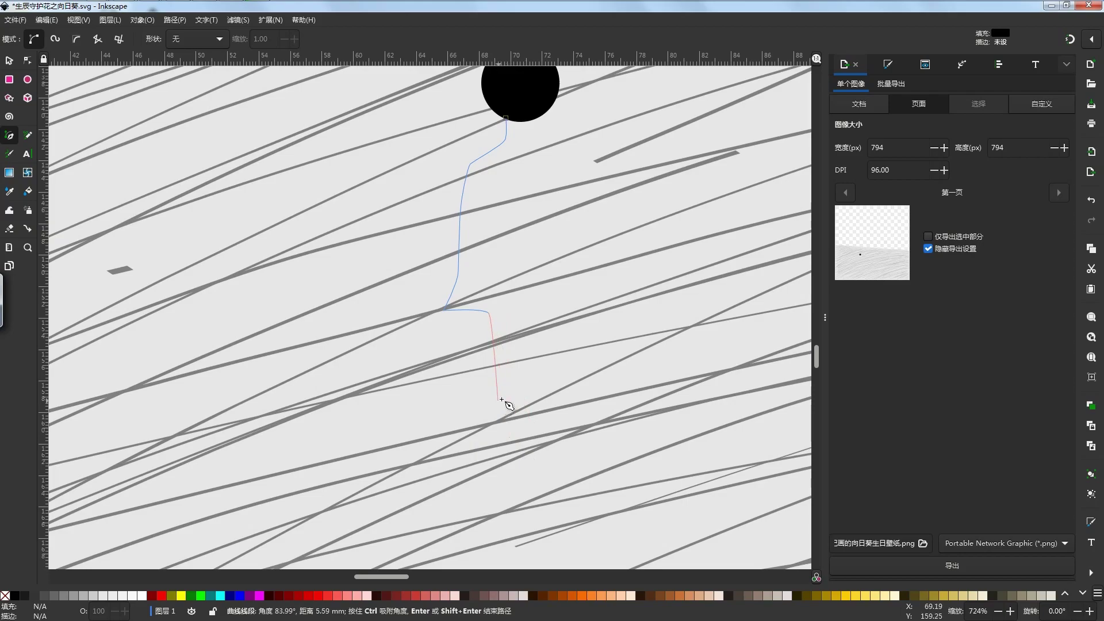
# - Continue the figure's outline through the bent knee down to the foot, across the sole and back up to the coat hem
pyautogui.moveTo(506, 362); pyautogui.dragTo(507, 381)
pyautogui.click(478, 446)
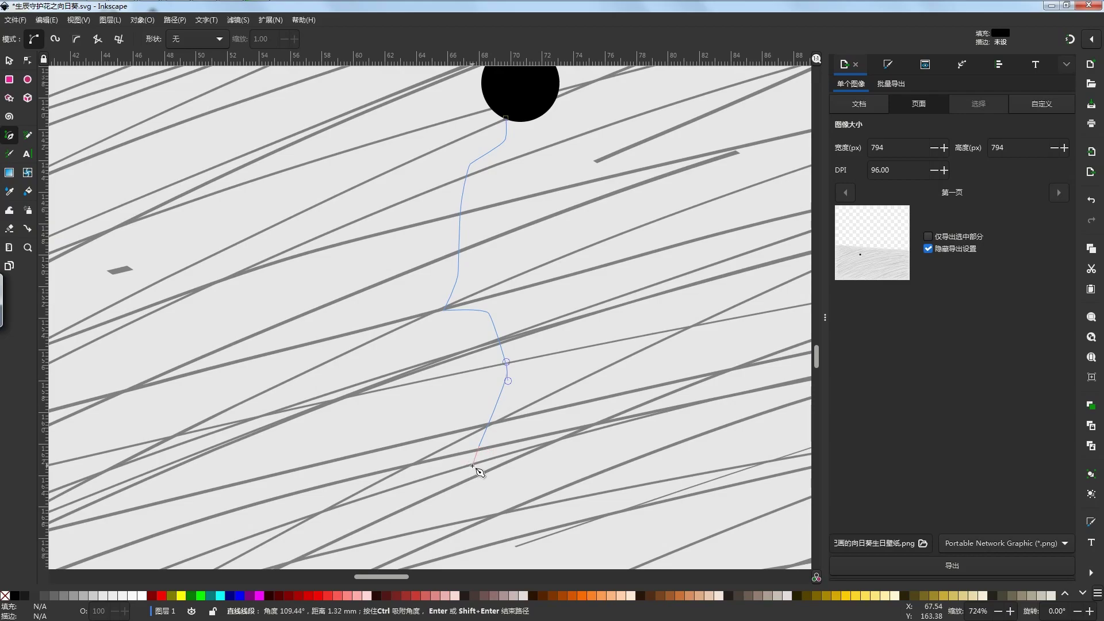
pyautogui.click(469, 464)
pyautogui.click(497, 462)
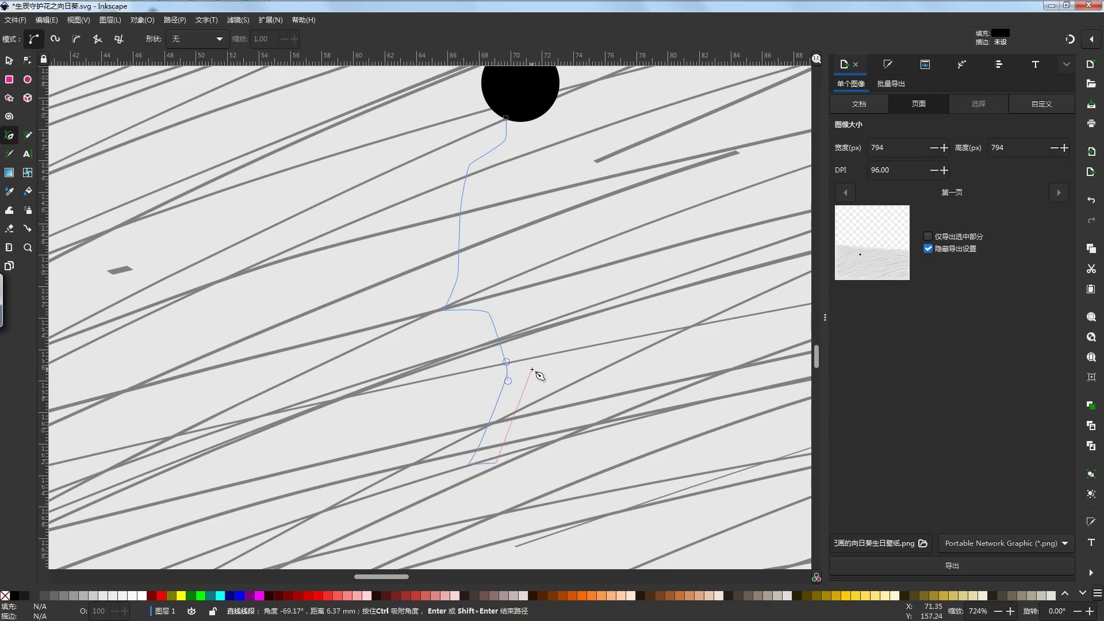
pyautogui.press('BackSpace')
pyautogui.press('BackSpace')
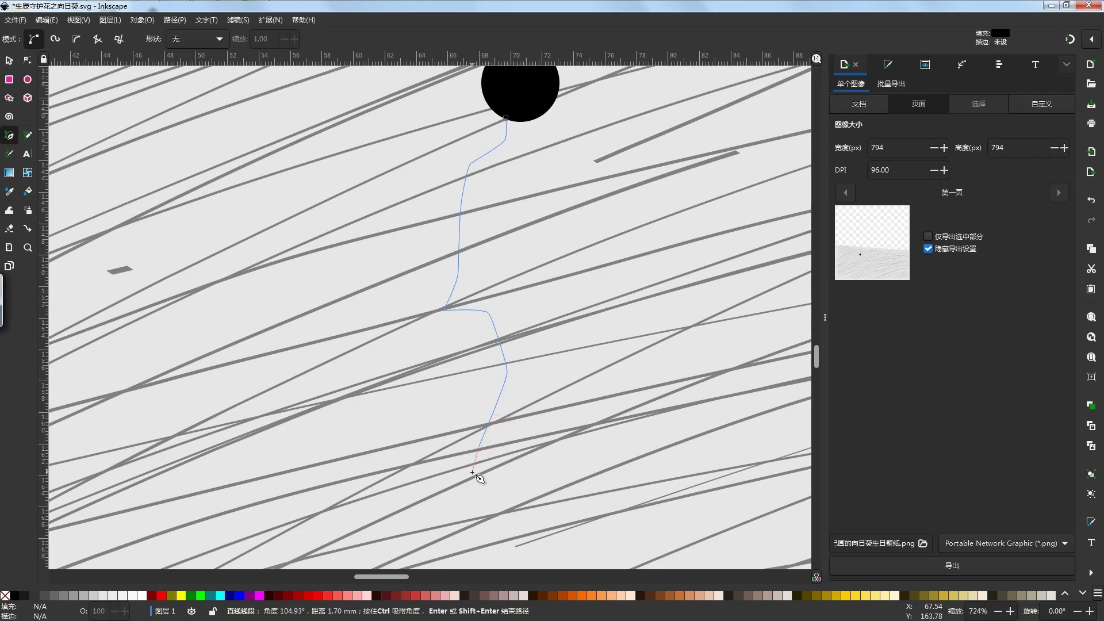
pyautogui.moveTo(472, 458); pyautogui.dragTo(478, 459)
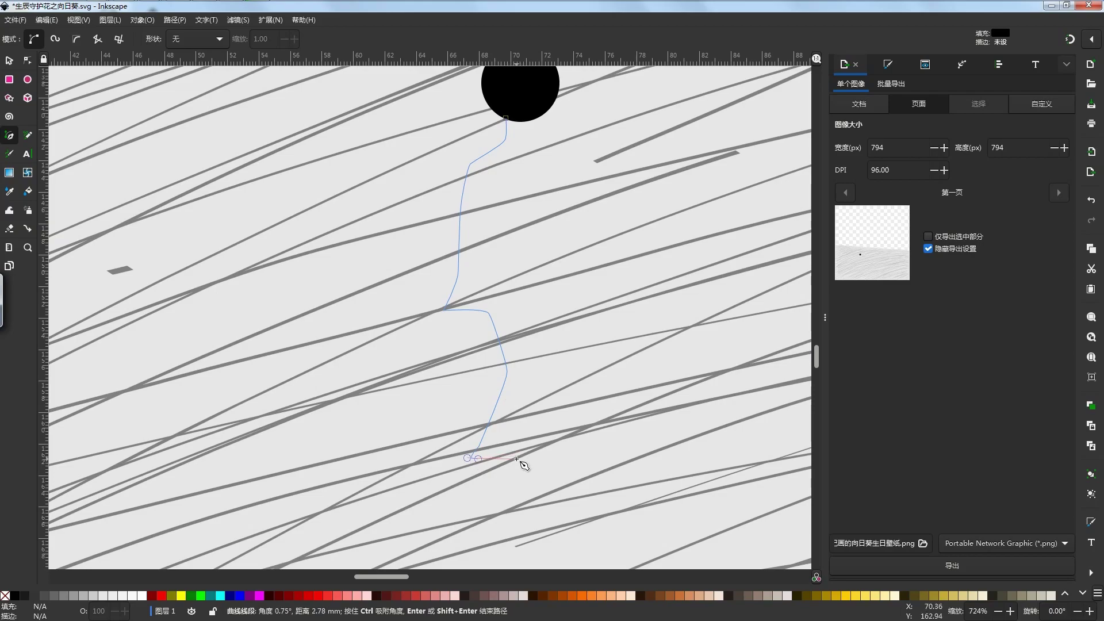
pyautogui.moveTo(514, 459); pyautogui.dragTo(515, 455)
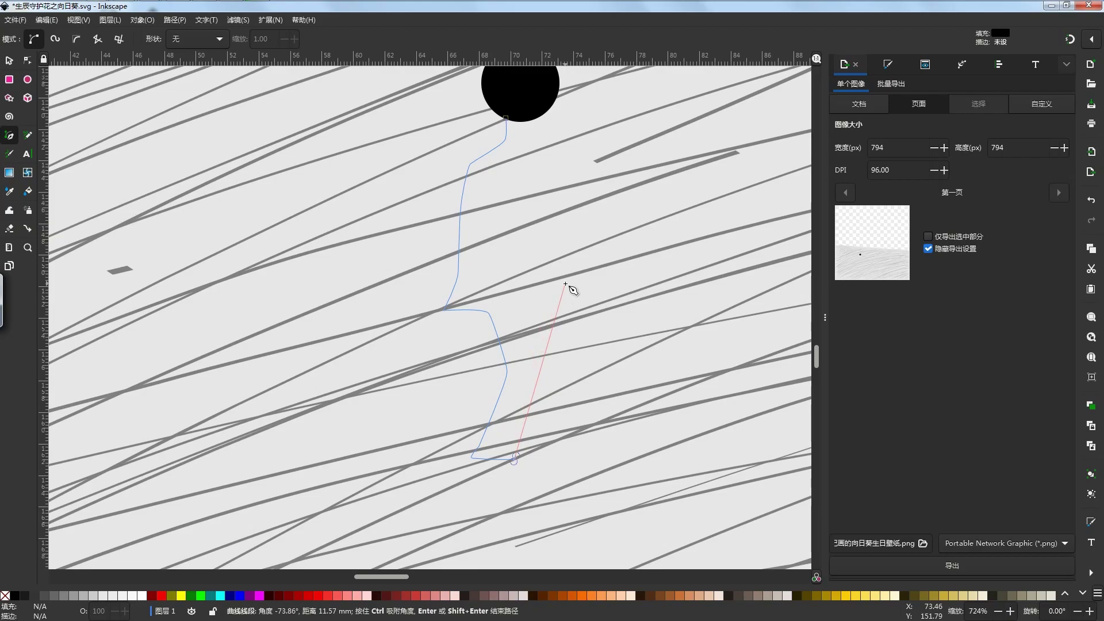
pyautogui.click(560, 309)
# - Continue the outline along the right part of the hem and up around the bent arm to the right shoulder
pyautogui.click(586, 307)
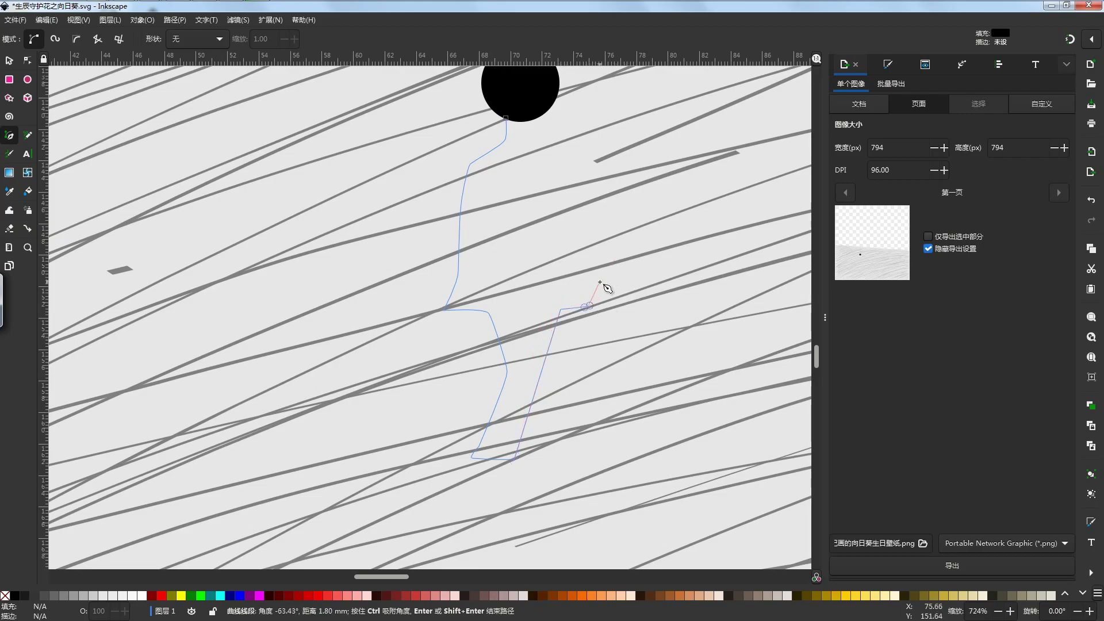
pyautogui.click(585, 280)
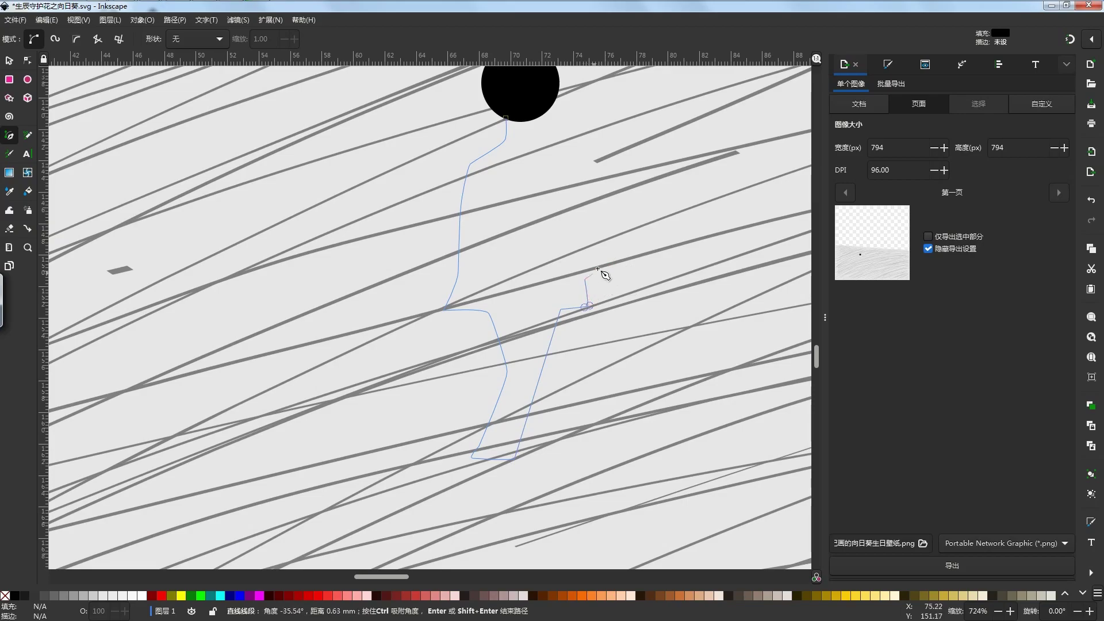
pyautogui.click(611, 240)
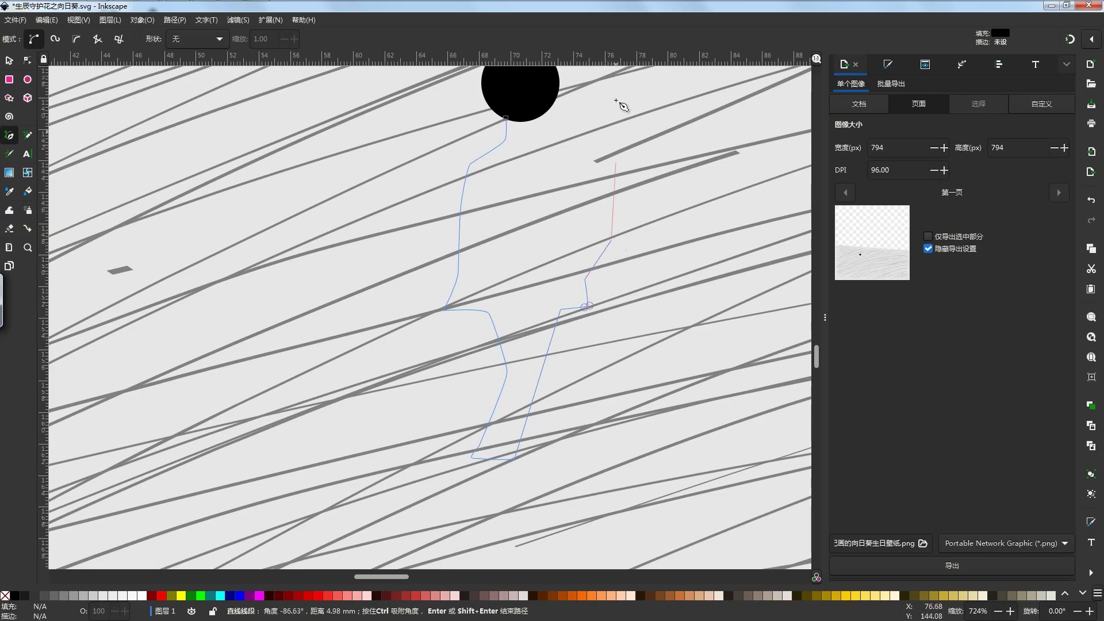
pyautogui.click(611, 188)
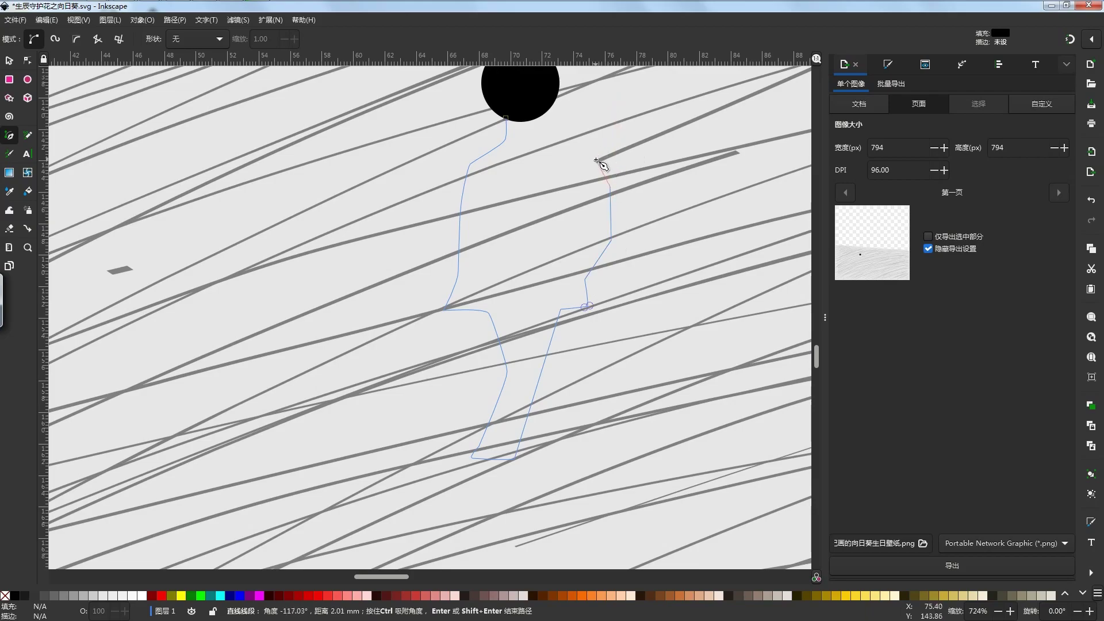
pyautogui.click(586, 154)
pyautogui.press('BackSpace')
pyautogui.press('BackSpace')
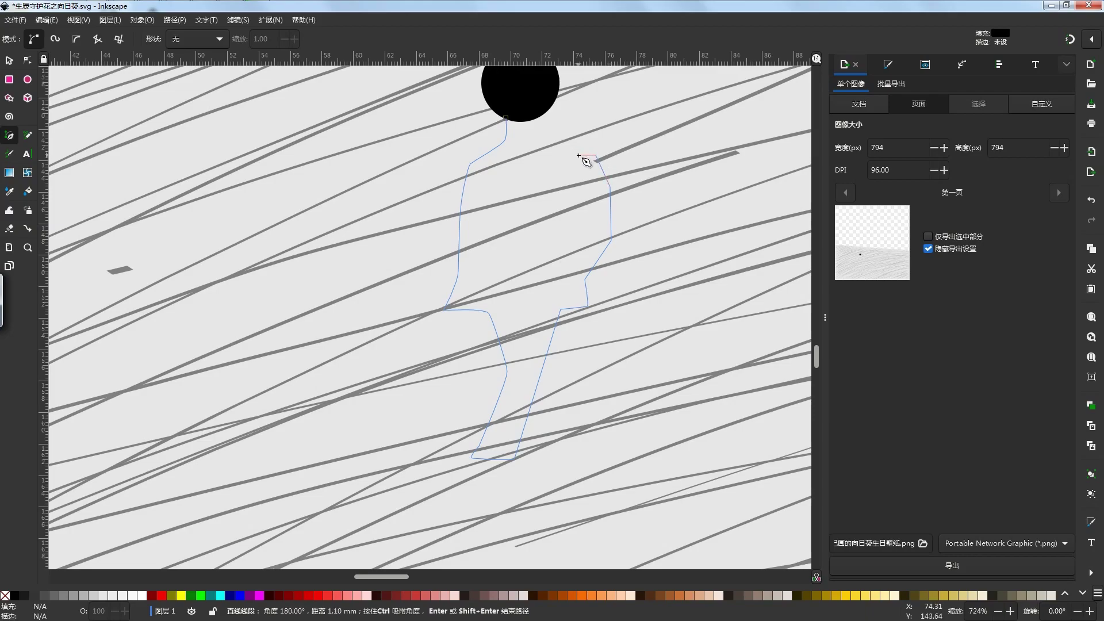
# - Curve the outline over the right shoulder and neck, and close it under the head to form the black body silhouette
pyautogui.moveTo(599, 168); pyautogui.dragTo(551, 137)
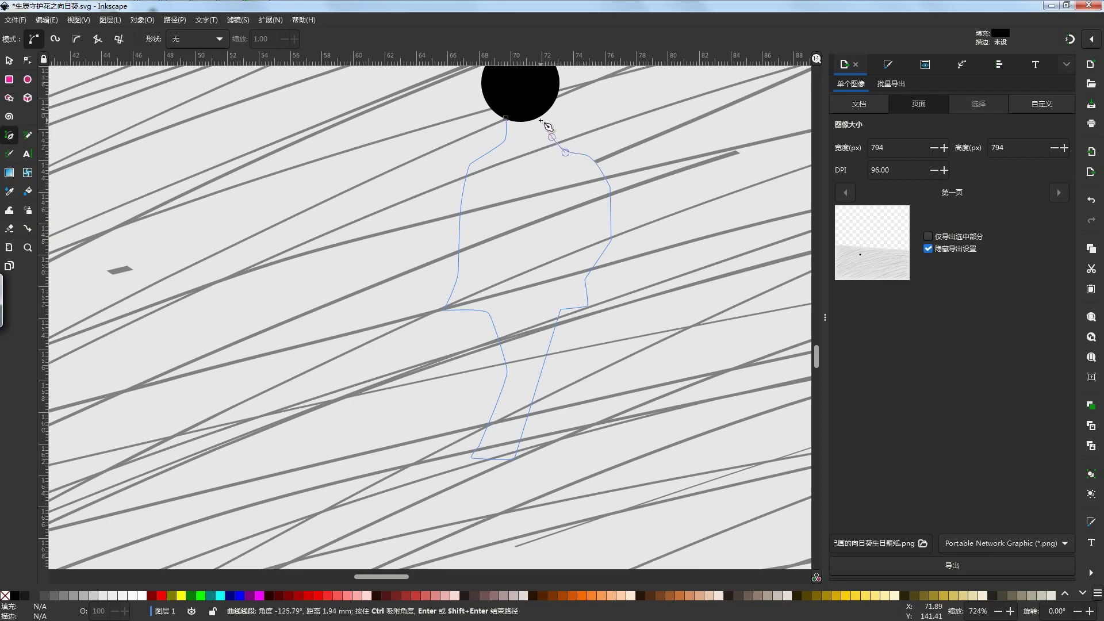
pyautogui.press('BackSpace')
pyautogui.moveTo(544, 139); pyautogui.dragTo(540, 133)
pyautogui.click(513, 117)
pyautogui.scroll(-3, 569, 196)
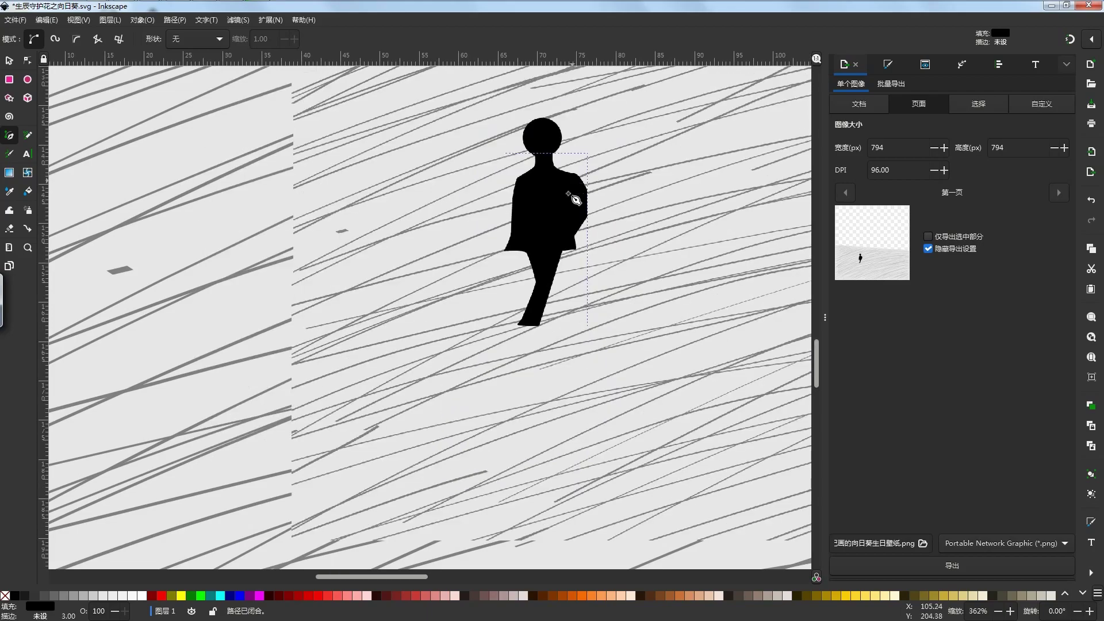
# - Examine how the one-legged black silhouette sits on the hatched ground of the page
pyautogui.moveTo(562, 265); pyautogui.dragTo(569, 298)
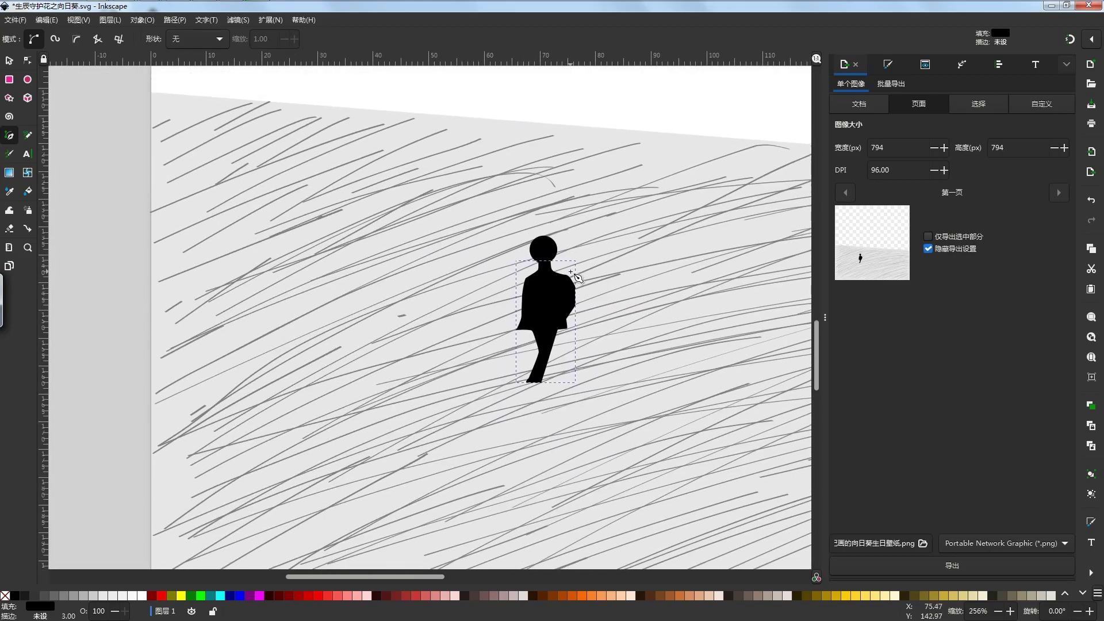
pyautogui.scroll(-1, 560, 242)
pyautogui.moveTo(560, 242)
pyautogui.mouseDown()
pyautogui.moveTo(562, 280)
pyautogui.moveTo(567, 246)
pyautogui.mouseUp()
pyautogui.scroll(3, 563, 286)
pyautogui.scroll(-2, 563, 283)
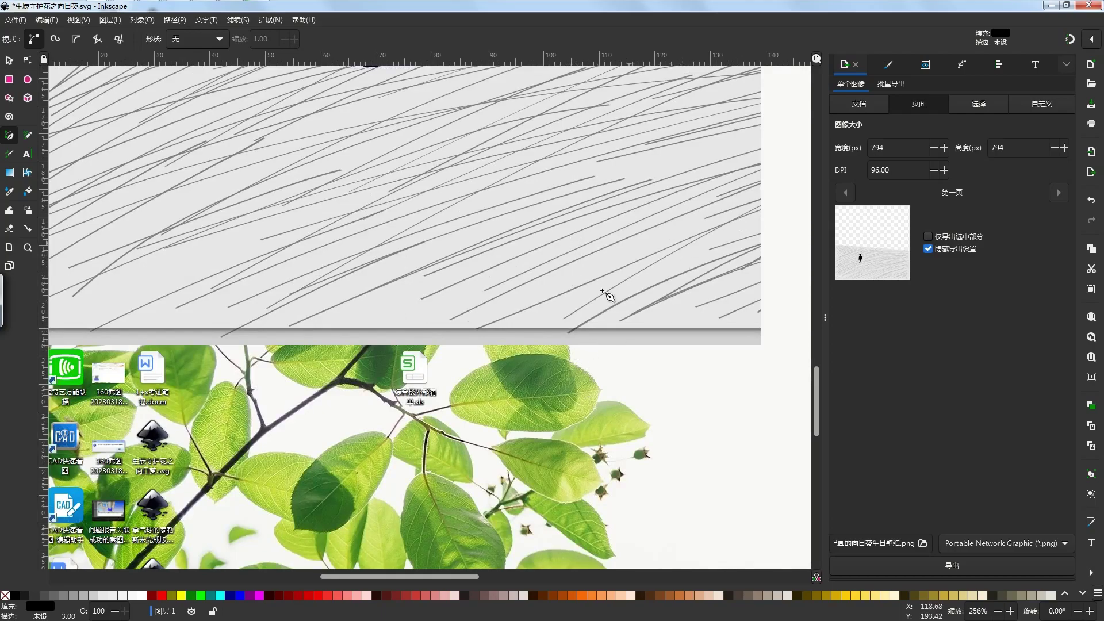
pyautogui.scroll(-1, 712, 303)
pyautogui.moveTo(505, 108); pyautogui.dragTo(521, 329)
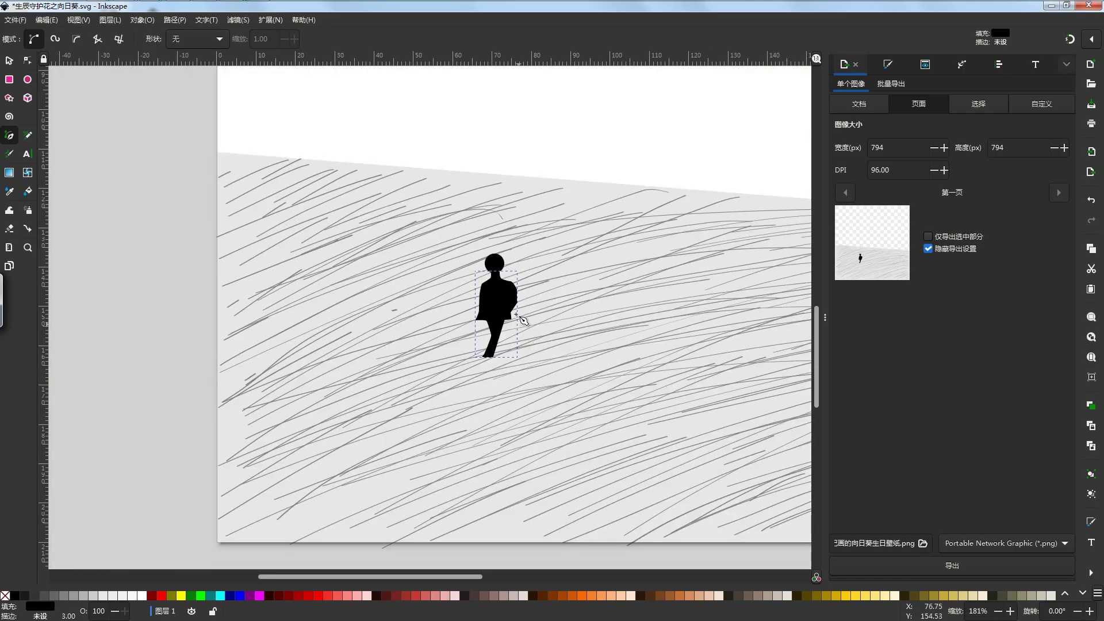
# - Start a Pen tool outline for the second leg at the existing leg's right edge, tracing down to and around the heel's underside
pyautogui.scroll(3, 515, 323)
pyautogui.scroll(1, 521, 343)
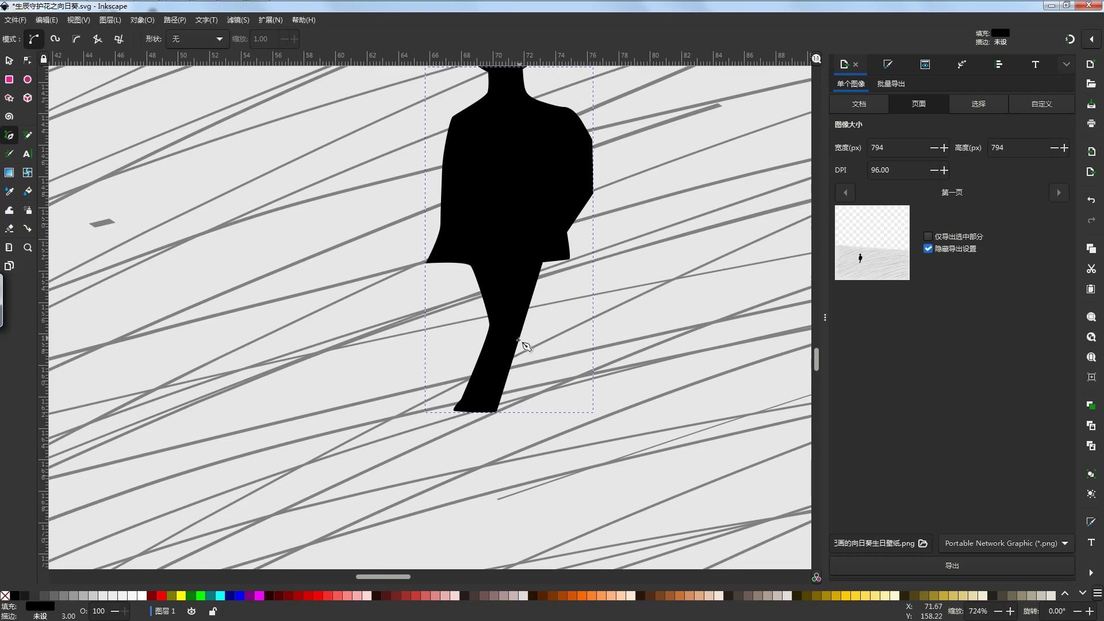
pyautogui.click(514, 359)
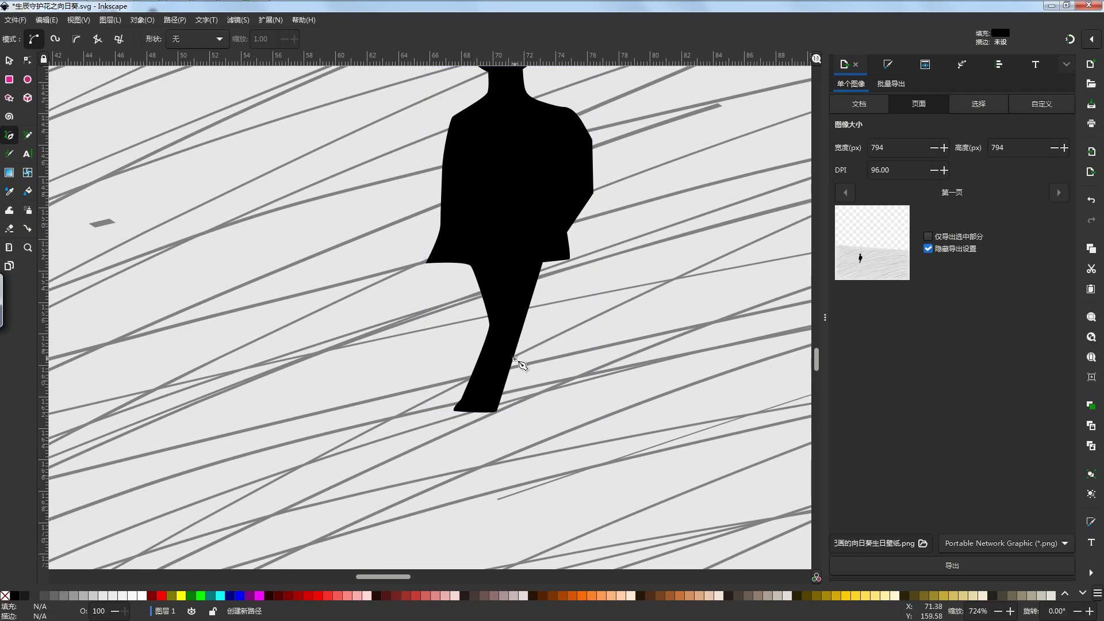
pyautogui.click(532, 396)
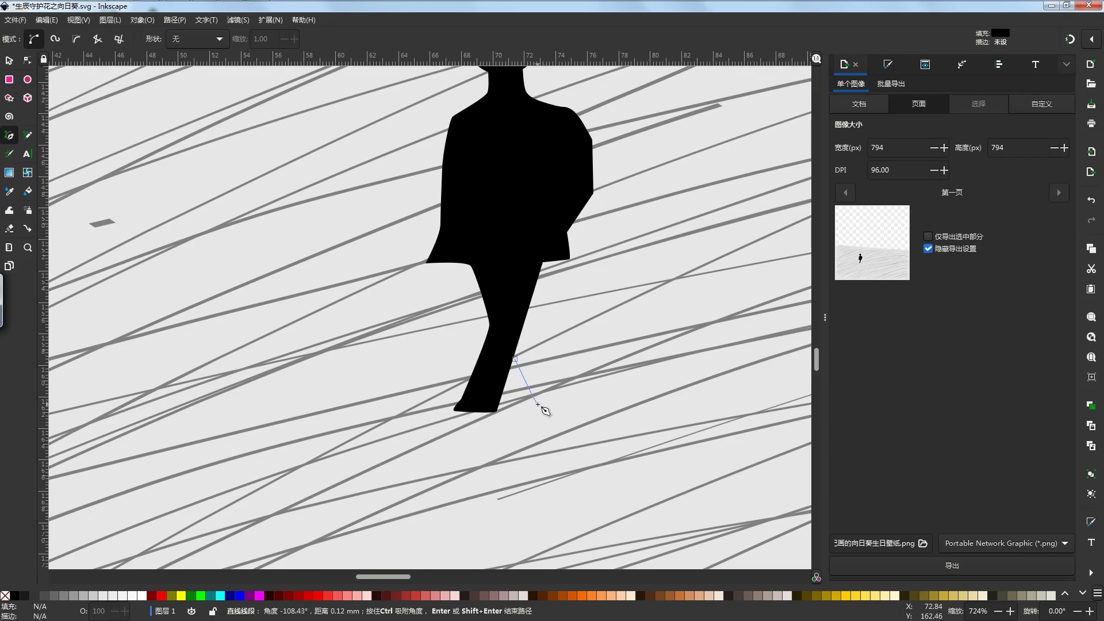
pyautogui.moveTo(539, 407); pyautogui.dragTo(546, 402)
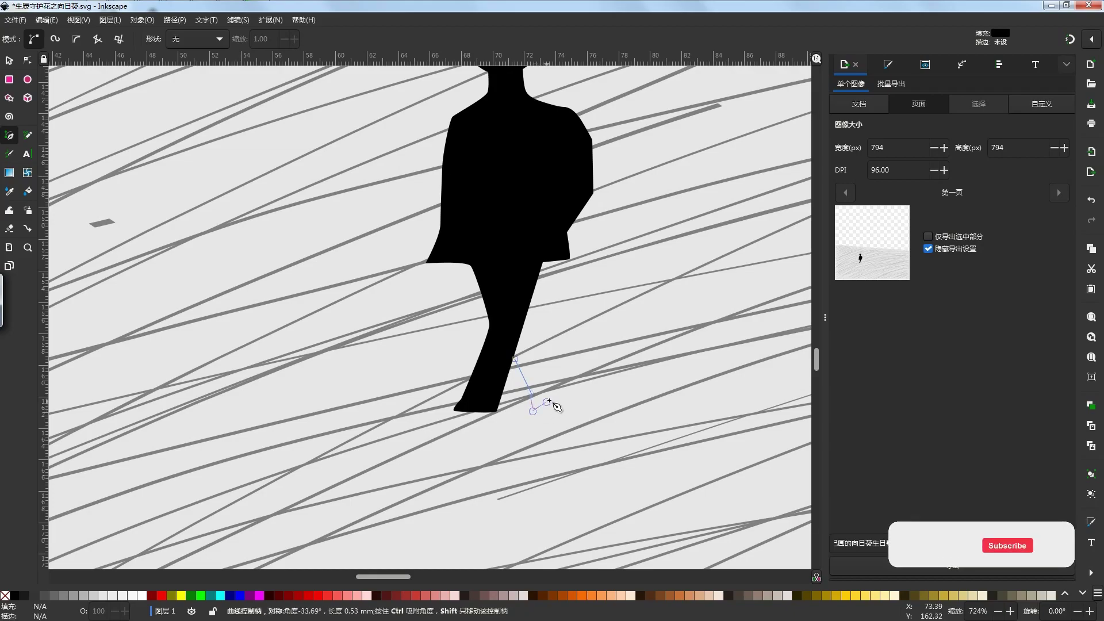
pyautogui.press('BackSpace')
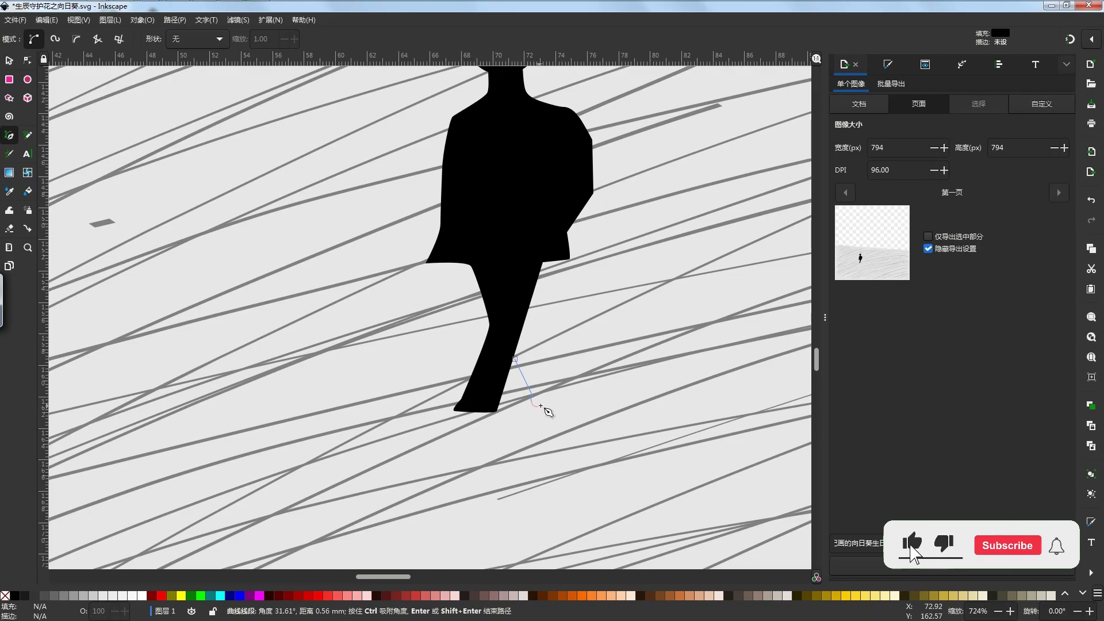
pyautogui.click(542, 403)
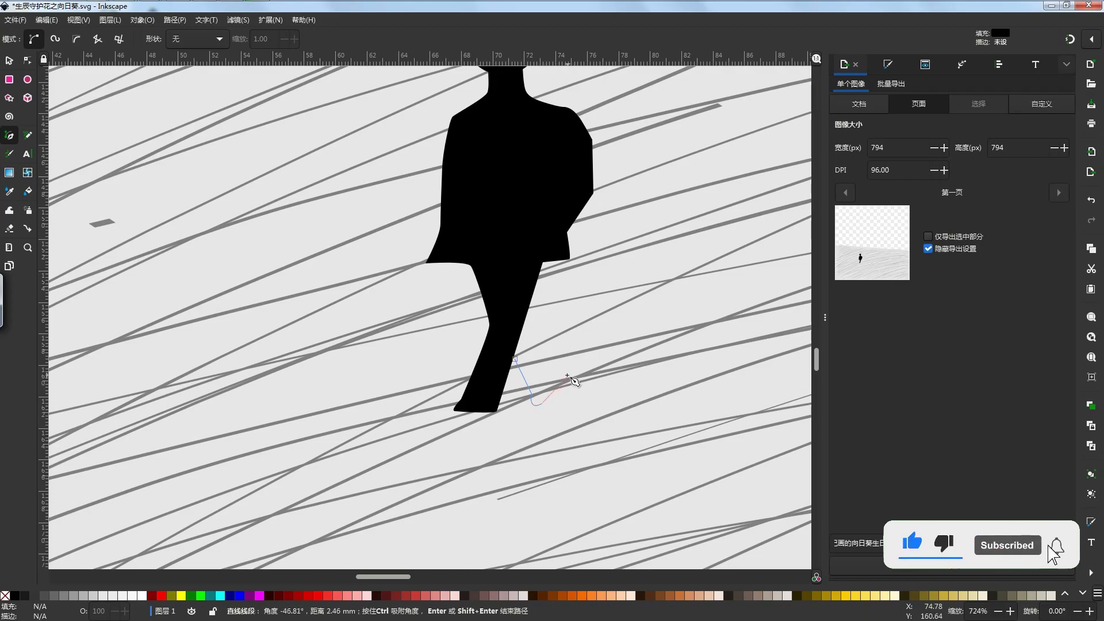
# - Continue the second leg's outline around the heel's right end and back up into the arch of the shoe
pyautogui.moveTo(551, 395); pyautogui.dragTo(548, 391)
pyautogui.click(545, 385)
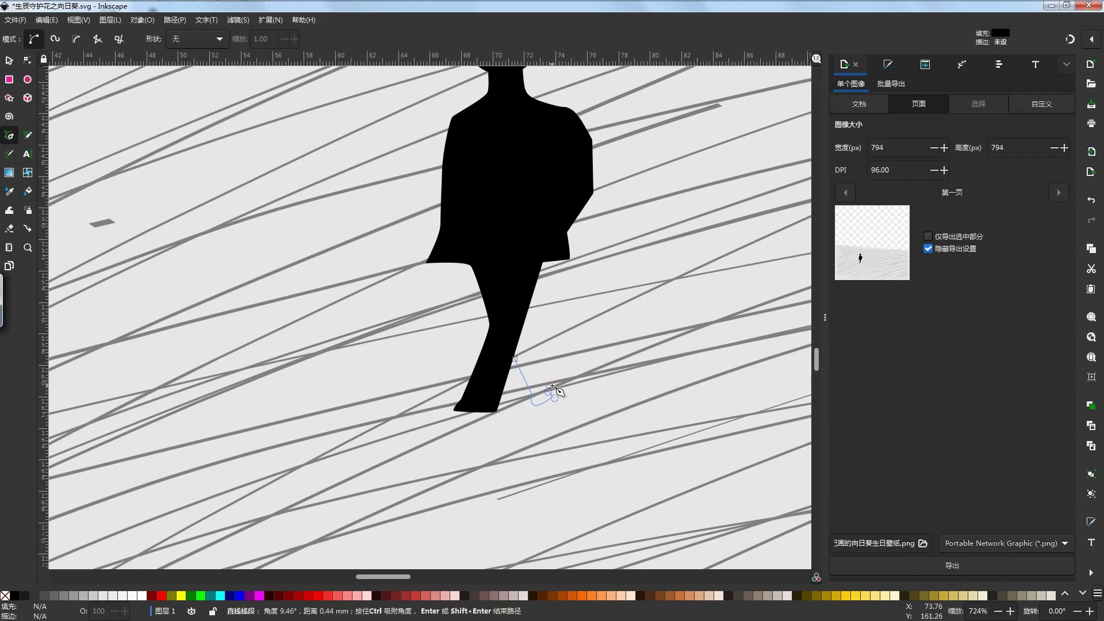
pyautogui.hotkey('ctrl', 'z')
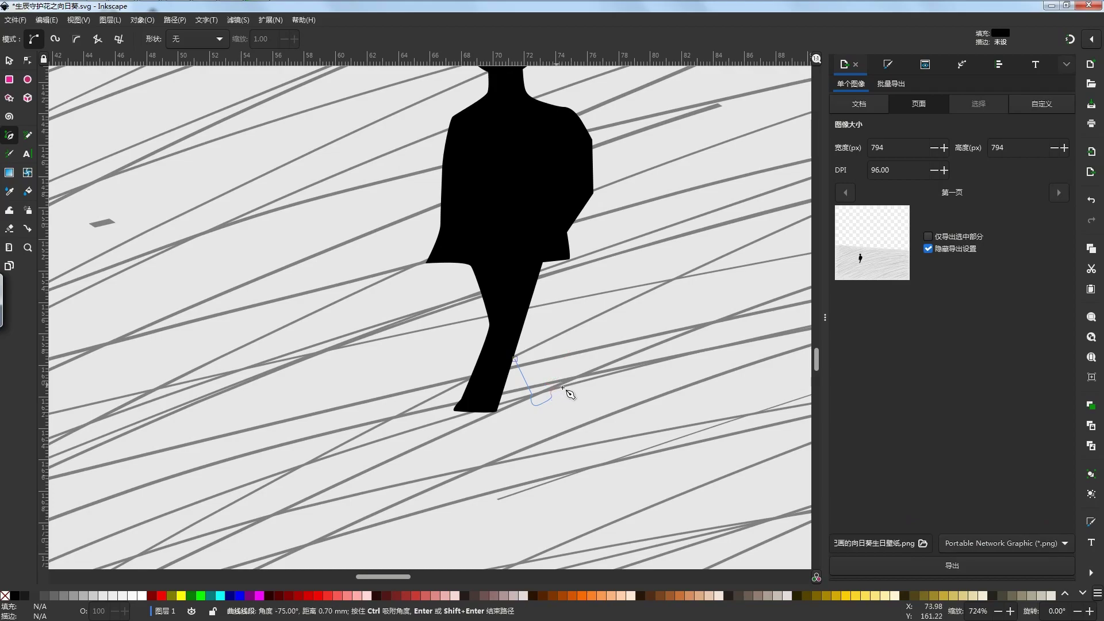
pyautogui.scroll(2, 555, 398)
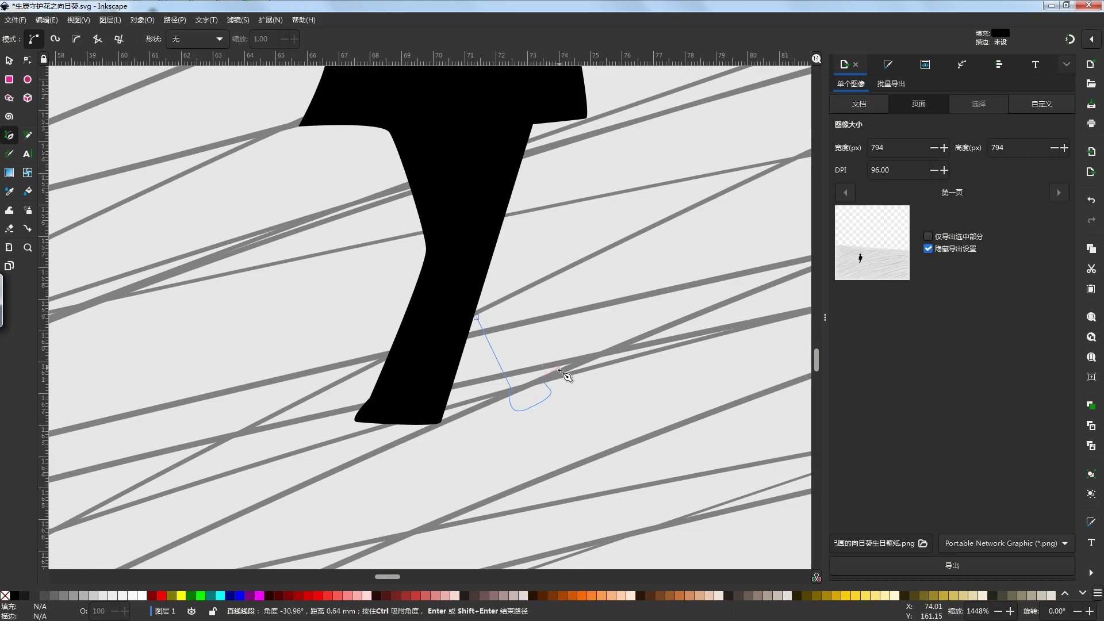
pyautogui.moveTo(537, 378); pyautogui.dragTo(536, 374)
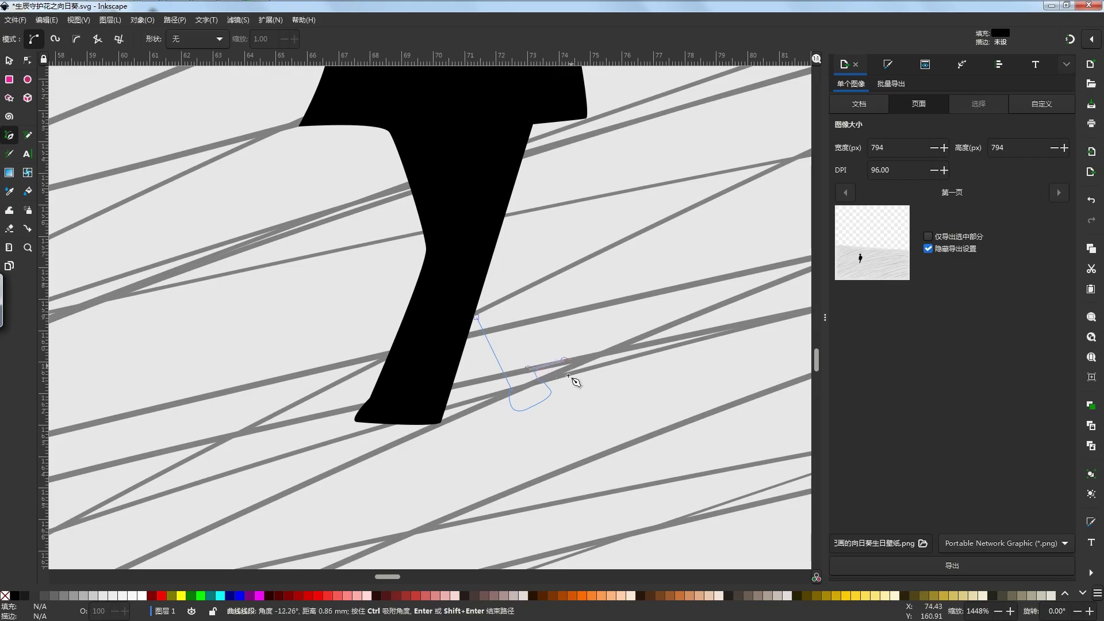
# - Extend the shoe's sole from the arch, remove the last misplaced points and redraw it curving up towards the toe
pyautogui.scroll(-1, 575, 379)
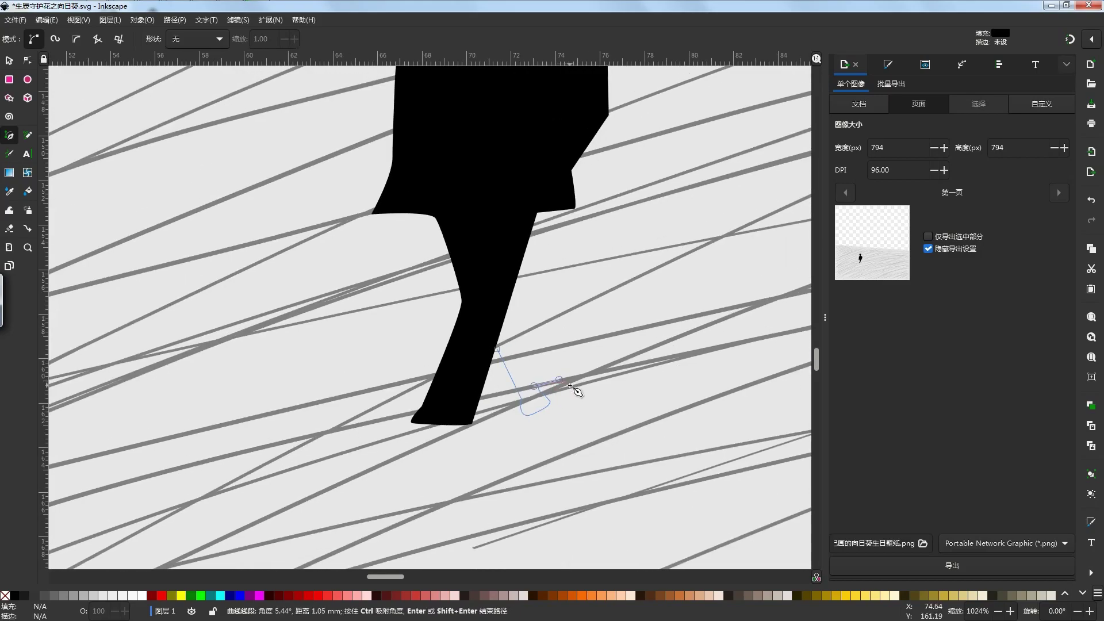
pyautogui.moveTo(569, 382); pyautogui.dragTo(573, 380)
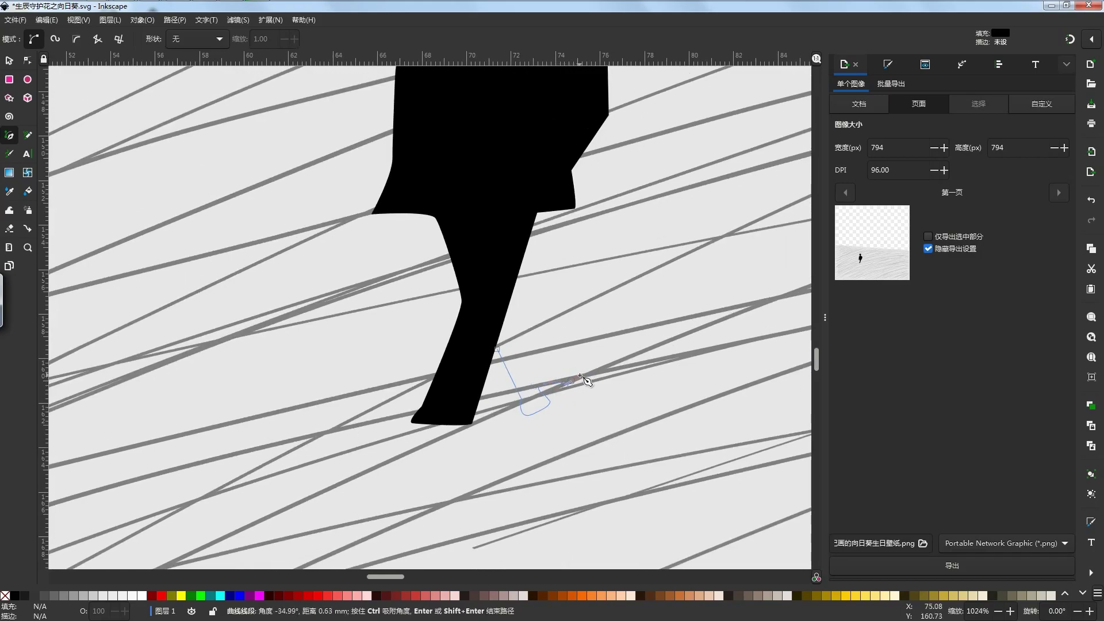
pyautogui.scroll(-2, 590, 379)
pyautogui.scroll(6, 590, 379)
pyautogui.press('BackSpace')
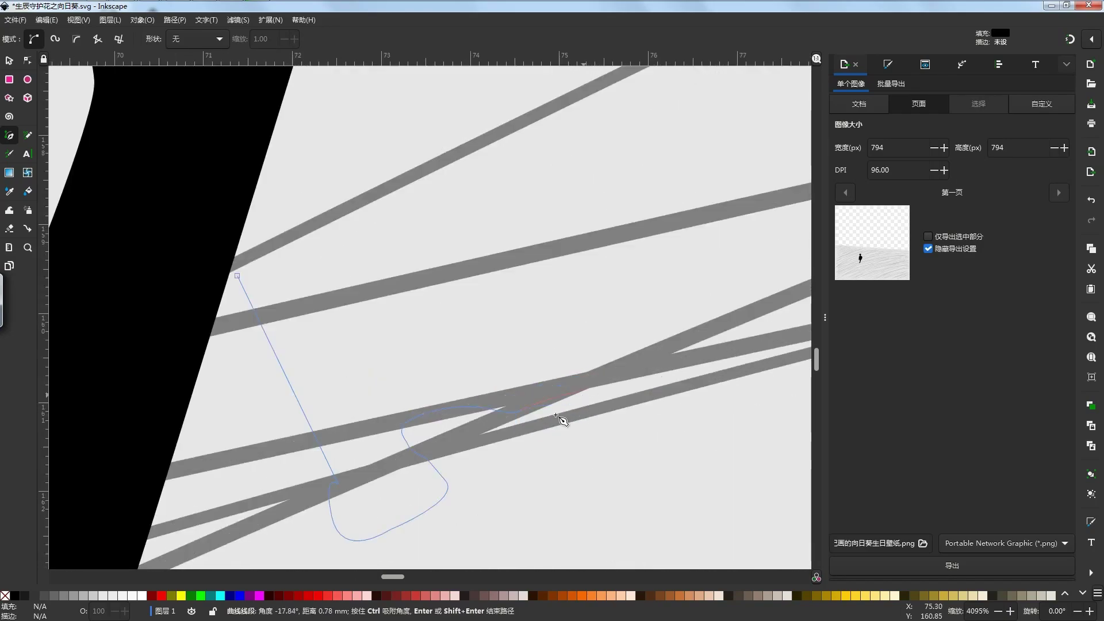
pyautogui.press('BackSpace')
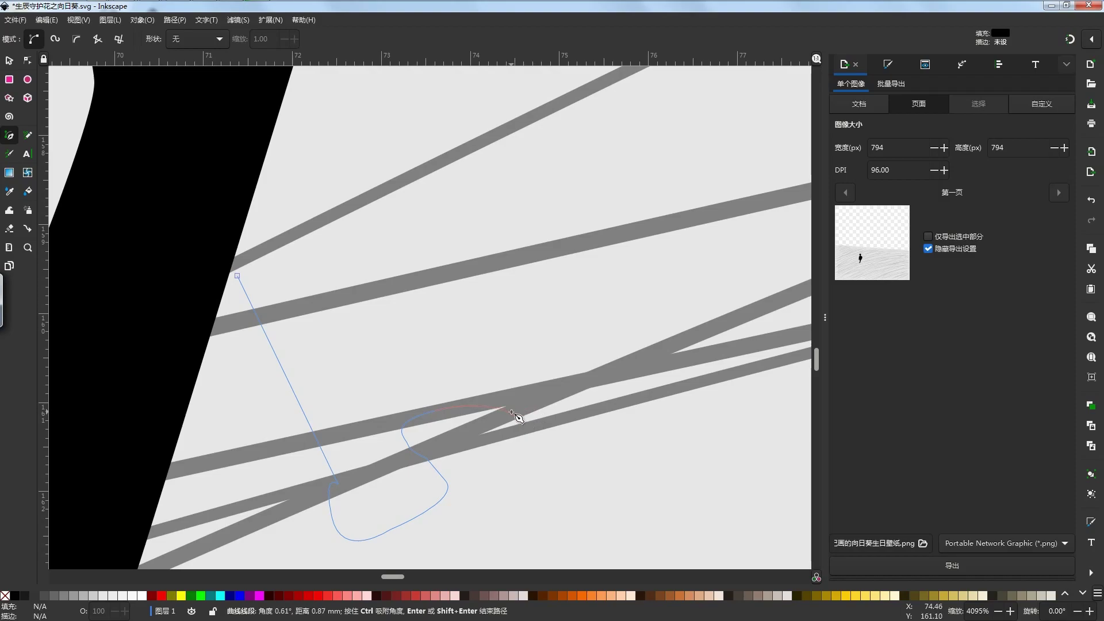
pyautogui.moveTo(505, 409); pyautogui.dragTo(567, 361)
pyautogui.click(585, 333)
# - Round the outline over the shoe's toe and bring it back along the top of the foot
pyautogui.scroll(-3, 593, 328)
pyautogui.scroll(-5, 591, 351)
pyautogui.moveTo(603, 314); pyautogui.dragTo(652, 465)
pyautogui.scroll(-2, 620, 406)
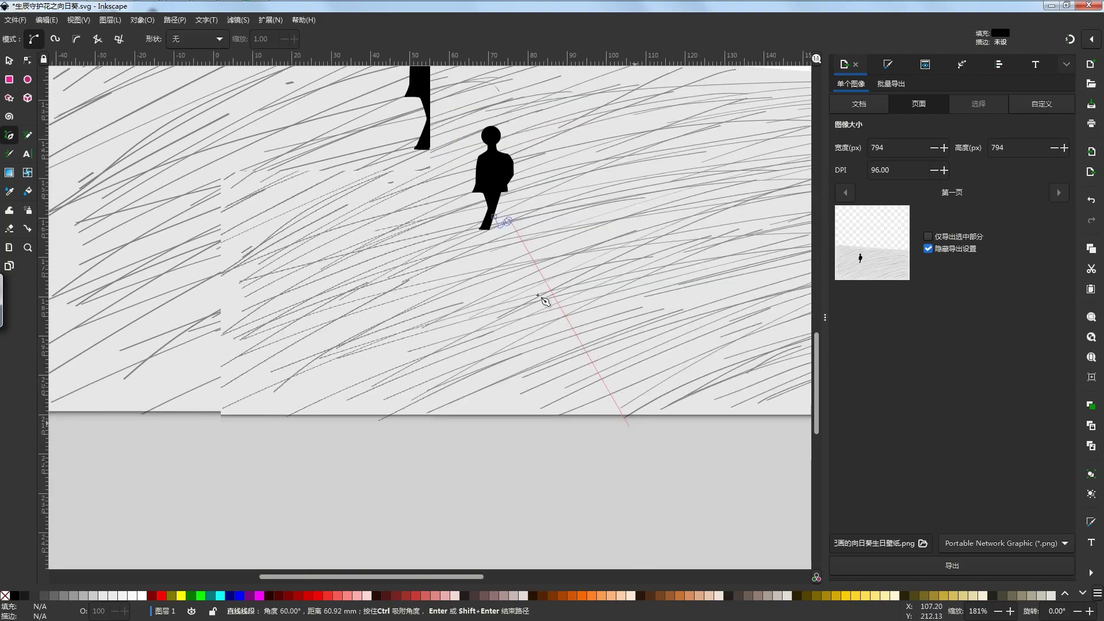
pyautogui.scroll(2, 548, 252)
pyautogui.scroll(6, 549, 253)
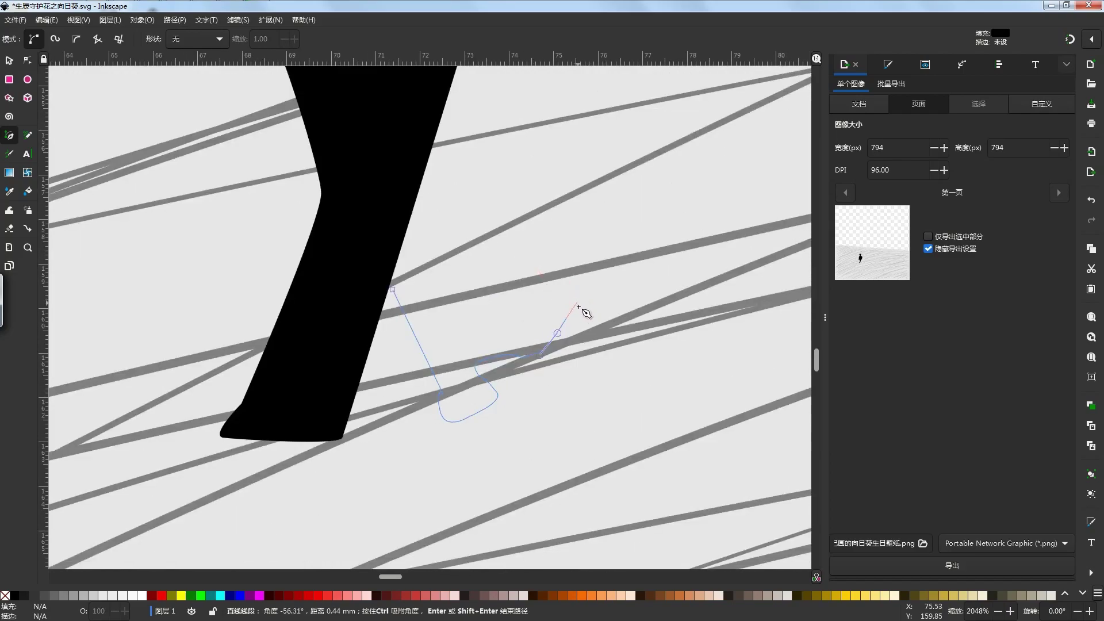
pyautogui.click(569, 301)
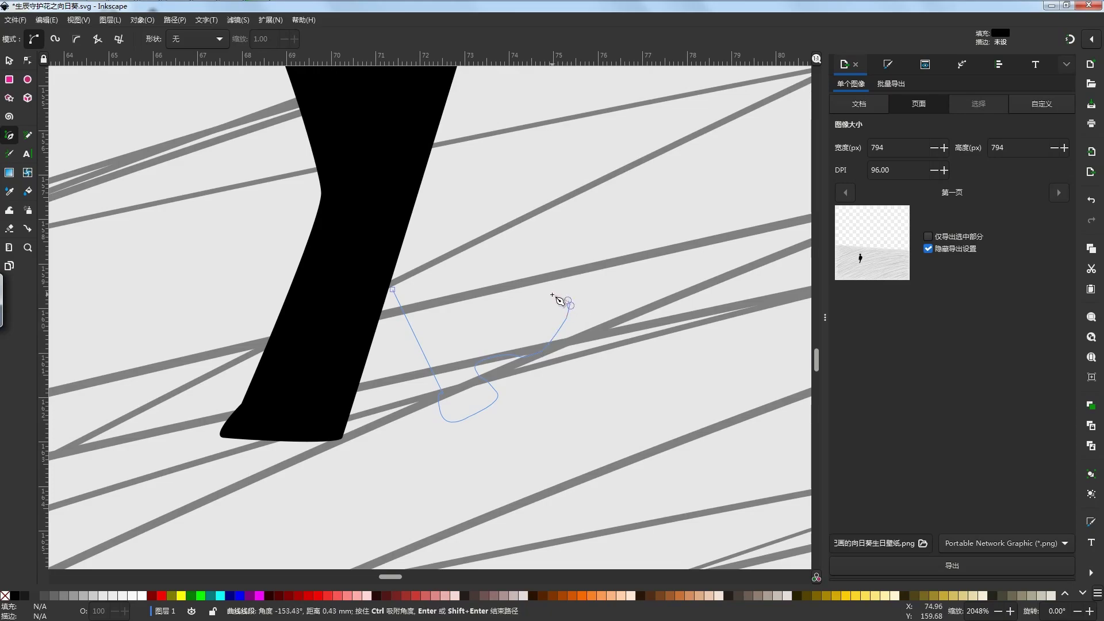
pyautogui.moveTo(560, 294); pyautogui.dragTo(556, 295)
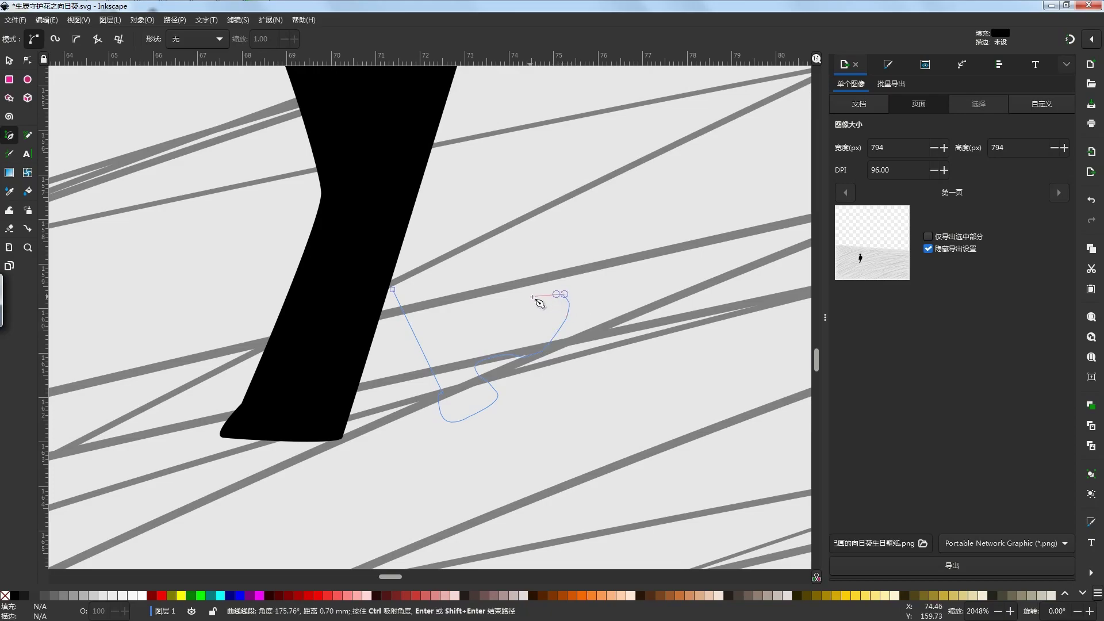
pyautogui.click(534, 298)
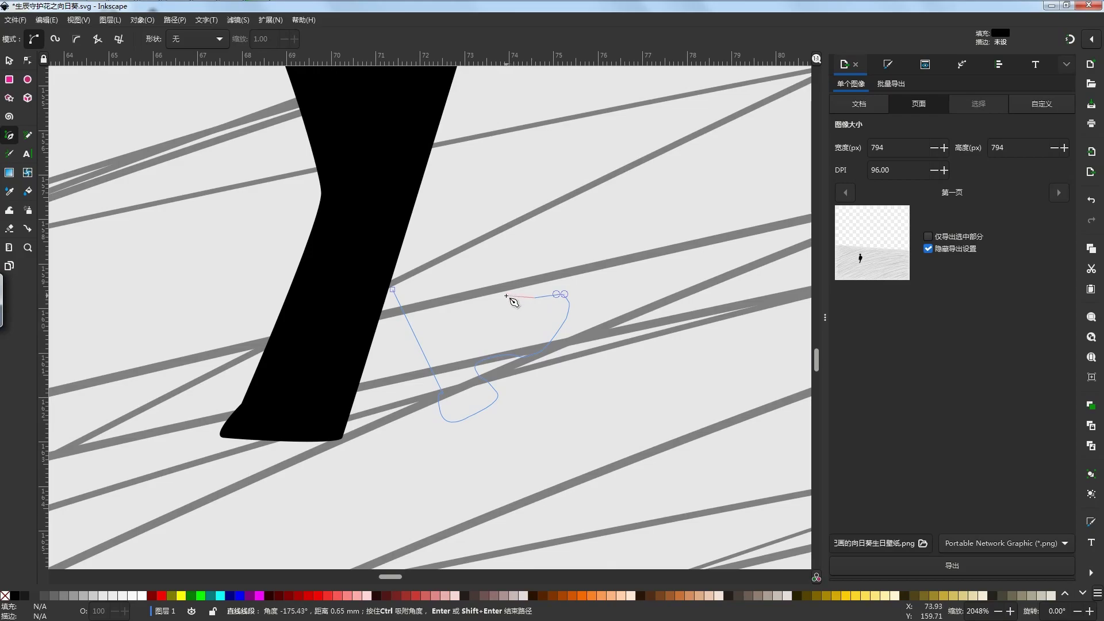
pyautogui.click(505, 297)
pyautogui.moveTo(451, 303); pyautogui.dragTo(439, 301)
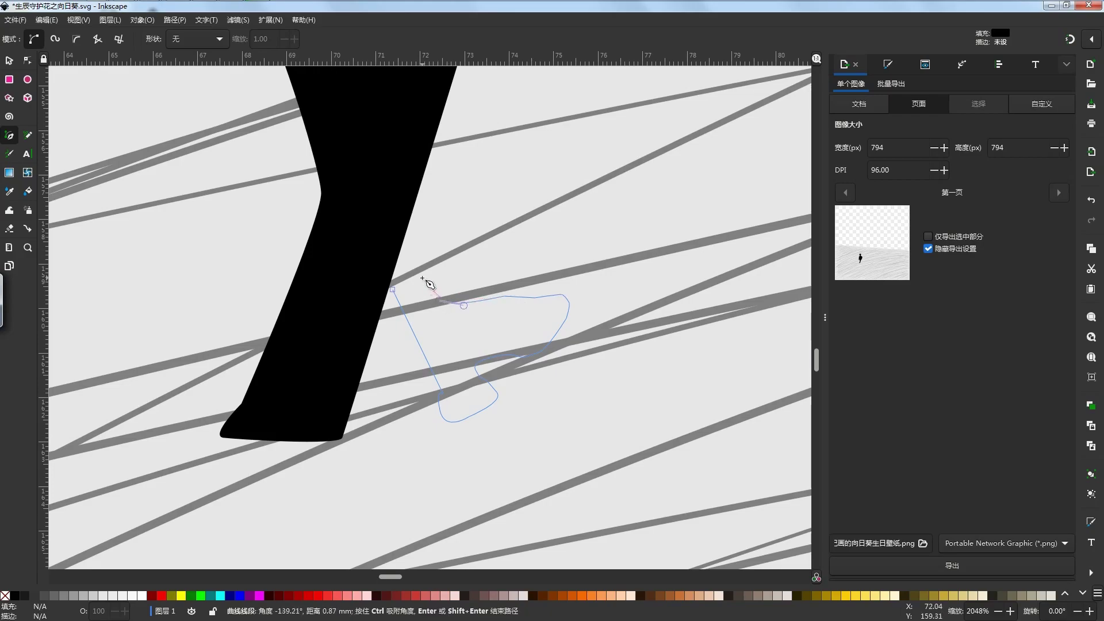
pyautogui.press('BackSpace')
pyautogui.moveTo(470, 300); pyautogui.dragTo(458, 297)
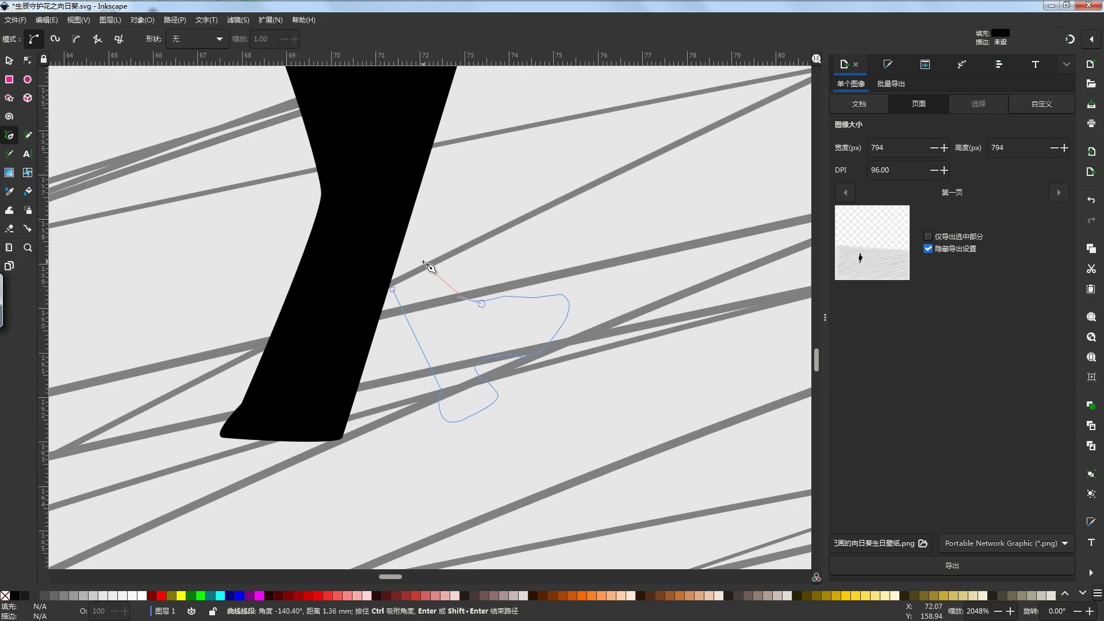
pyautogui.press('BackSpace')
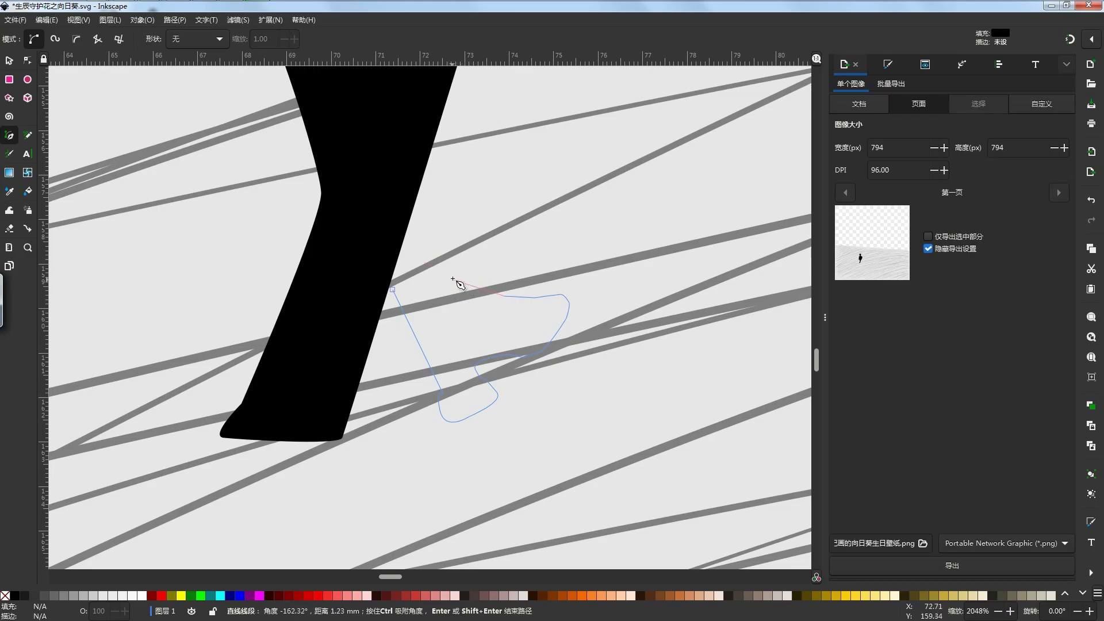
# - Curve the outline up from the instep along the right side of the leg into the first leg, and close the path
pyautogui.moveTo(467, 280); pyautogui.dragTo(461, 264)
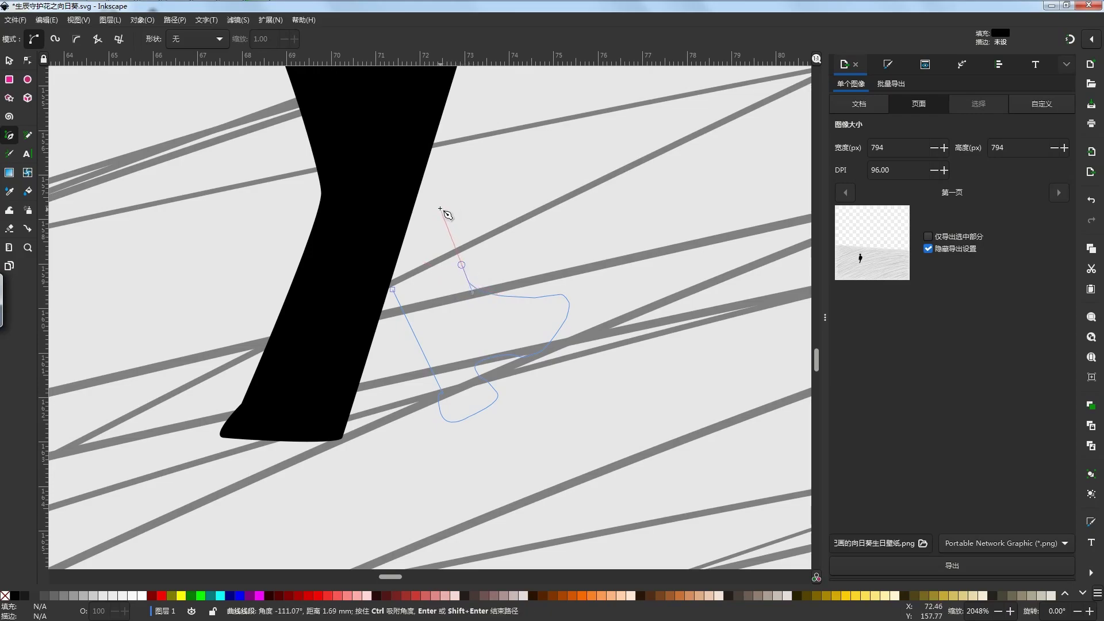
pyautogui.click(431, 182)
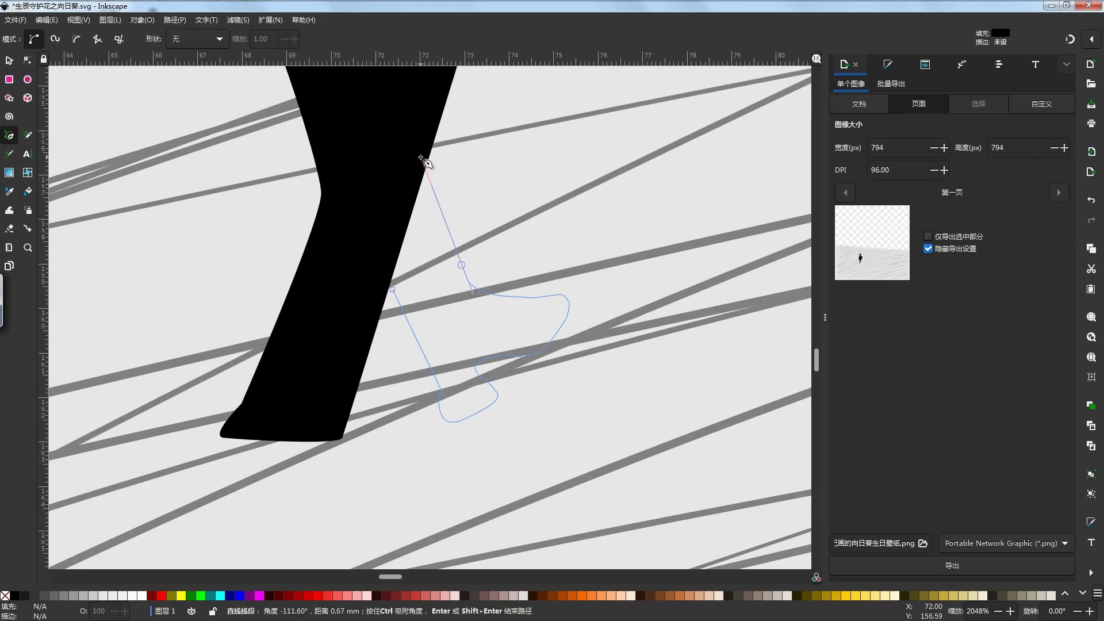
pyautogui.moveTo(452, 239); pyautogui.dragTo(481, 356)
pyautogui.scroll(-5, 468, 339)
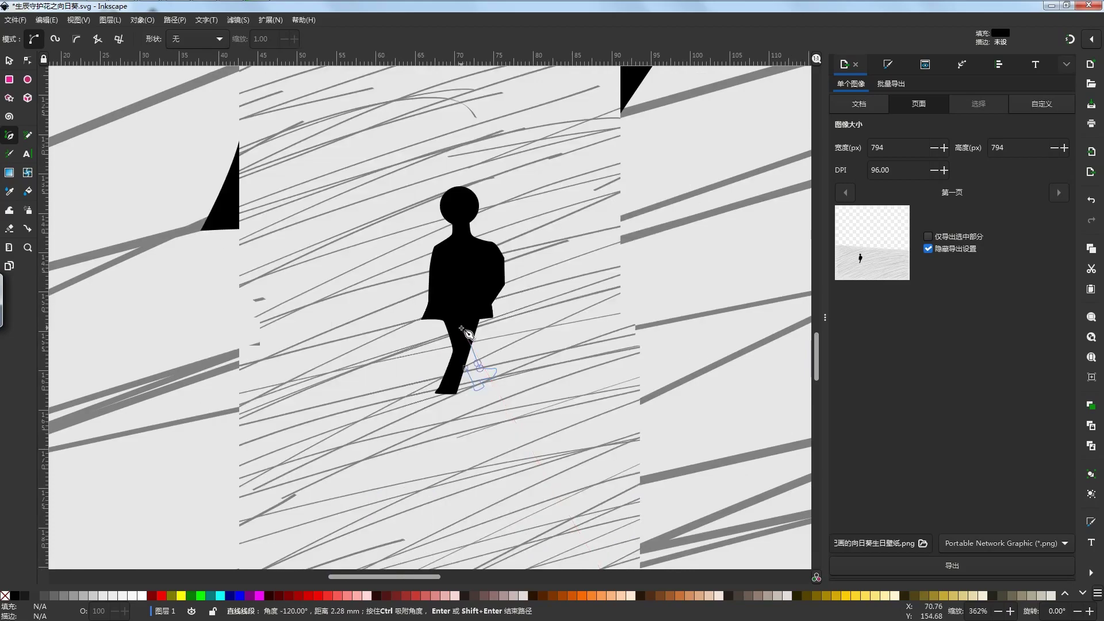
pyautogui.scroll(5, 477, 375)
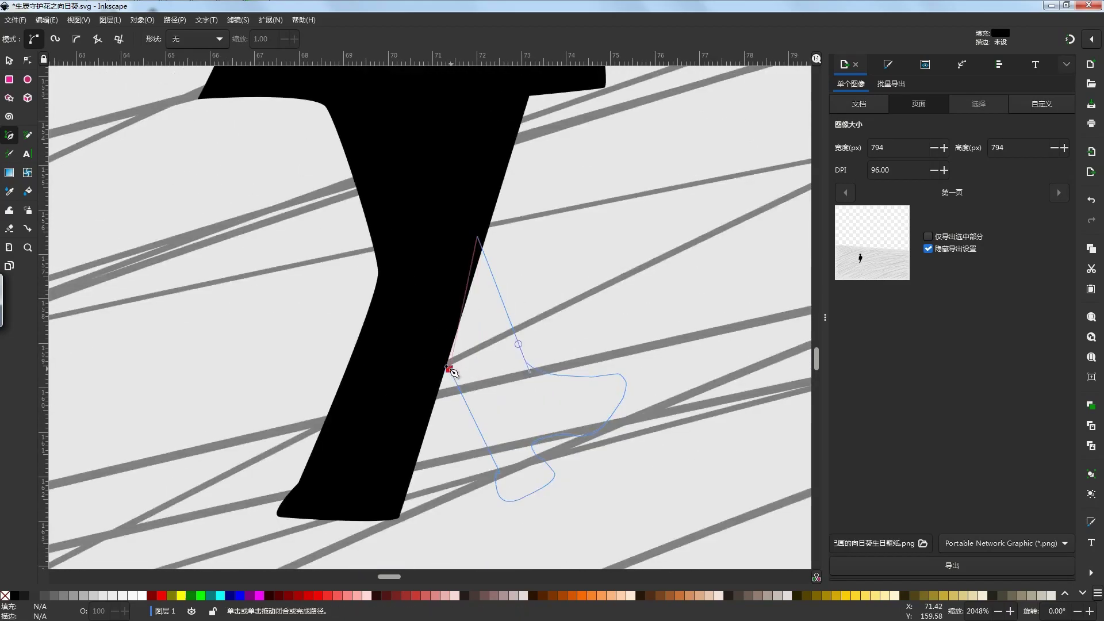
pyautogui.click(451, 370)
# - Examine the two-legged walking figure close up and against the whole page, and deselect the leg shape
pyautogui.scroll(-4, 460, 374)
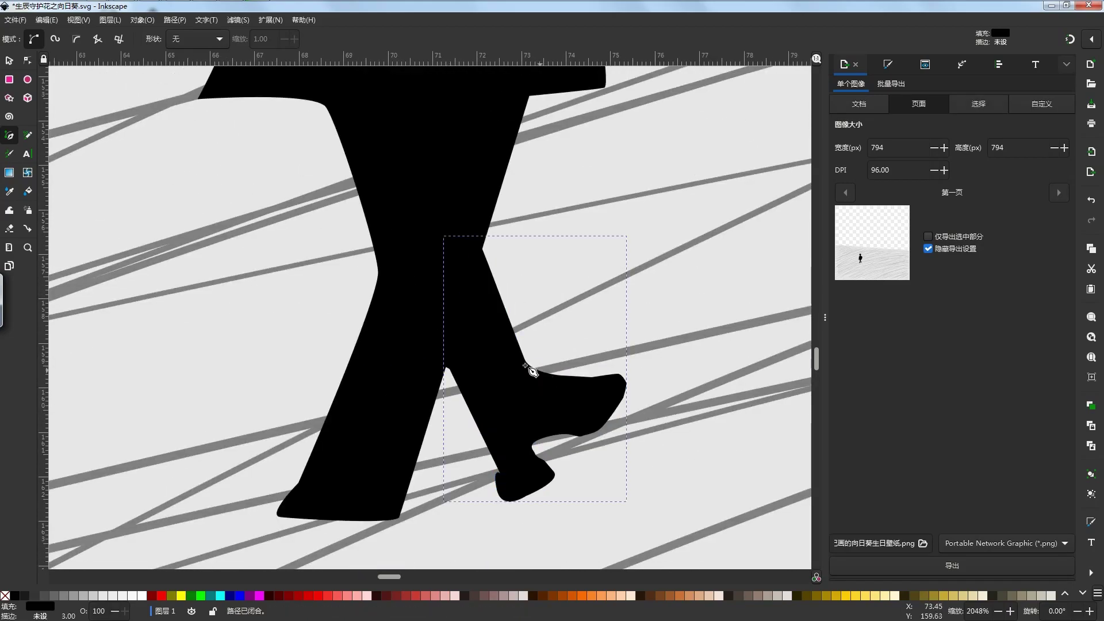
pyautogui.scroll(-4, 606, 328)
pyautogui.scroll(4, 604, 338)
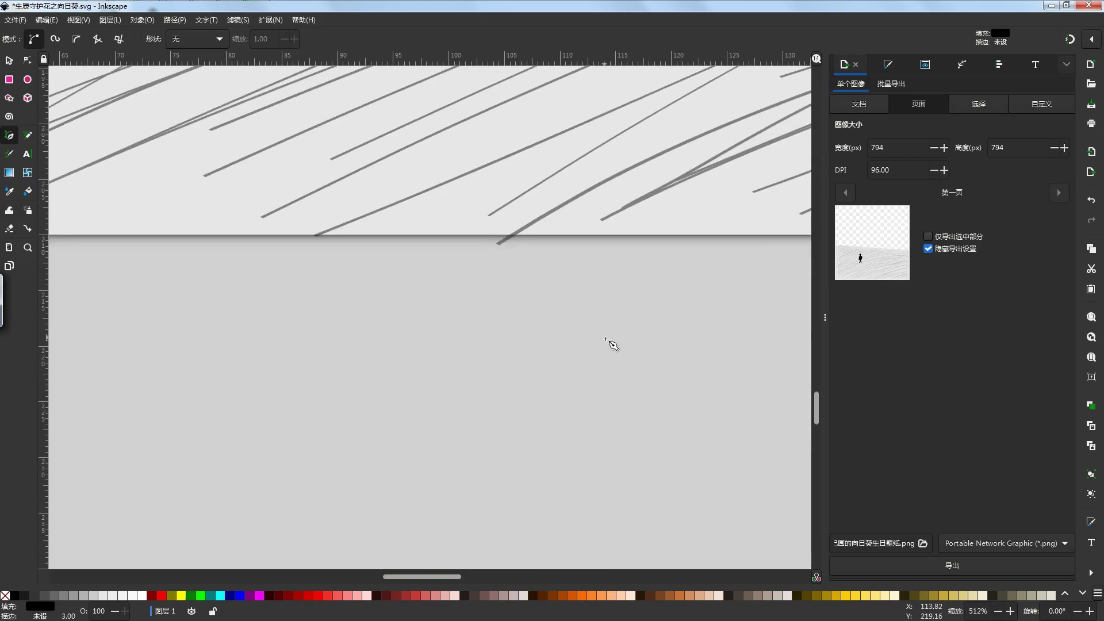
pyautogui.scroll(-6, 551, 336)
pyautogui.moveTo(564, 268); pyautogui.dragTo(520, 358)
pyautogui.scroll(2, 501, 331)
pyautogui.scroll(3, 495, 338)
pyautogui.scroll(2, 512, 332)
pyautogui.scroll(-2, 517, 372)
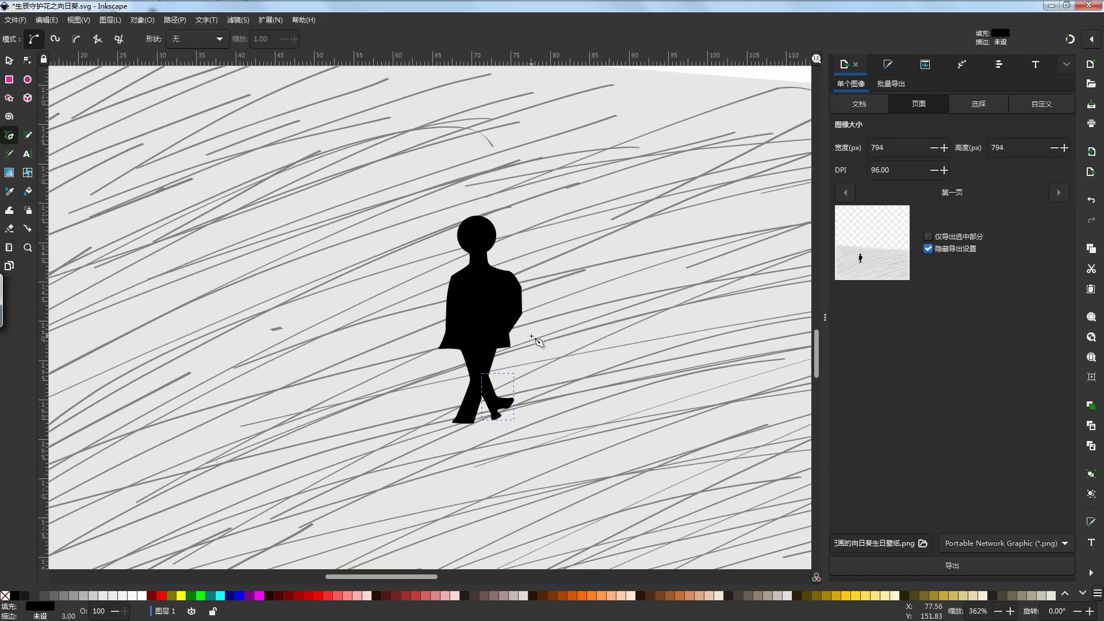
pyautogui.scroll(-5, 528, 397)
pyautogui.press('Escape')
pyautogui.press('s')
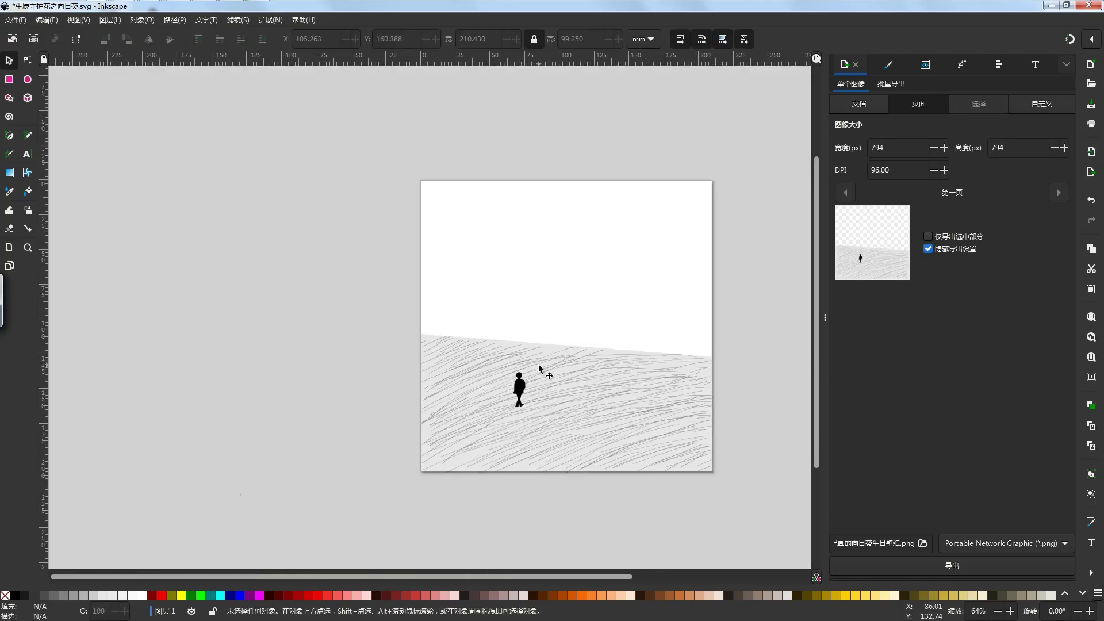
# - Outline the lower edge of a cap across the figure's head, with a pointed brim extending past its right side
pyautogui.click(9, 137)
pyautogui.scroll(5, 520, 383)
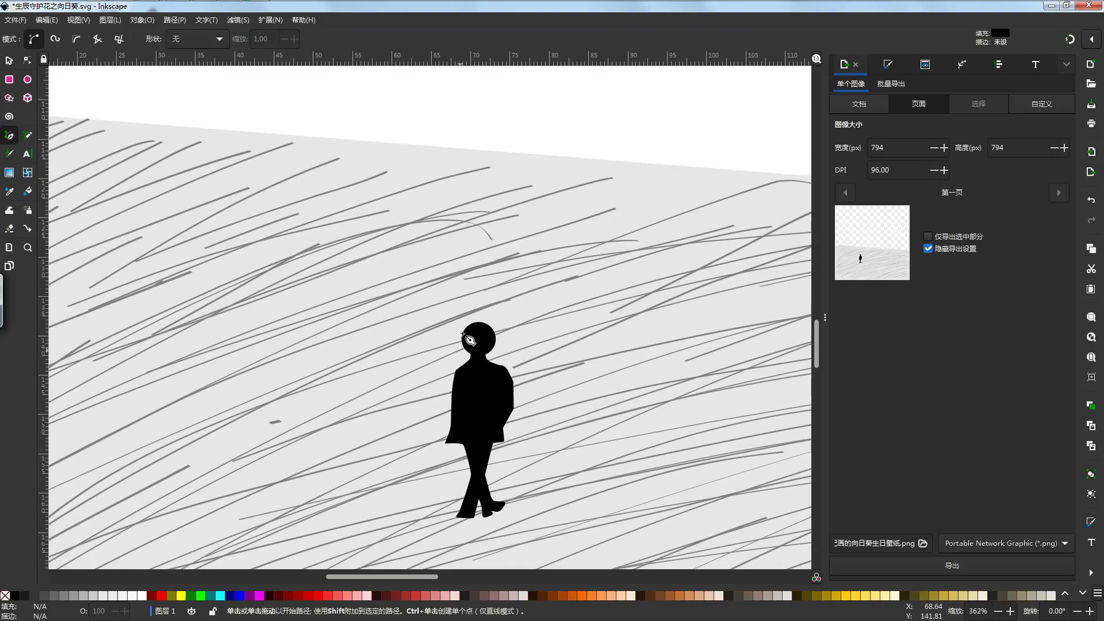
pyautogui.scroll(2, 466, 350)
pyautogui.click(481, 295)
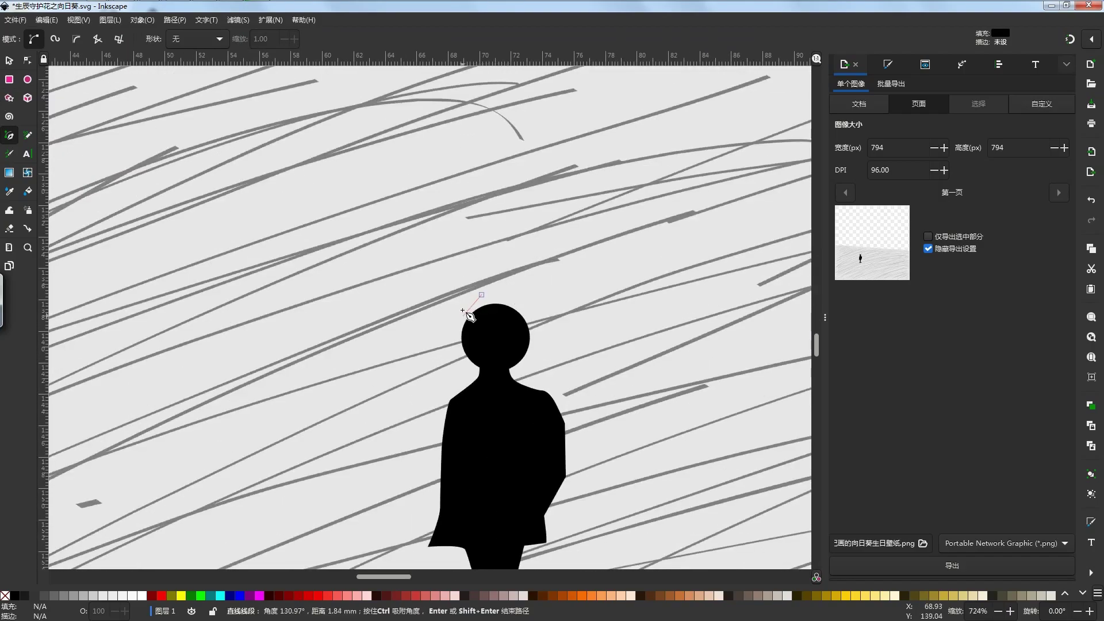
pyautogui.moveTo(461, 318); pyautogui.dragTo(545, 336)
pyautogui.click(540, 332)
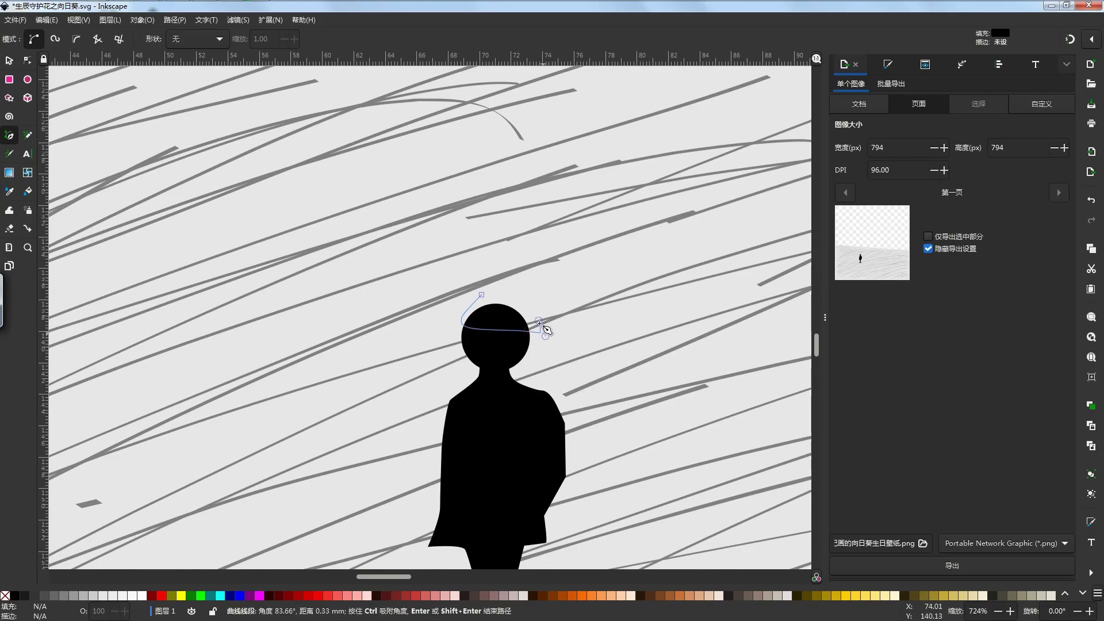
# - Bring the cap's outline up over the top of the head, close the path and deselect the finished cap
pyautogui.click(519, 300)
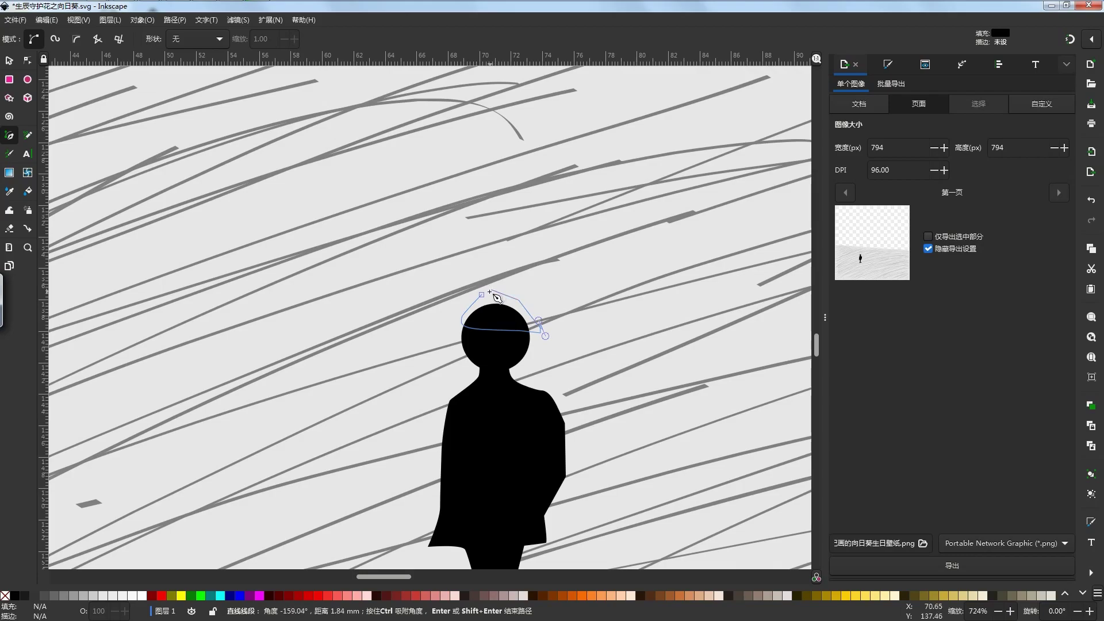
pyautogui.click(482, 294)
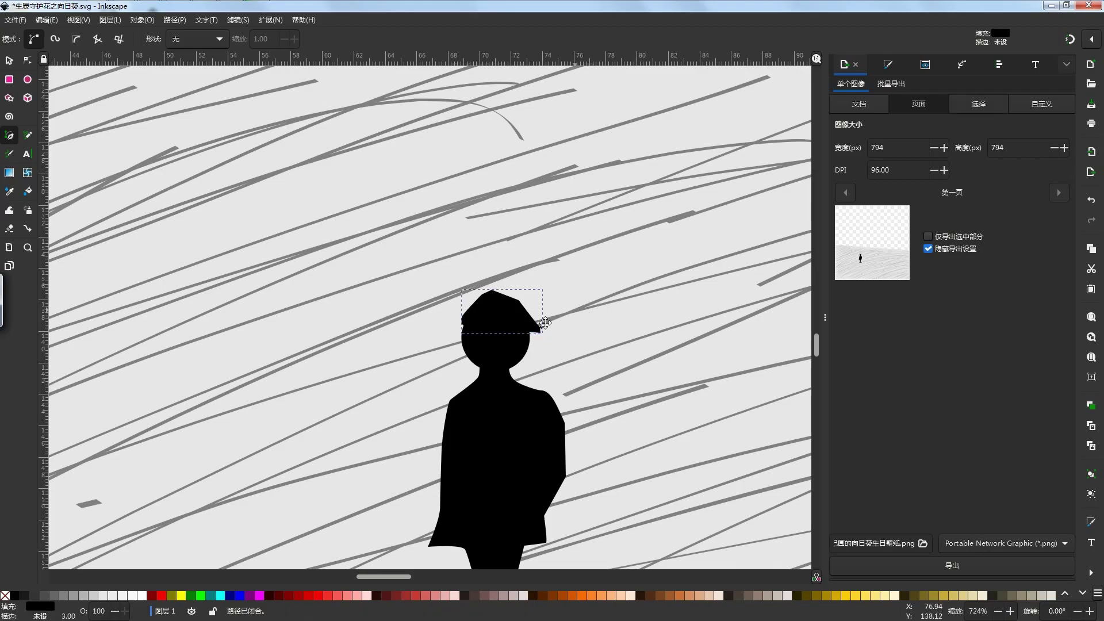
pyautogui.moveTo(593, 313); pyautogui.dragTo(546, 322)
pyautogui.scroll(-2, 551, 295)
pyautogui.press('Escape')
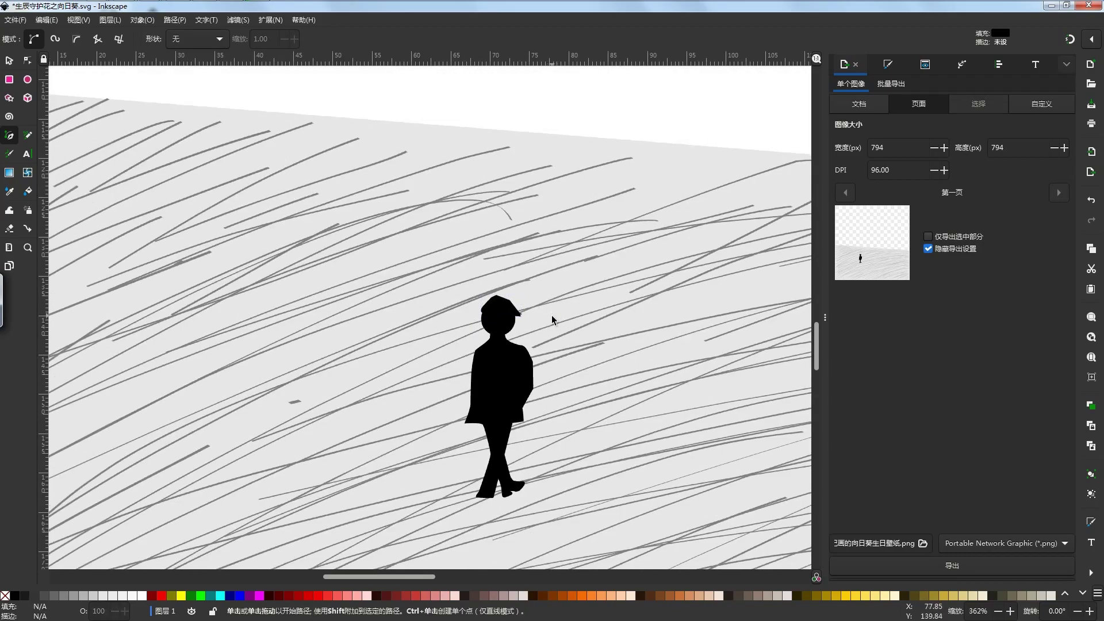
pyautogui.press('s')
pyautogui.scroll(-2, 558, 333)
pyautogui.moveTo(565, 316); pyautogui.dragTo(545, 333)
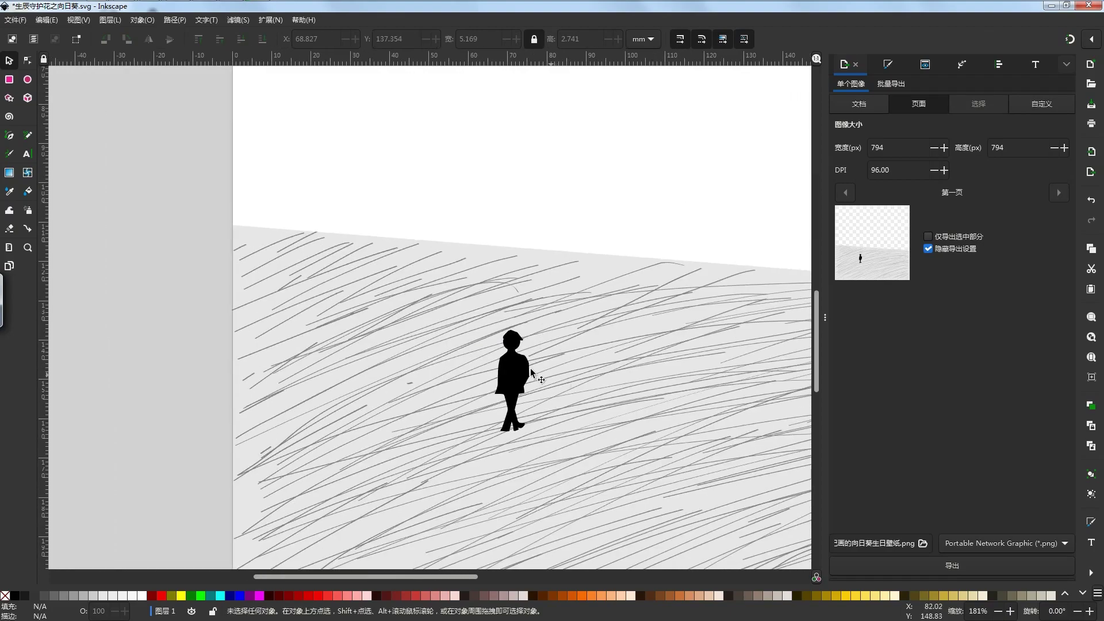
pyautogui.scroll(-1, 532, 402)
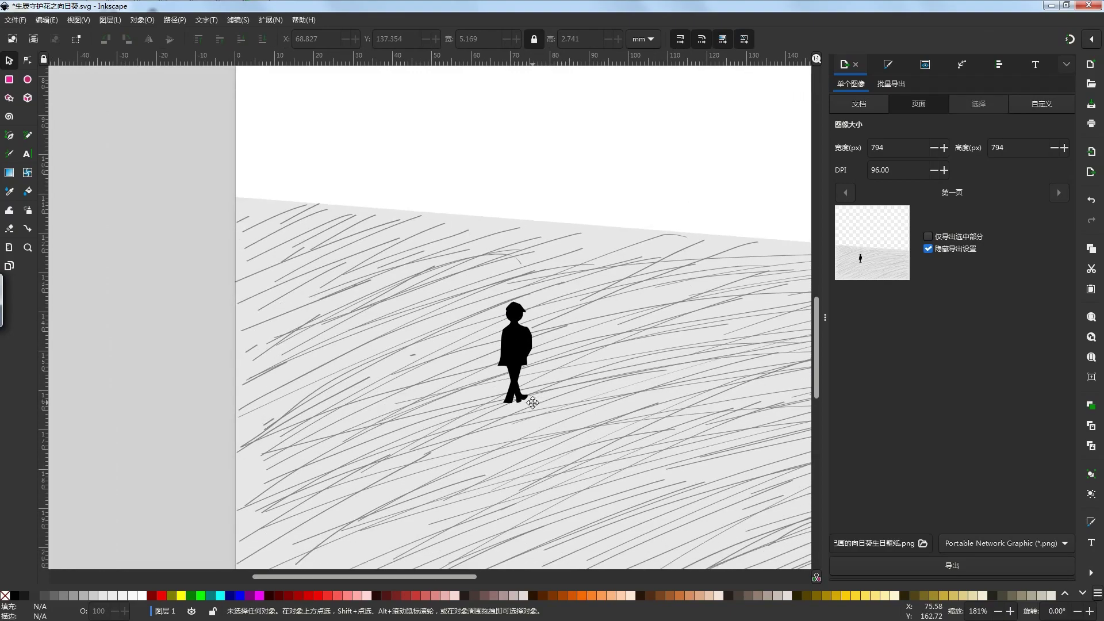
pyautogui.click(9, 135)
pyautogui.scroll(2, 518, 402)
pyautogui.moveTo(518, 381); pyautogui.dragTo(545, 361)
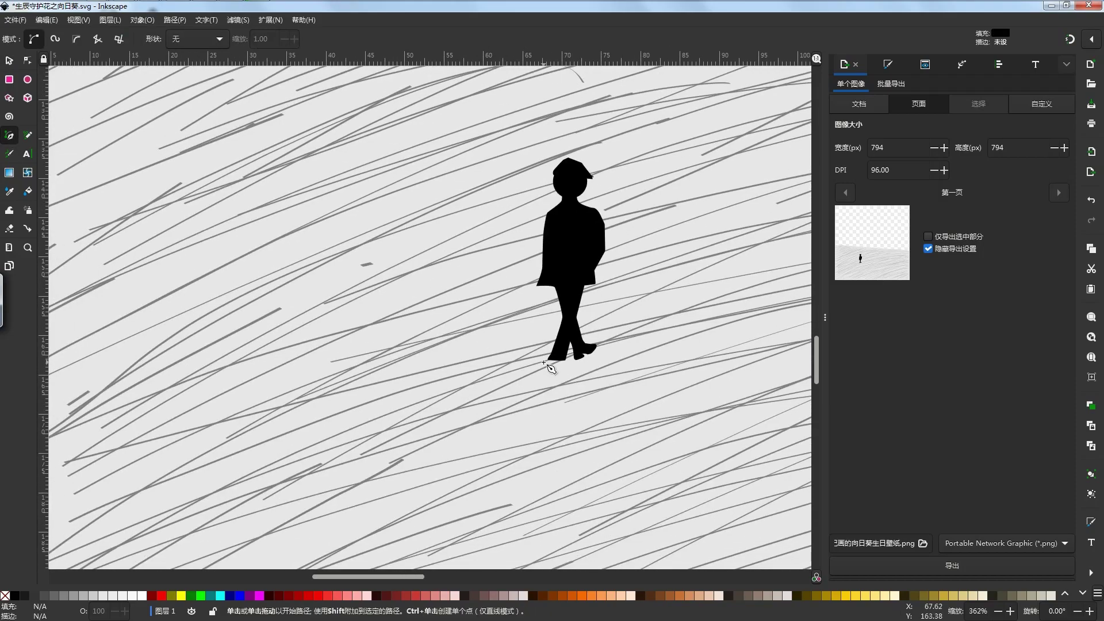
pyautogui.scroll(2, 542, 361)
pyautogui.scroll(-4, 500, 360)
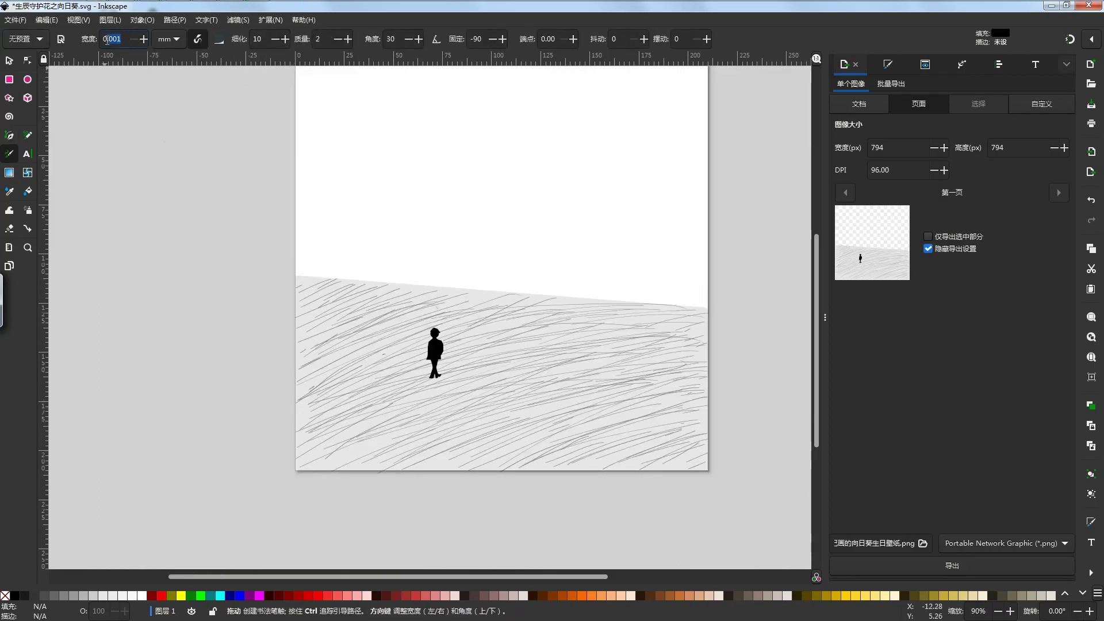
# - Set the calligraphy stroke width to 0.5 mm and draw the first black shadow strokes slanting down-left from the rear foot
pyautogui.write('0.5')
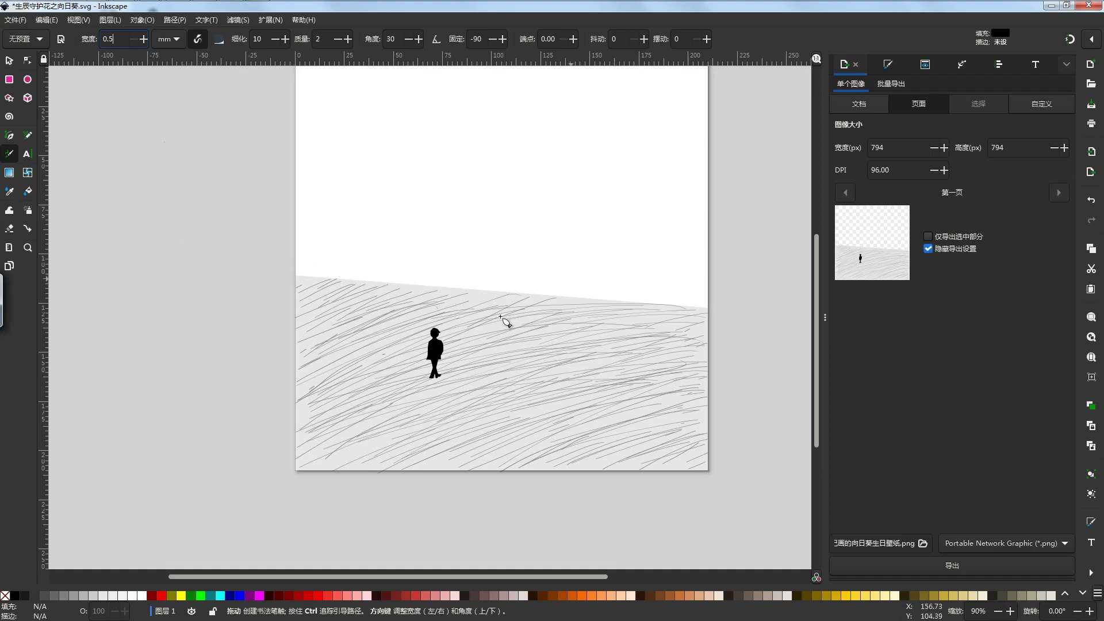
pyautogui.scroll(3, 435, 397)
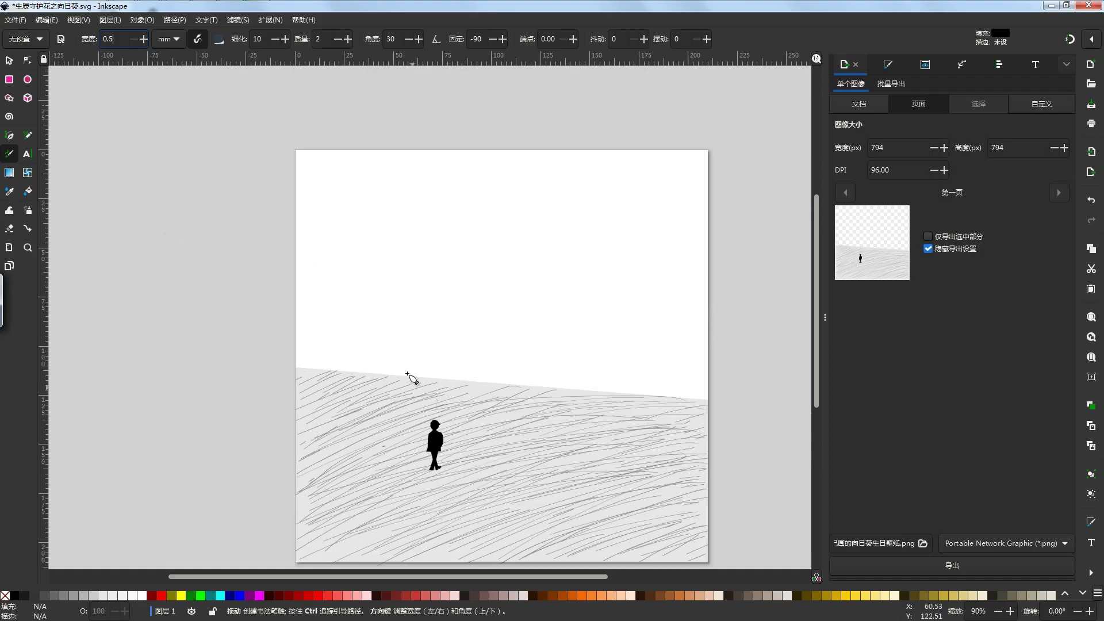
pyautogui.scroll(5, 517, 488)
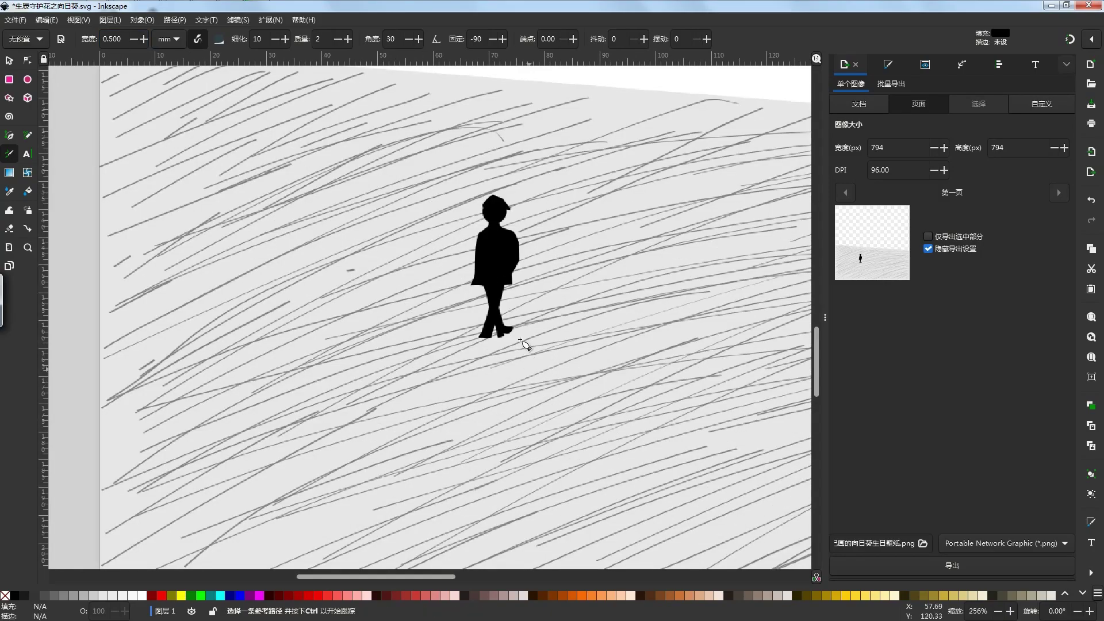
pyautogui.scroll(3, 538, 361)
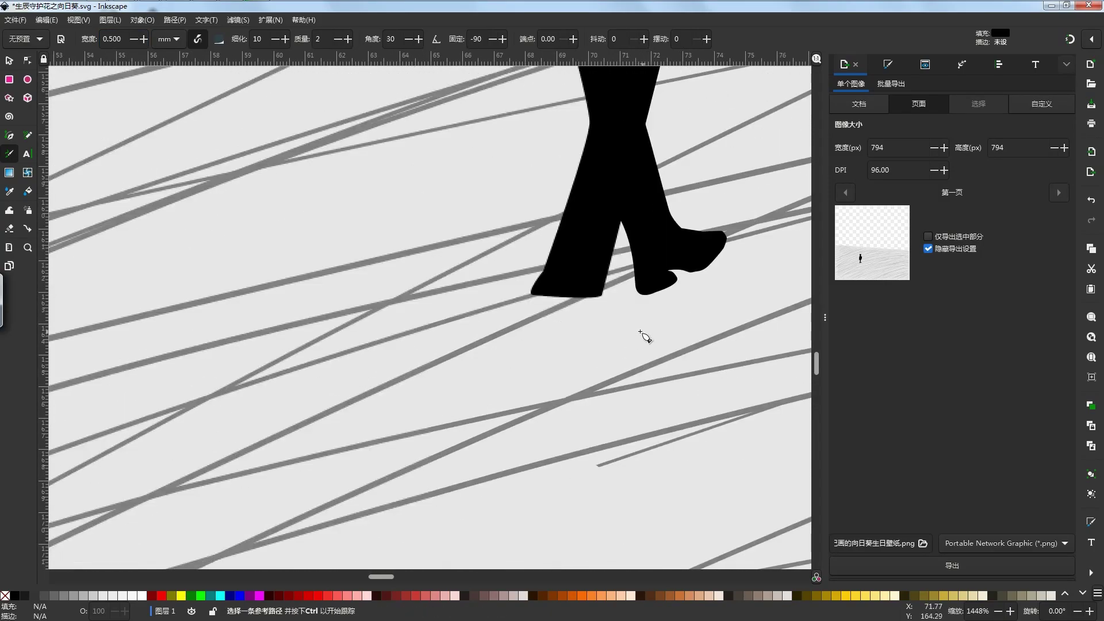
pyautogui.moveTo(553, 303); pyautogui.dragTo(475, 332)
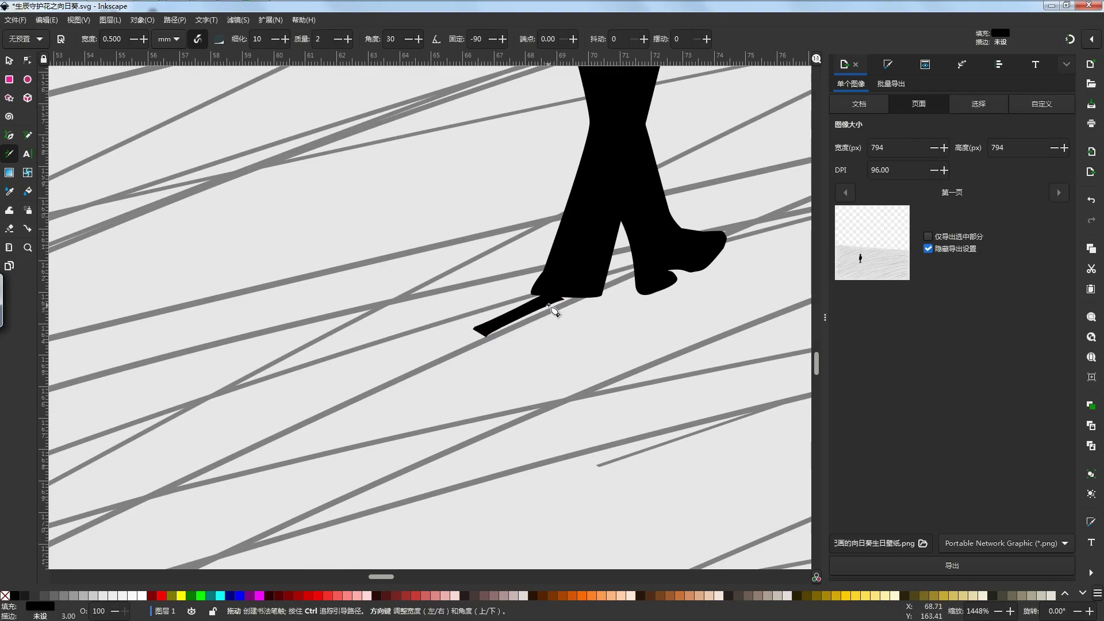
pyautogui.moveTo(567, 300); pyautogui.dragTo(476, 378)
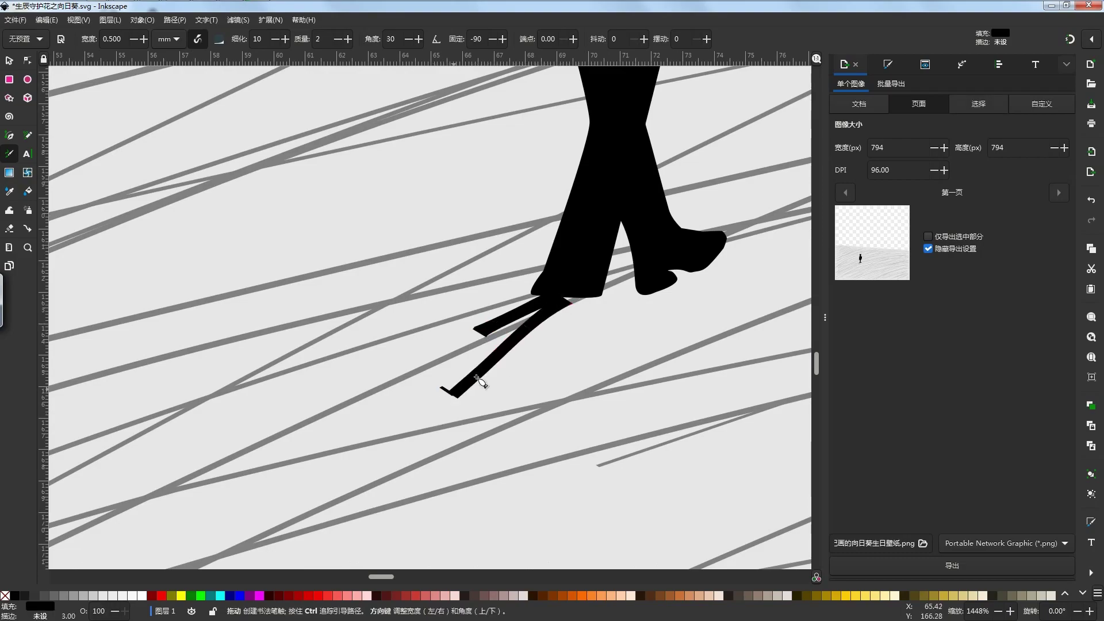
pyautogui.moveTo(563, 309); pyautogui.dragTo(510, 366)
pyautogui.moveTo(591, 296); pyautogui.dragTo(517, 373)
# - Add shadow strokes beneath the front foot, including one long stroke slanting down-left across the ground
pyautogui.keyDown('ctrl'); pyautogui.scroll(-8, 569, 331); pyautogui.keyUp('ctrl')
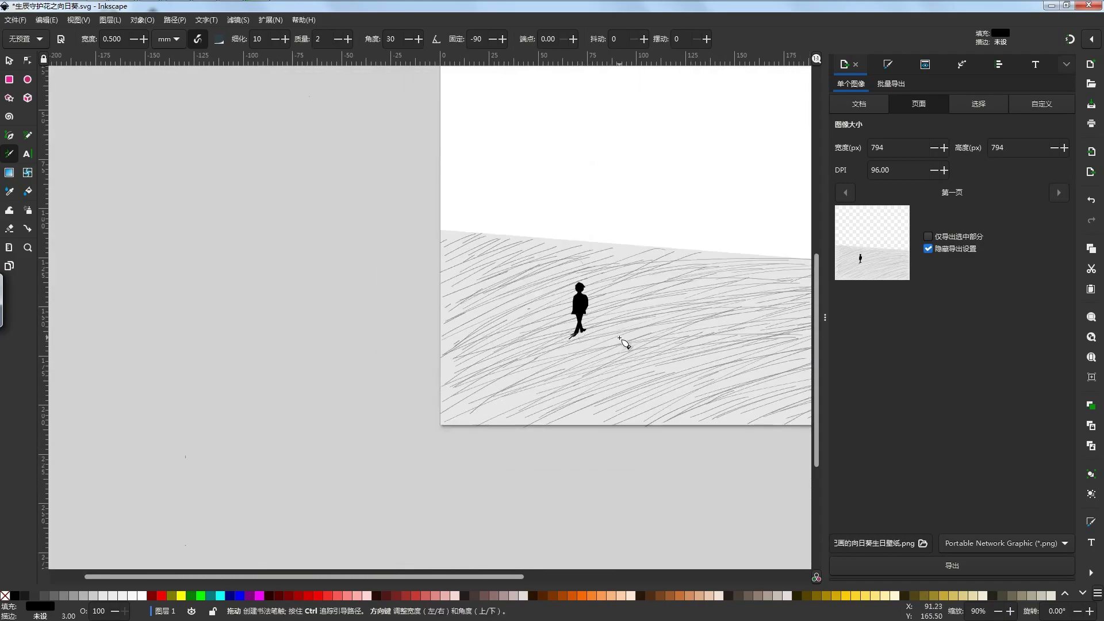
pyautogui.keyDown('ctrl'); pyautogui.scroll(6, 581, 345); pyautogui.keyUp('ctrl')
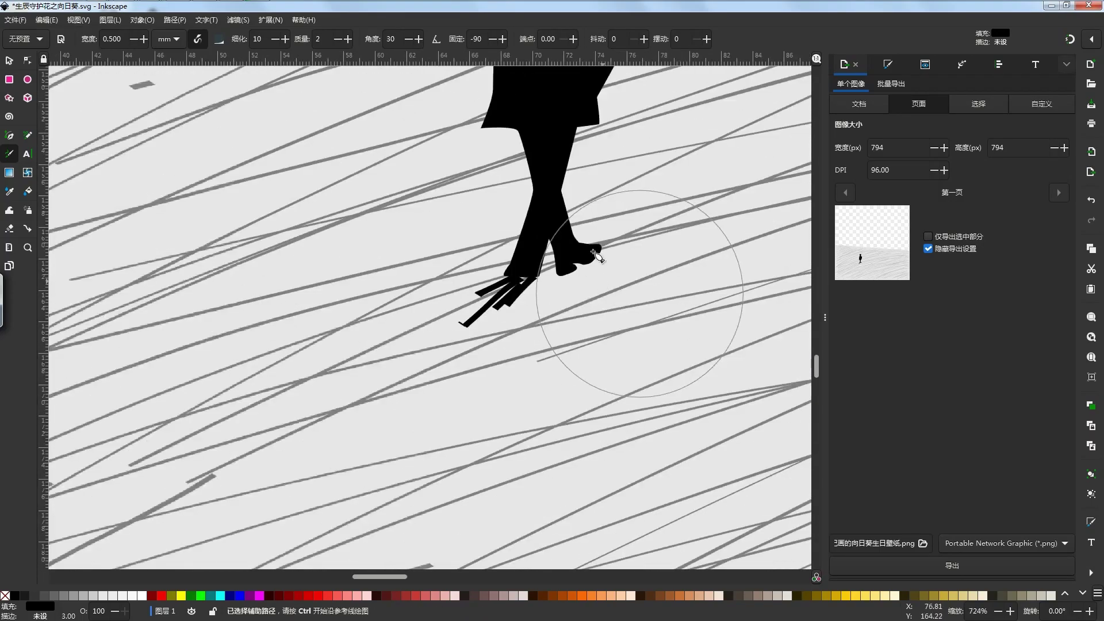
pyautogui.moveTo(555, 270)
pyautogui.mouseDown()
pyautogui.moveTo(383, 386)
pyautogui.moveTo(522, 295)
pyautogui.mouseUp()
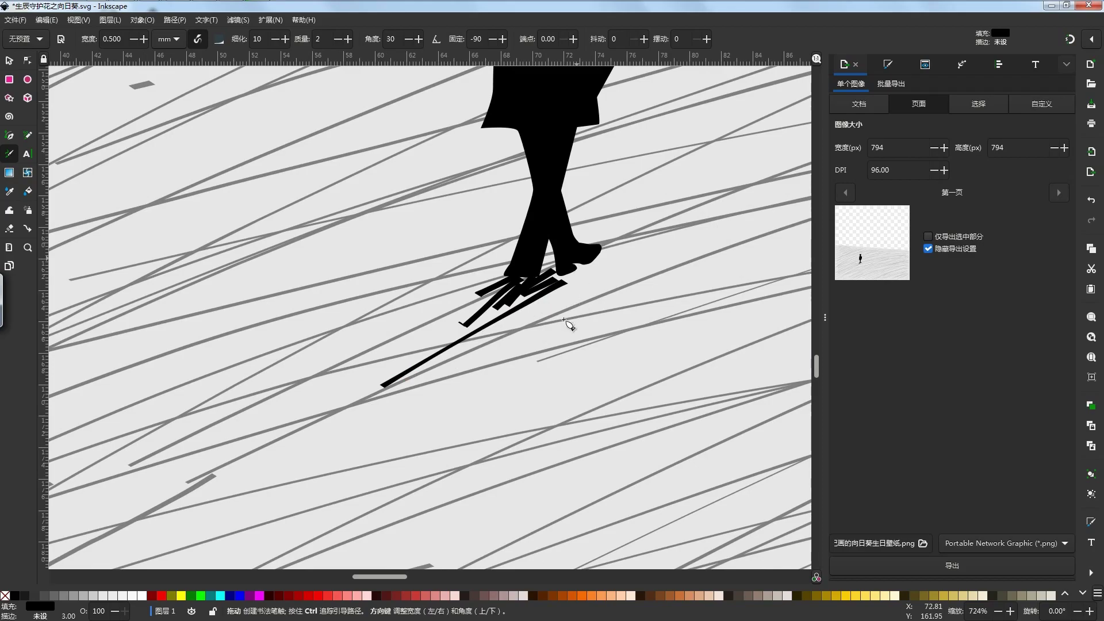
# - Thicken the shadow's upper edge with longer overlapping strokes running down-left from the rear foot
pyautogui.keyDown('ctrl'); pyautogui.scroll(-5, 569, 325); pyautogui.keyUp('ctrl')
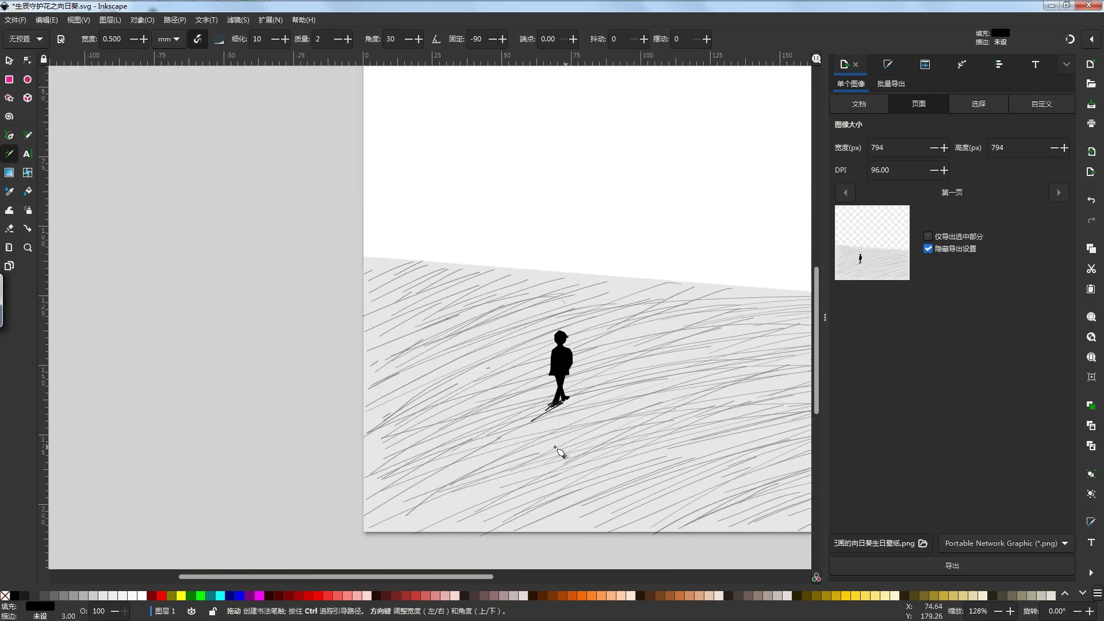
pyautogui.scroll(6, 557, 397)
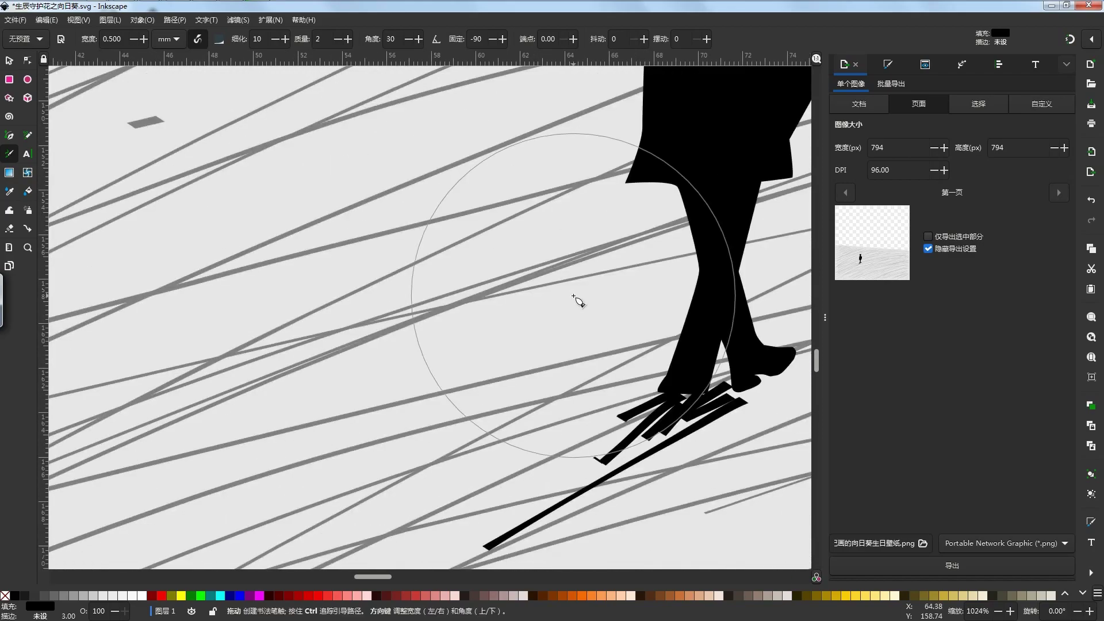
pyautogui.moveTo(649, 412); pyautogui.dragTo(513, 479)
pyautogui.moveTo(655, 411); pyautogui.dragTo(630, 424)
pyautogui.moveTo(669, 405)
pyautogui.mouseDown()
pyautogui.moveTo(511, 499)
pyautogui.moveTo(522, 505)
pyautogui.moveTo(695, 398)
pyautogui.moveTo(480, 499)
pyautogui.mouseUp()
pyautogui.moveTo(640, 409); pyautogui.dragTo(545, 459)
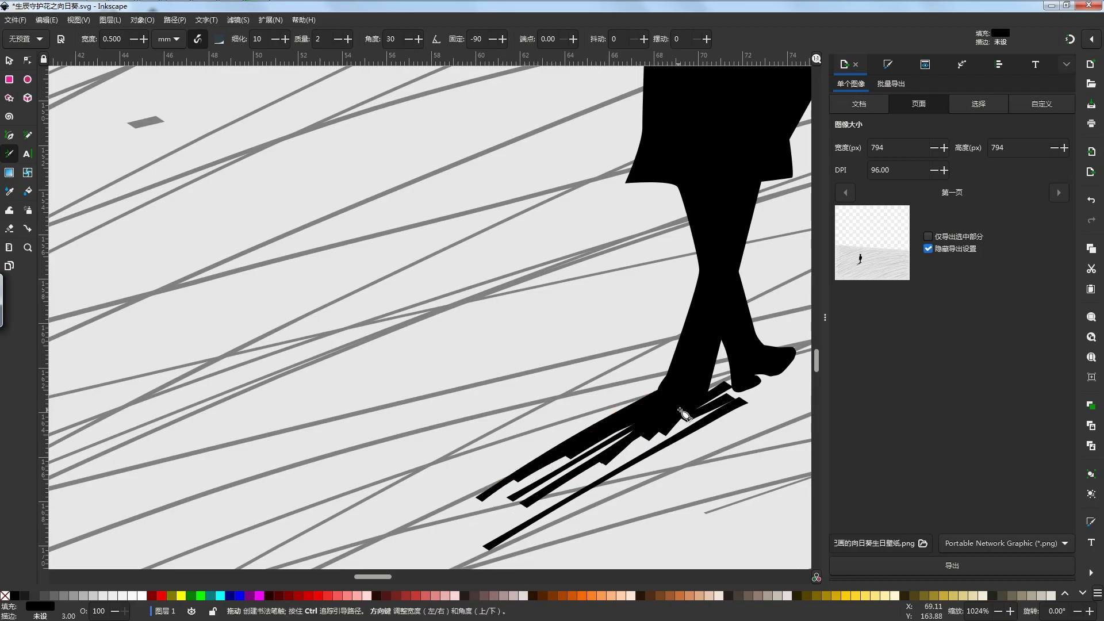
# - Fill the gaps in the shadow's lower part with strokes drawn up towards the feet
pyautogui.scroll(-7, 496, 399)
pyautogui.moveTo(582, 415); pyautogui.dragTo(595, 416)
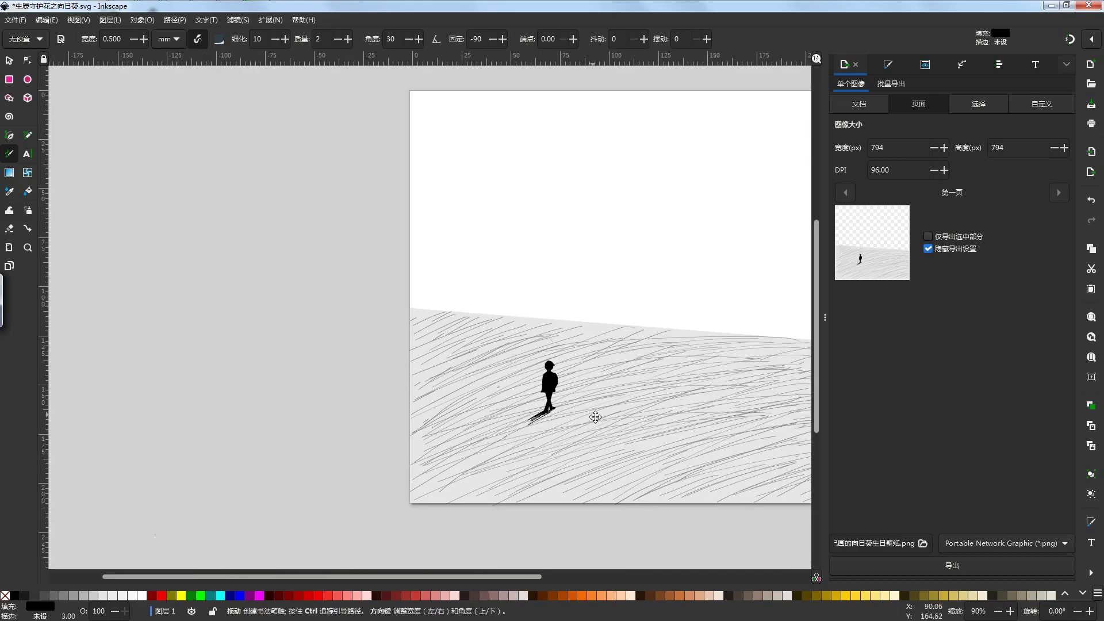
pyautogui.scroll(5, 546, 414)
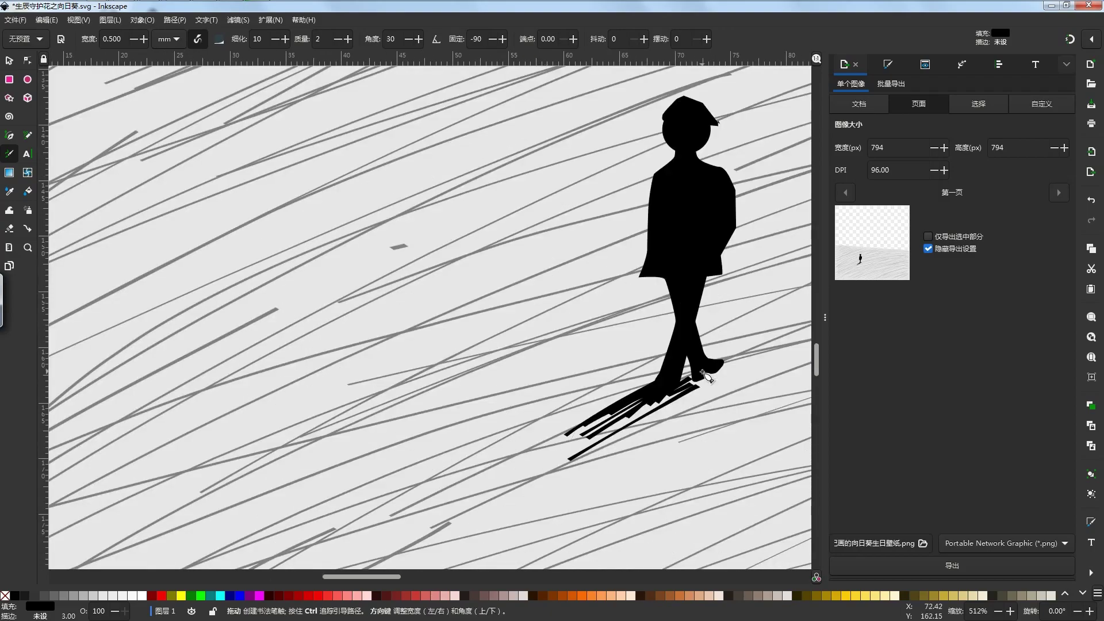
pyautogui.moveTo(570, 456); pyautogui.dragTo(662, 399)
pyautogui.moveTo(594, 438); pyautogui.dragTo(661, 401)
pyautogui.moveTo(631, 443); pyautogui.dragTo(668, 399)
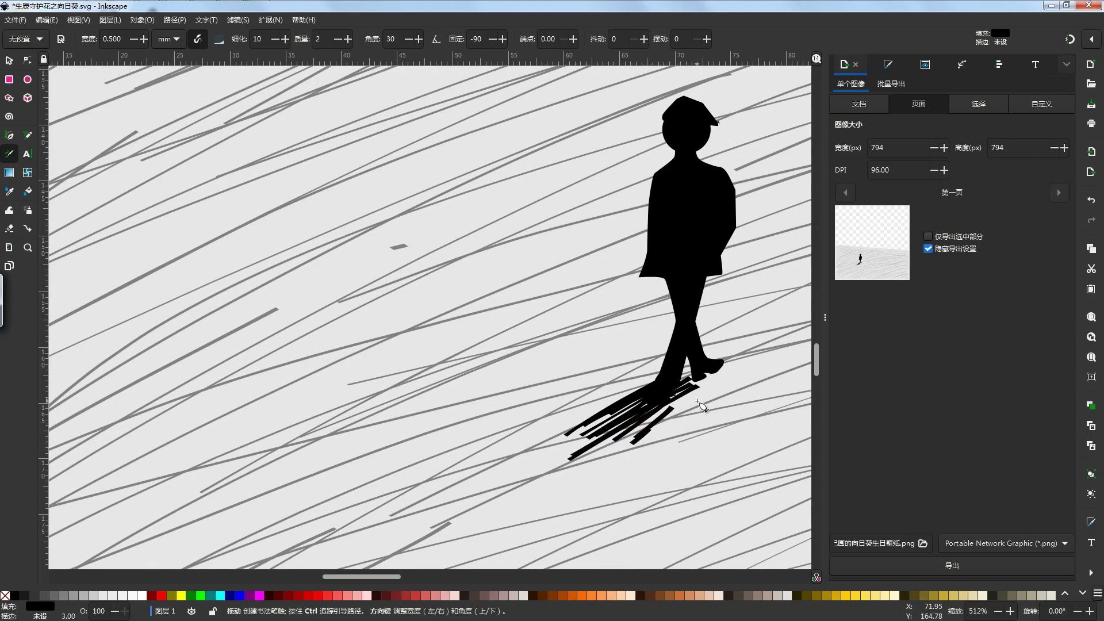
# - Lengthen and darken the shadow with dense tapering strokes reaching farther down-left over the hatched ground
pyautogui.scroll(-5, 457, 406)
pyautogui.scroll(-2, 451, 401)
pyautogui.moveTo(519, 379); pyautogui.dragTo(569, 384)
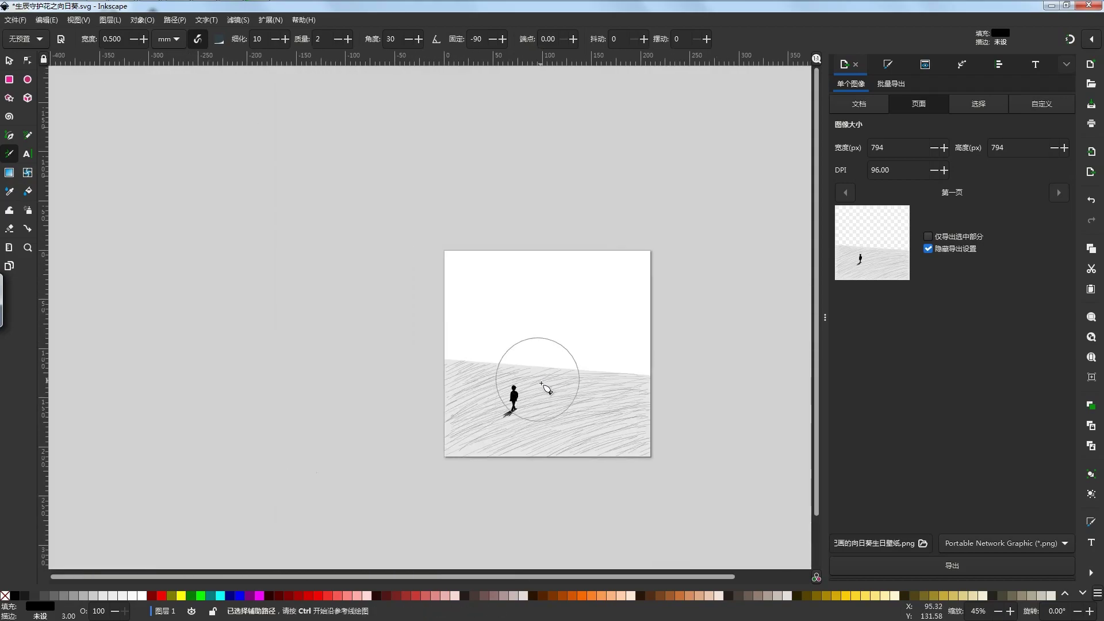
pyautogui.scroll(4, 465, 447)
pyautogui.scroll(3, 488, 410)
pyautogui.moveTo(655, 223); pyautogui.dragTo(519, 566)
pyautogui.moveTo(602, 312); pyautogui.dragTo(392, 116)
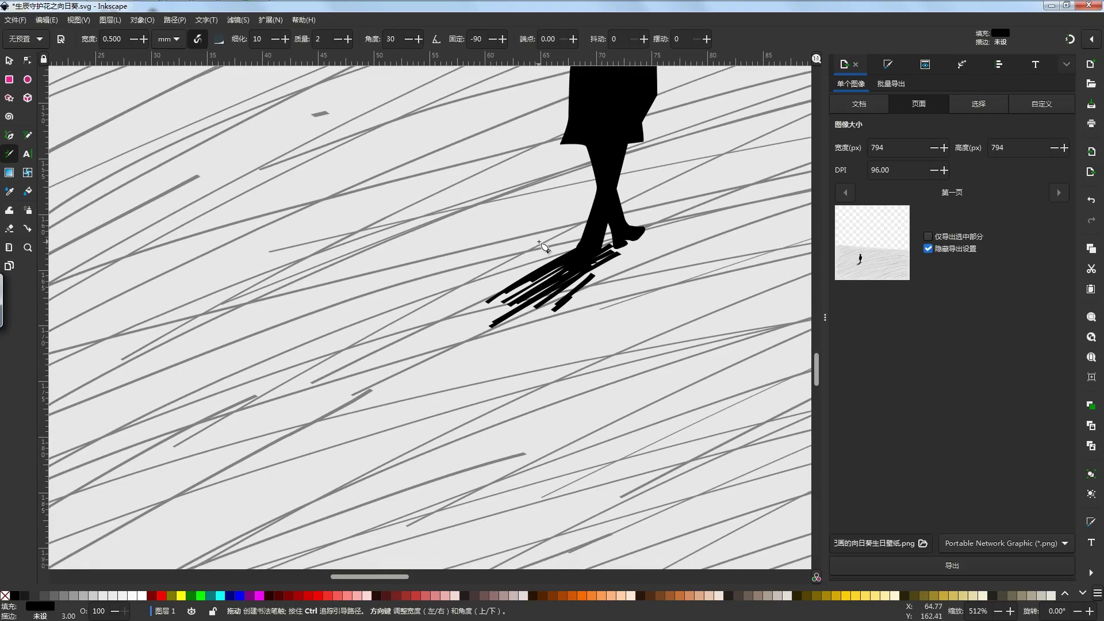
pyautogui.moveTo(591, 280)
pyautogui.mouseDown()
pyautogui.moveTo(433, 362)
pyautogui.moveTo(574, 285)
pyautogui.moveTo(463, 366)
pyautogui.moveTo(579, 280)
pyautogui.moveTo(509, 339)
pyautogui.moveTo(580, 275)
pyautogui.moveTo(369, 428)
pyautogui.moveTo(554, 297)
pyautogui.moveTo(502, 308)
pyautogui.moveTo(364, 392)
pyautogui.moveTo(548, 280)
pyautogui.moveTo(462, 323)
pyautogui.moveTo(416, 357)
pyautogui.moveTo(567, 275)
pyautogui.moveTo(452, 335)
pyautogui.mouseUp()
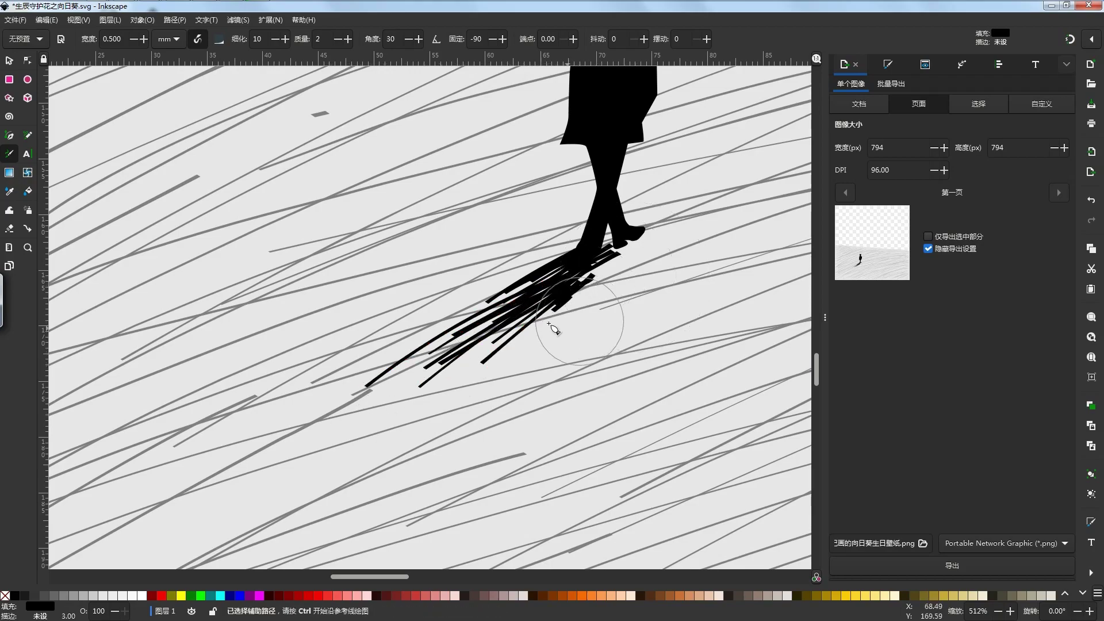
# - Draw a small brown rectangle with its corner at the page's upper-left corner
pyautogui.scroll(-6, 554, 327)
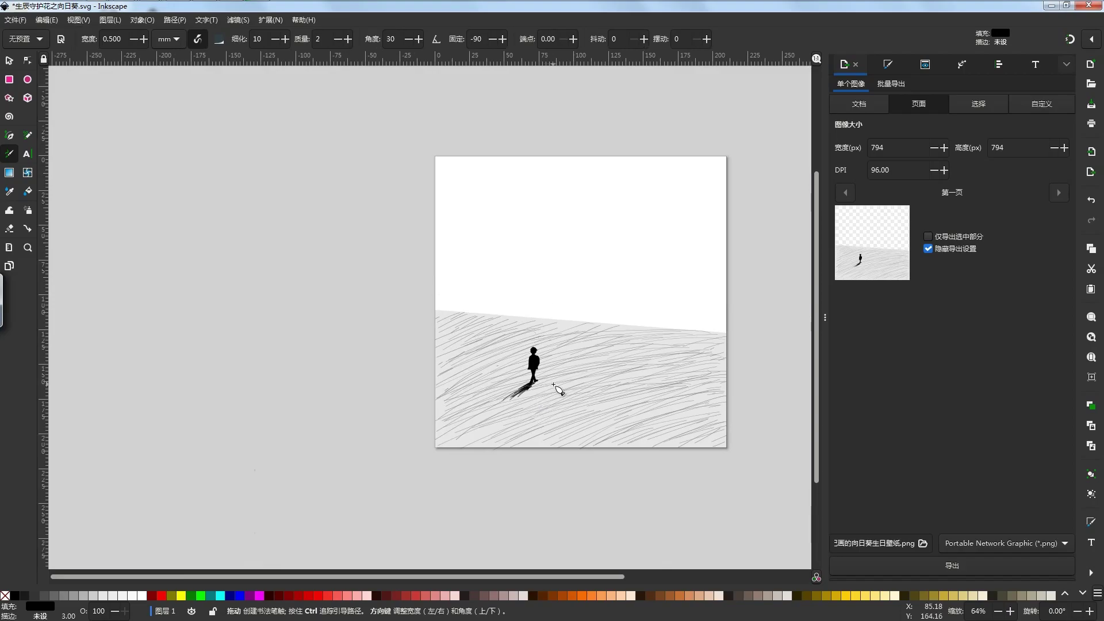
pyautogui.scroll(3, 511, 402)
pyautogui.scroll(-3, 522, 397)
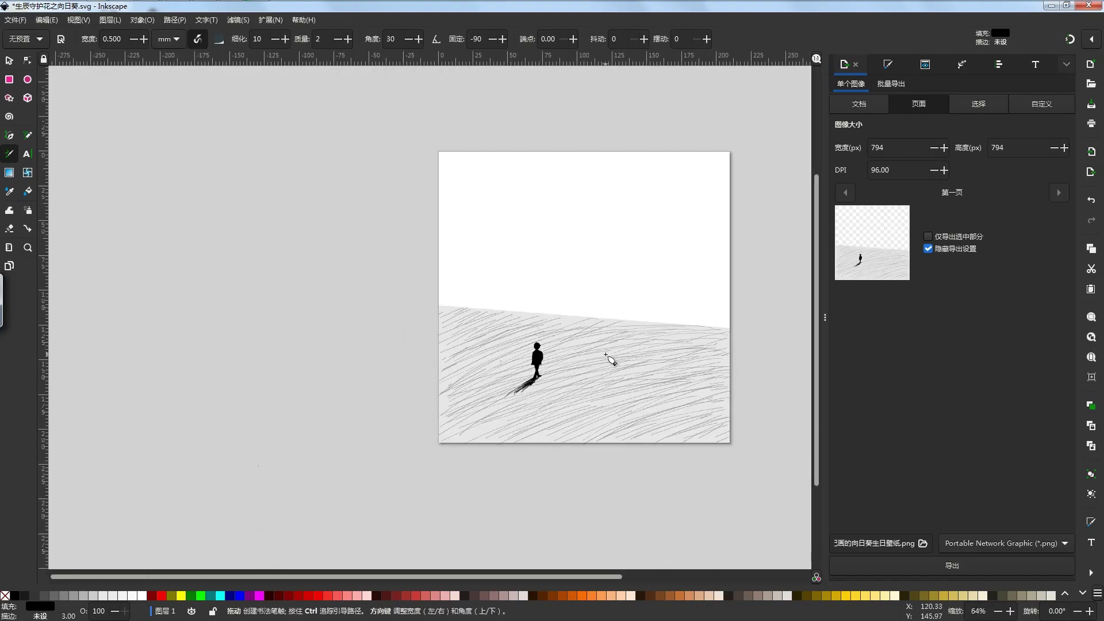
pyautogui.moveTo(600, 363); pyautogui.dragTo(585, 385)
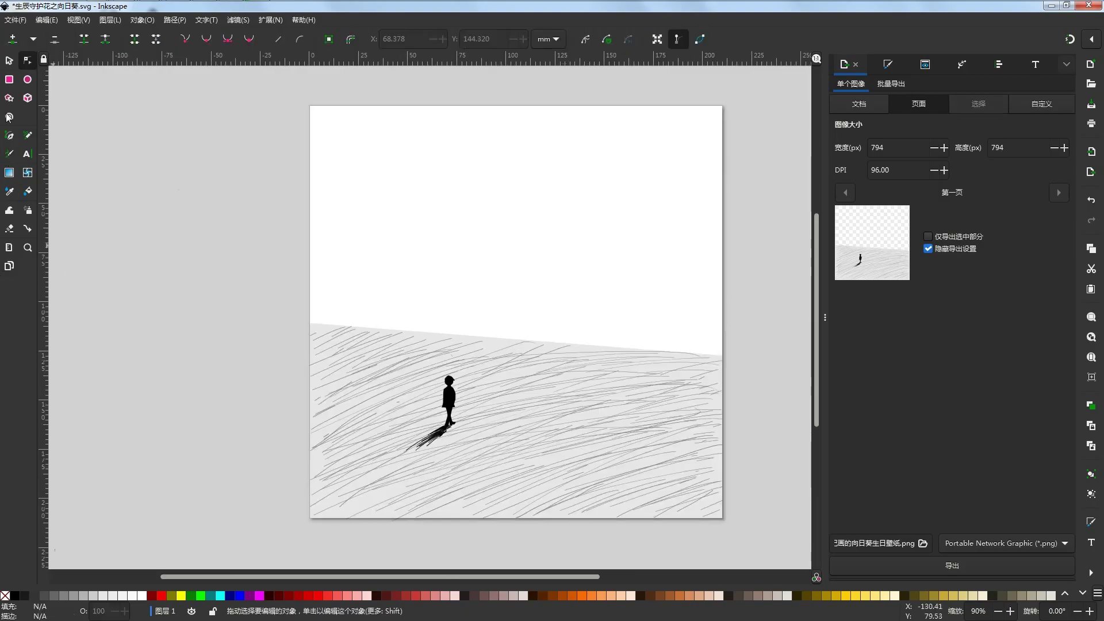
pyautogui.click(7, 81)
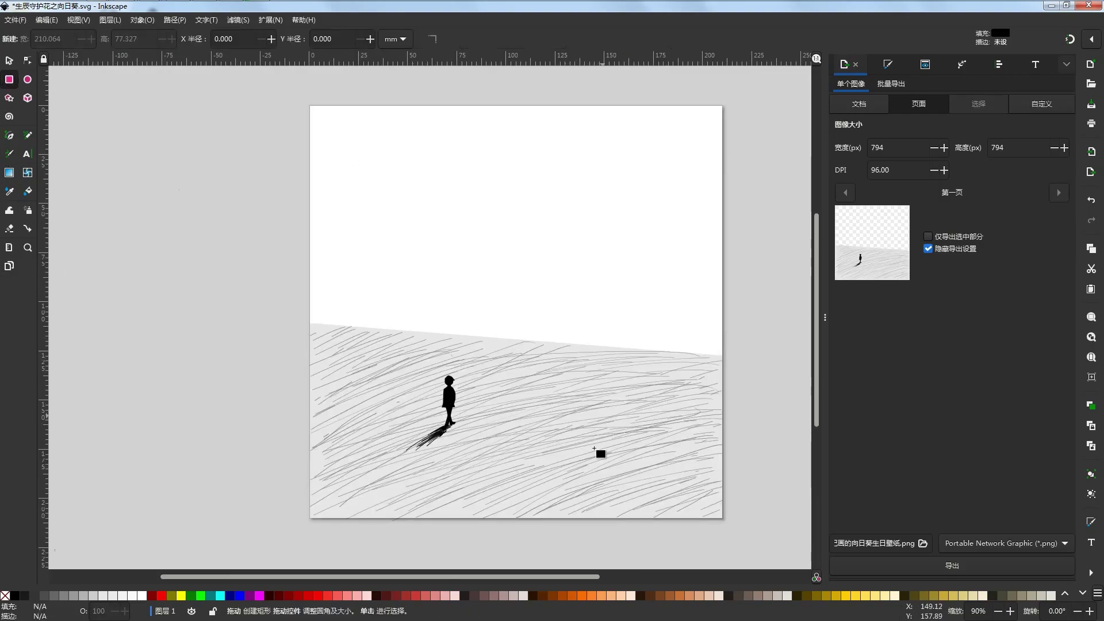
pyautogui.click(748, 595)
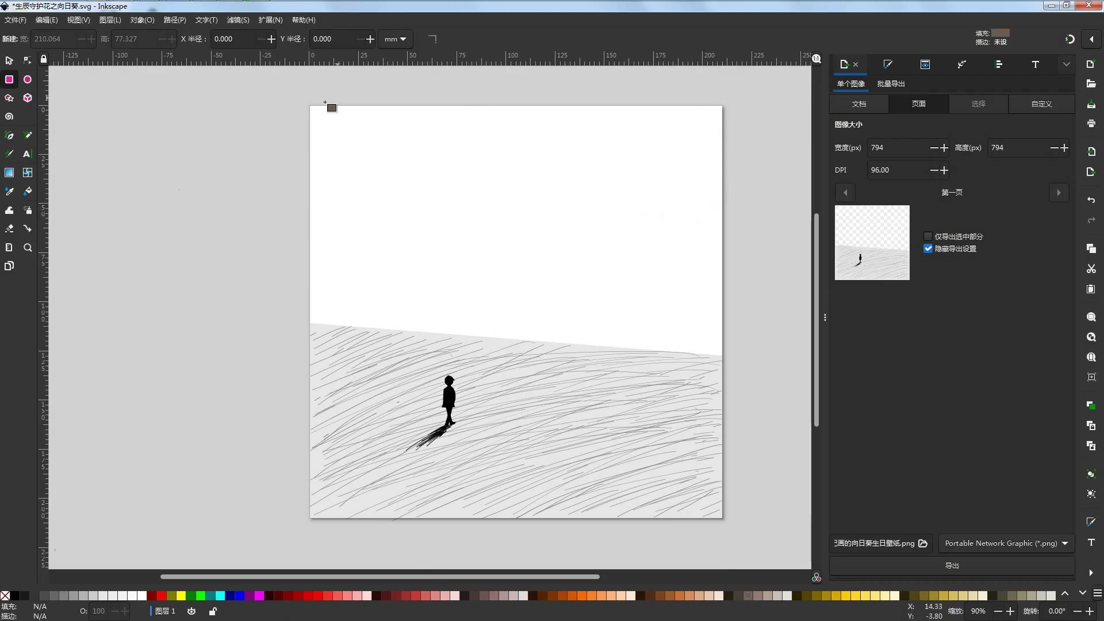
pyautogui.scroll(5, 317, 106)
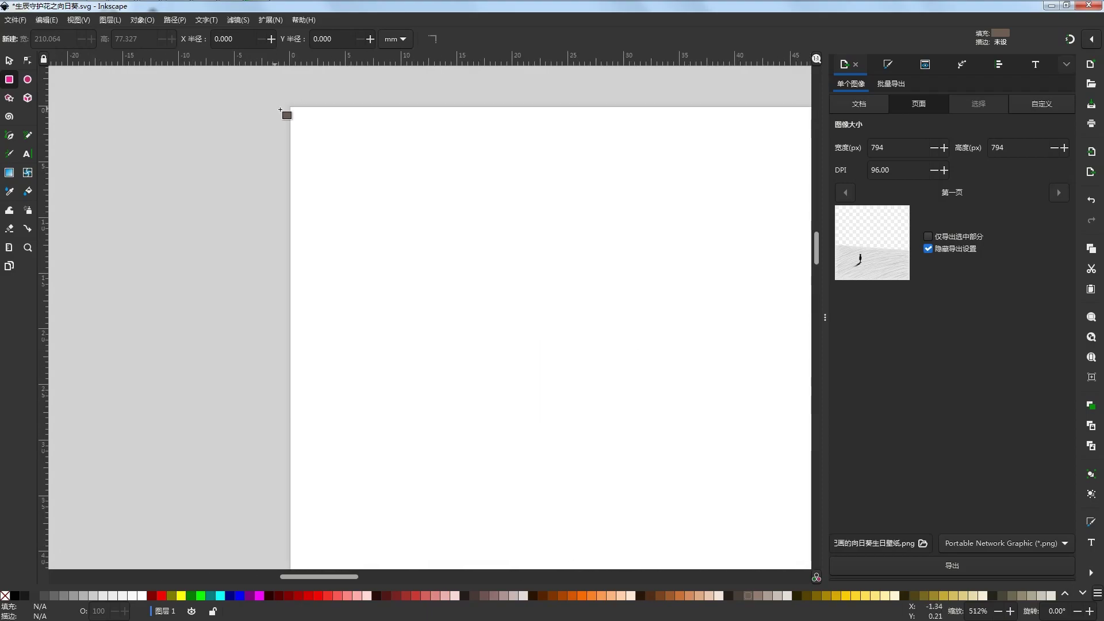
pyautogui.moveTo(291, 107)
pyautogui.mouseDown()
pyautogui.moveTo(357, 191)
pyautogui.moveTo(341, 189)
pyautogui.mouseUp()
pyautogui.scroll(-4, 314, 201)
pyautogui.moveTo(375, 264); pyautogui.dragTo(378, 271)
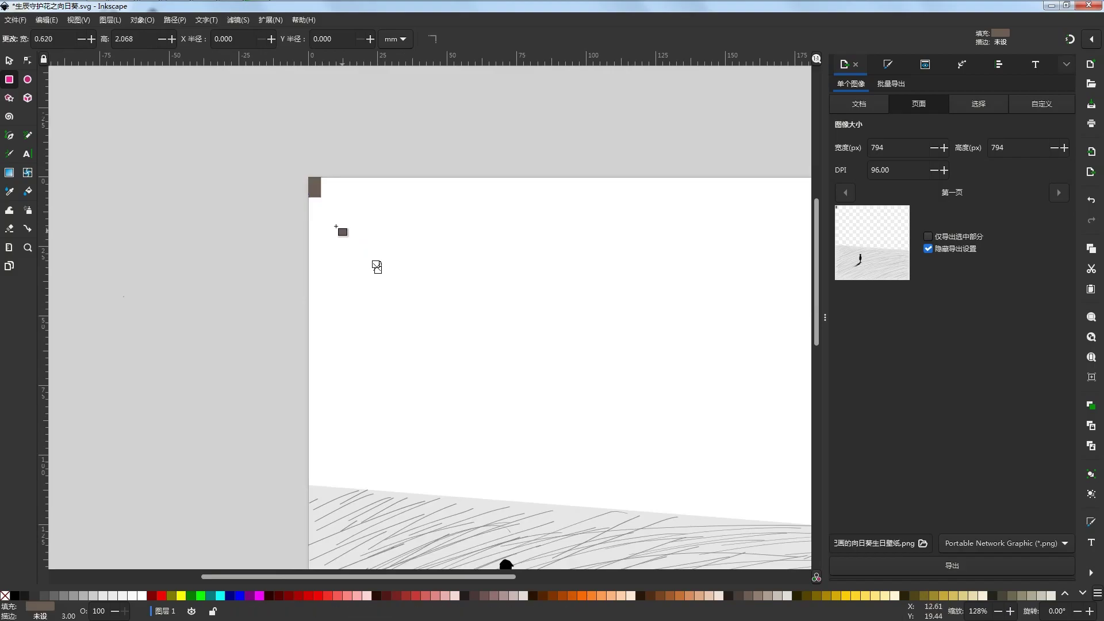
pyautogui.hotkey('ctrl', 'z')
pyautogui.press('s')
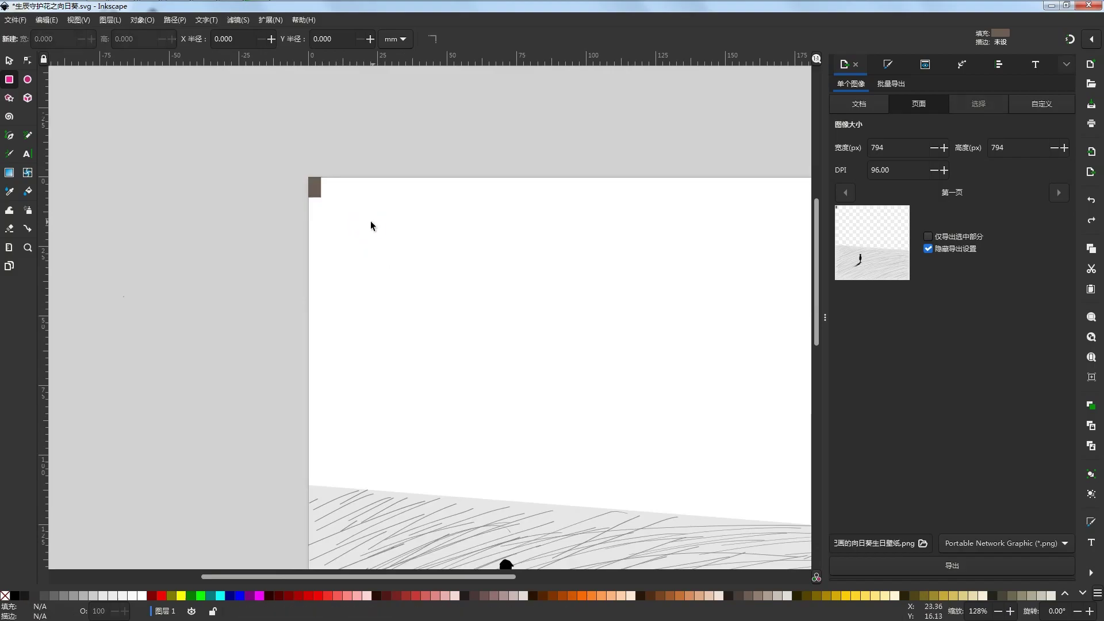
# - Enlarge the brown rectangle across the upper page to about 208 by 121 mm
pyautogui.click(315, 188)
pyautogui.moveTo(326, 202); pyautogui.dragTo(731, 388)
pyautogui.moveTo(441, 279); pyautogui.dragTo(664, 280)
pyautogui.scroll(-2, 517, 261)
pyautogui.moveTo(525, 258); pyautogui.dragTo(450, 274)
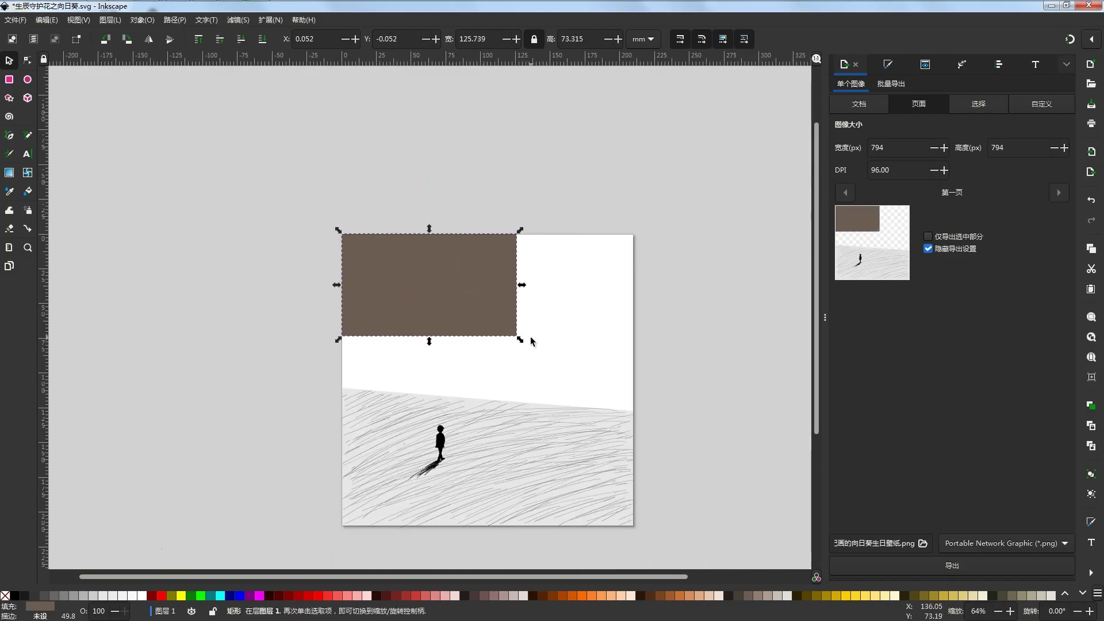
pyautogui.moveTo(519, 337); pyautogui.dragTo(634, 464)
# - Extend the brown rectangle to about 210.1 by 131 mm and lower it behind the hatched ground
pyautogui.scroll(1, 631, 436)
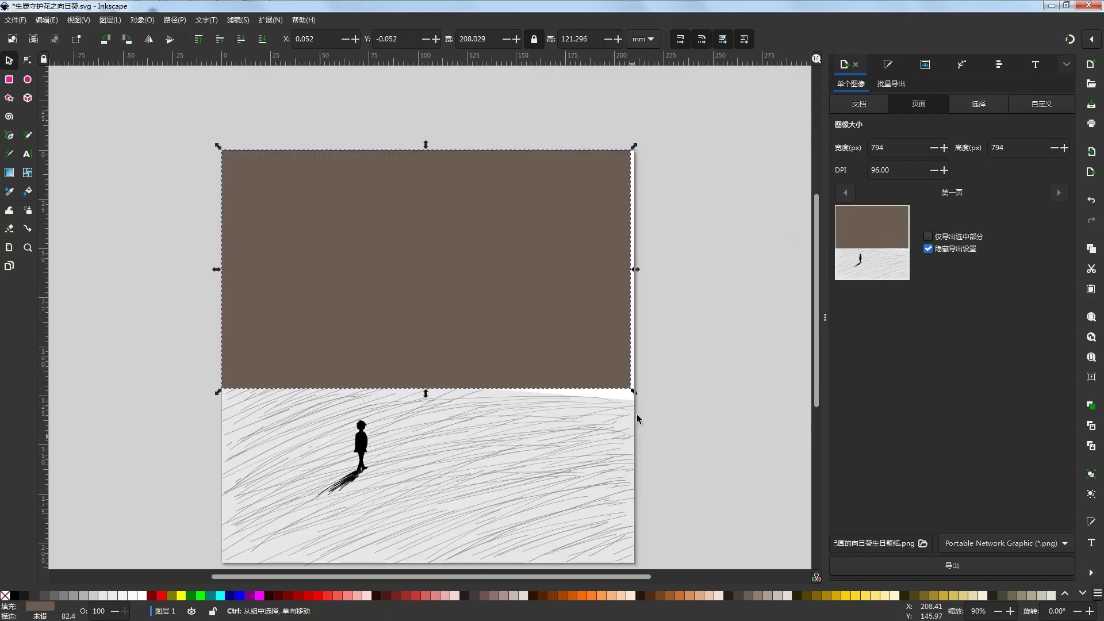
pyautogui.scroll(1, 637, 419)
pyautogui.moveTo(633, 374); pyautogui.dragTo(637, 382)
pyautogui.moveTo(692, 355); pyautogui.dragTo(782, 271)
pyautogui.moveTo(431, 291); pyautogui.dragTo(430, 316)
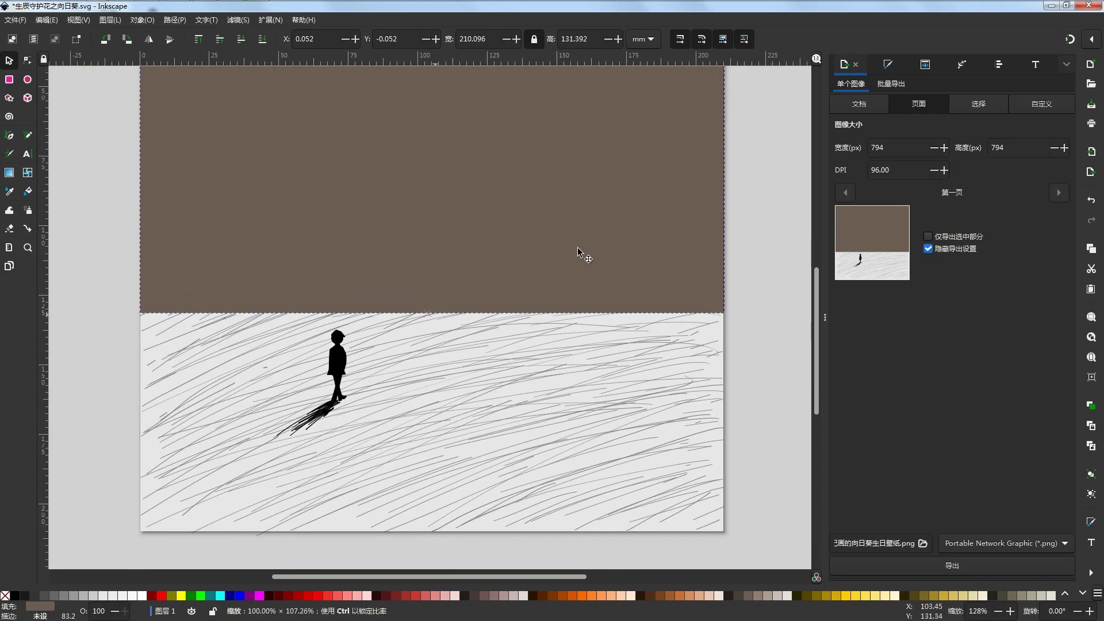
pyautogui.click(242, 38)
pyautogui.keyDown('ctrl'); pyautogui.scroll(-3, 493, 261); pyautogui.keyUp('ctrl')
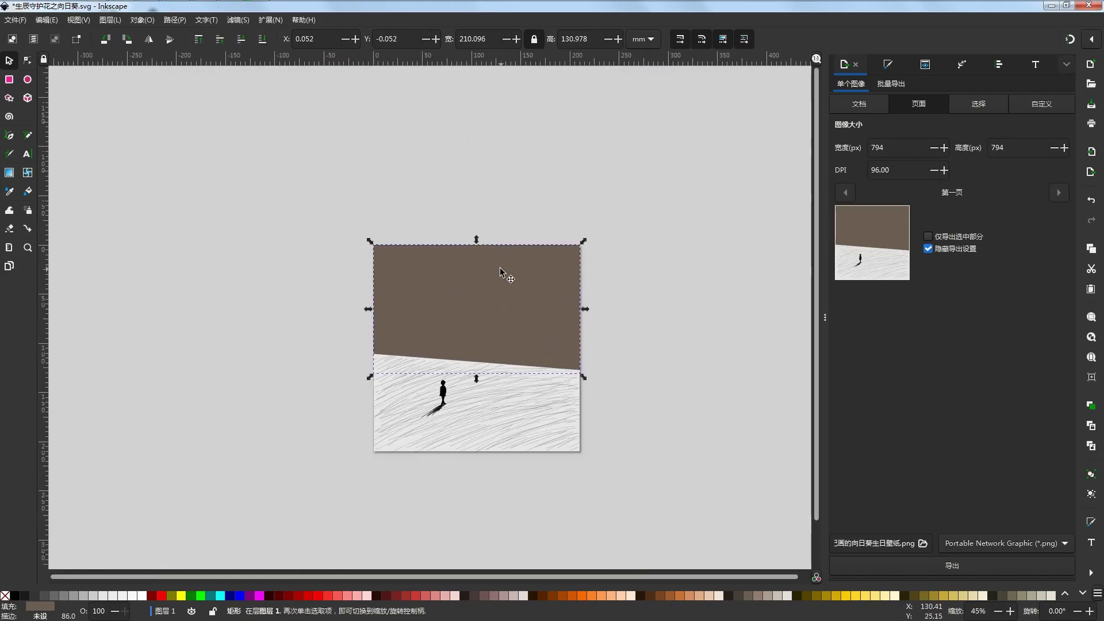
# - Align the brown rectangle with the page's upper-left corner at X 0.000 and Y -0.003 mm
pyautogui.click(471, 174)
pyautogui.keyDown('ctrl'); pyautogui.scroll(9, 574, 253); pyautogui.keyUp('ctrl')
pyautogui.keyDown('ctrl'); pyautogui.scroll(-3, 585, 227); pyautogui.keyUp('ctrl')
pyautogui.keyDown('ctrl'); pyautogui.scroll(-6, 601, 230); pyautogui.keyUp('ctrl')
pyautogui.keyDown('ctrl'); pyautogui.scroll(8, 519, 261); pyautogui.keyUp('ctrl')
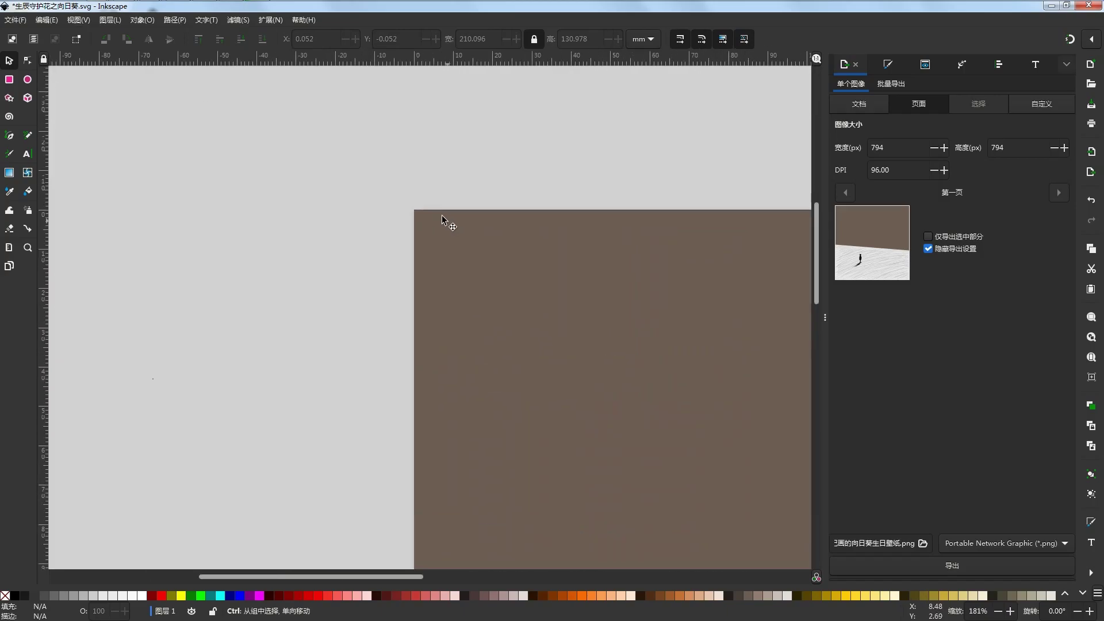
pyautogui.keyDown('ctrl'); pyautogui.scroll(2, 363, 185); pyautogui.keyUp('ctrl')
pyautogui.keyDown('ctrl'); pyautogui.scroll(2, 310, 202); pyautogui.keyUp('ctrl')
pyautogui.moveTo(311, 202); pyautogui.dragTo(456, 250)
pyautogui.click(404, 242)
pyautogui.keyDown('ctrl'); pyautogui.scroll(3, 358, 214); pyautogui.keyUp('ctrl')
pyautogui.click(379, 229)
pyautogui.keyDown('ctrl'); pyautogui.scroll(-6, 365, 247); pyautogui.keyUp('ctrl')
pyautogui.keyDown('ctrl'); pyautogui.scroll(-5, 424, 238); pyautogui.keyUp('ctrl')
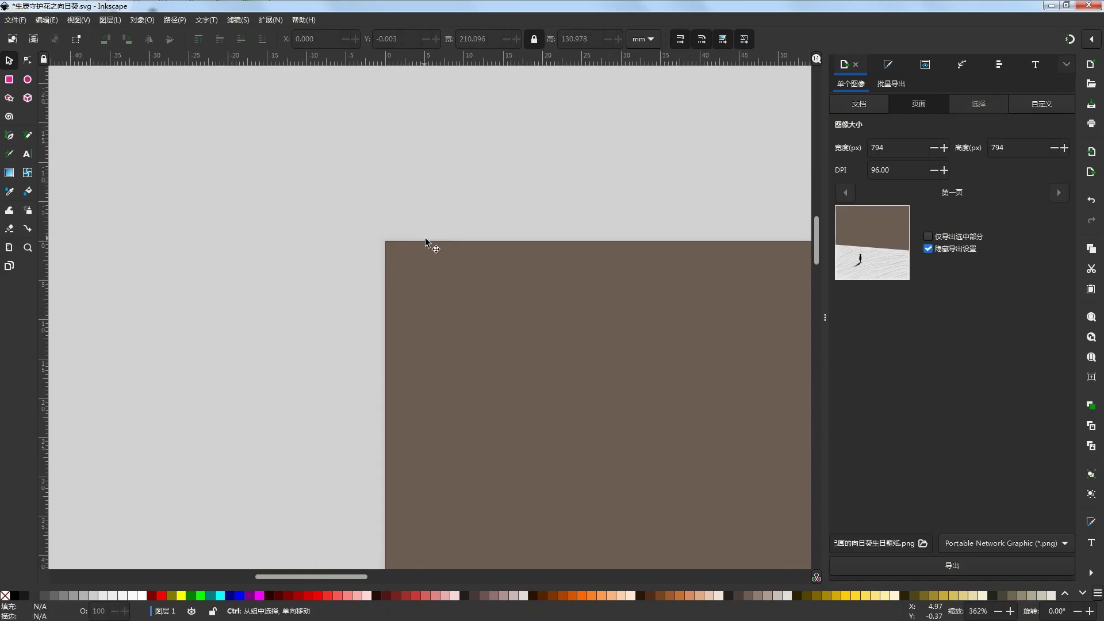
# - Examine how the brown rectangle's right side meets the page's right edge
pyautogui.scroll(-5, 427, 250)
pyautogui.keyDown('ctrl'); pyautogui.scroll(-5, 428, 247); pyautogui.keyUp('ctrl')
pyautogui.moveTo(548, 216); pyautogui.dragTo(504, 268)
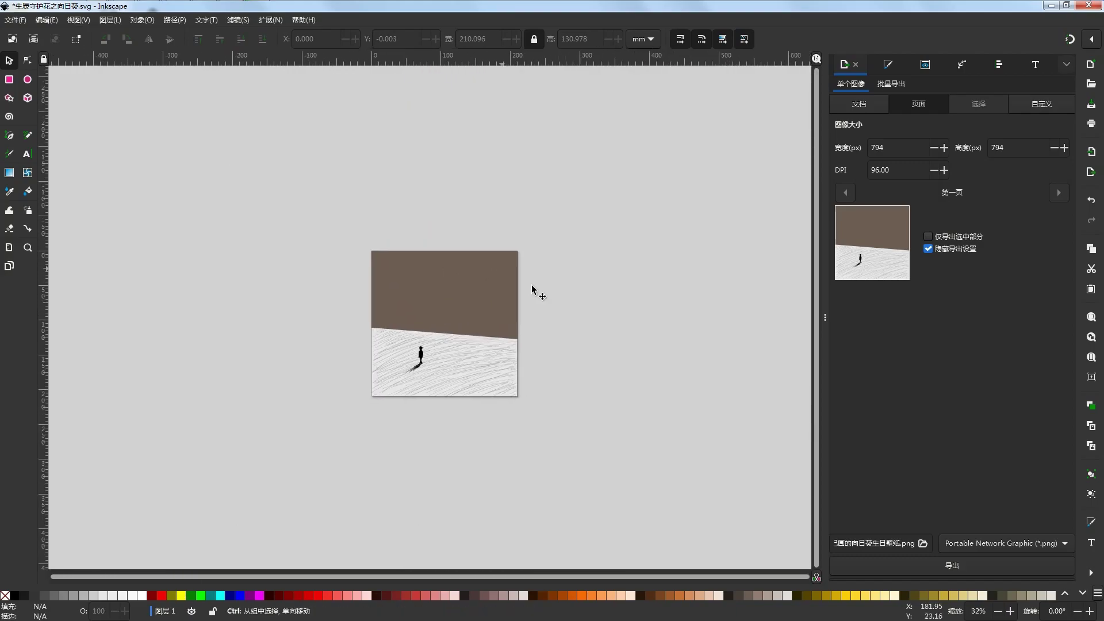
pyautogui.keyDown('ctrl'); pyautogui.scroll(3, 551, 288); pyautogui.keyUp('ctrl')
pyautogui.keyDown('ctrl'); pyautogui.scroll(4, 483, 346); pyautogui.keyUp('ctrl')
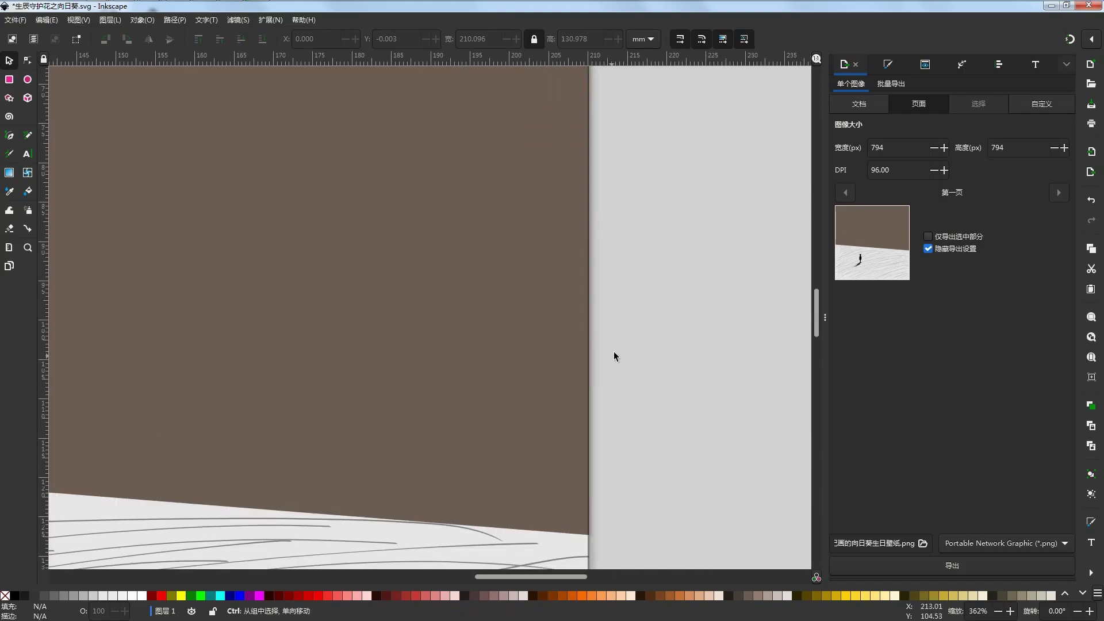
pyautogui.keyDown('ctrl'); pyautogui.scroll(-7, 644, 340); pyautogui.keyUp('ctrl')
pyautogui.scroll(1, 594, 348)
pyautogui.moveTo(611, 345); pyautogui.dragTo(561, 370)
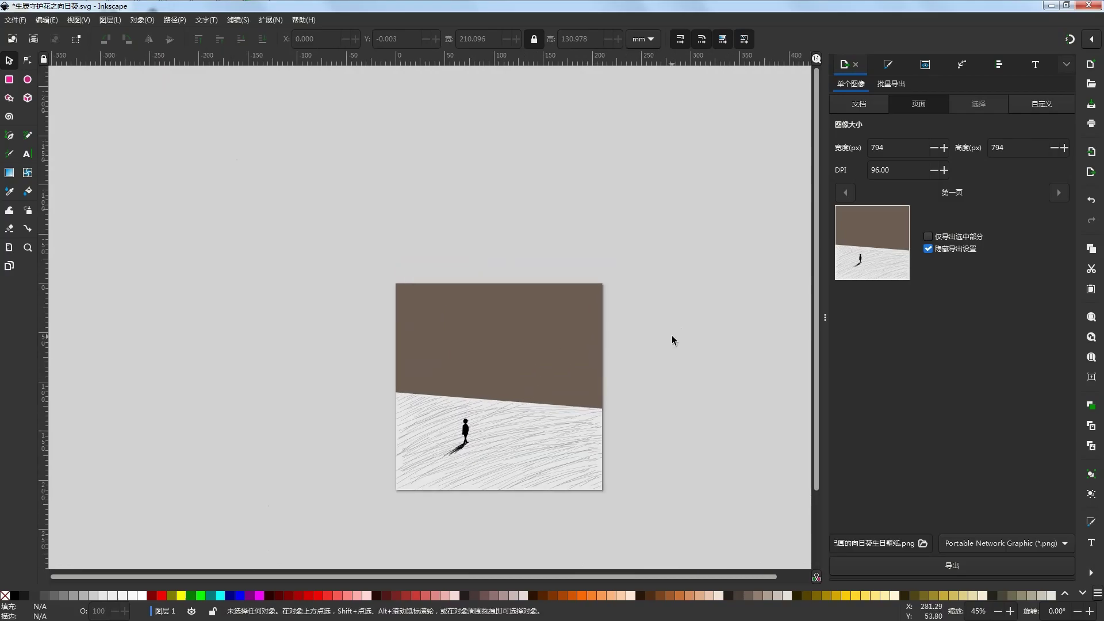
# - Convert the brown rectangle to a path with editable corner nodes
pyautogui.click(493, 329)
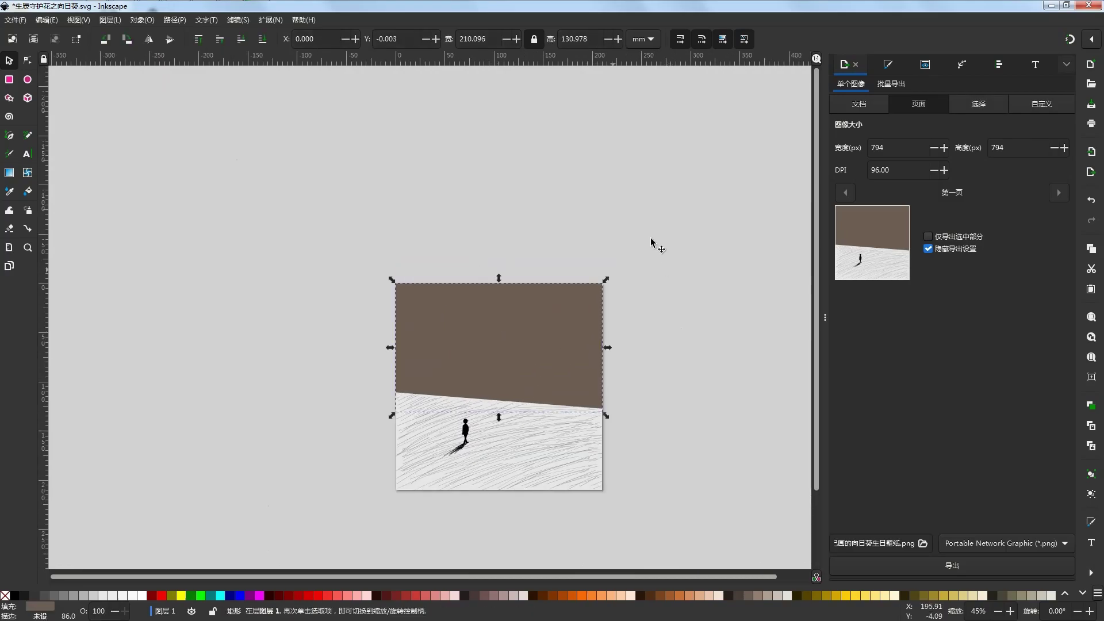
pyautogui.click(27, 60)
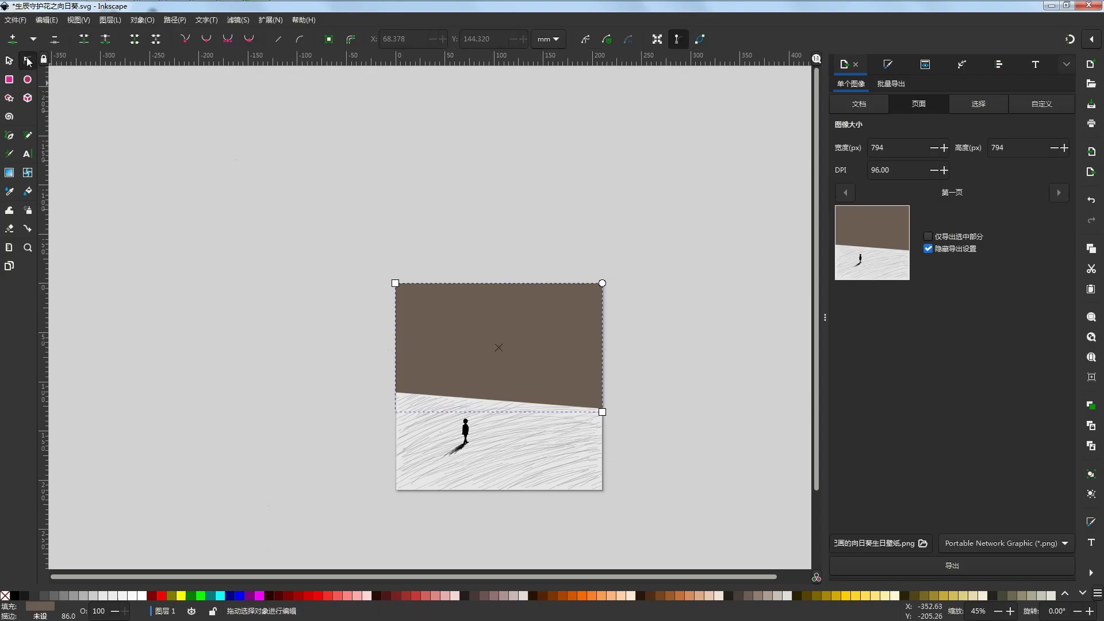
pyautogui.click(239, 21)
pyautogui.click(203, 38)
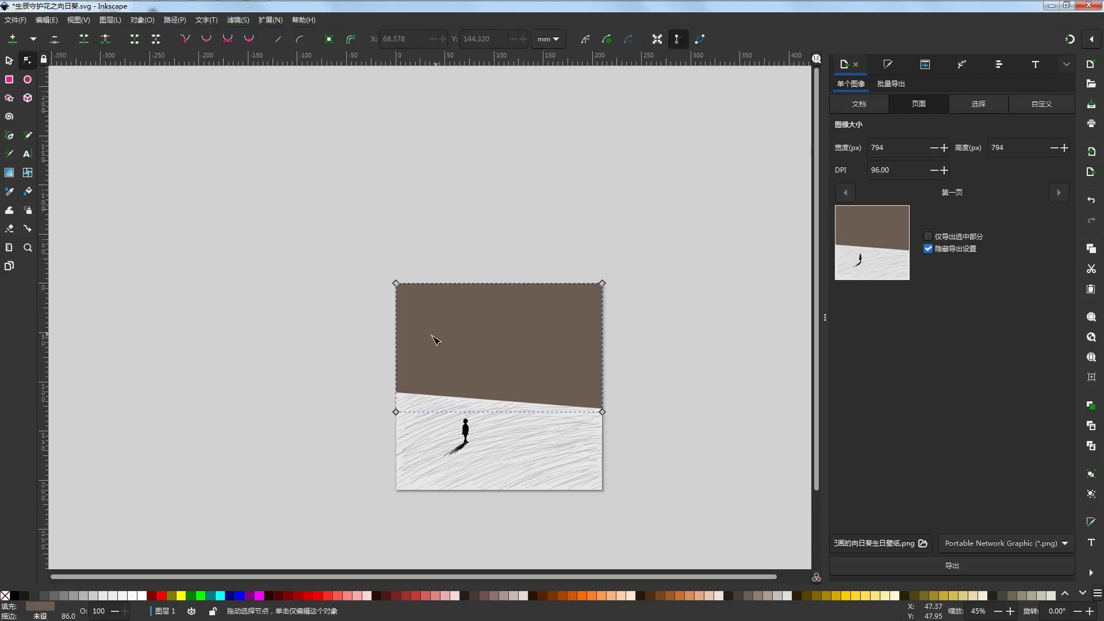
# - Lower the brown path's upper-left node to X 0.000 and Y 66.663 mm, giving the shape a slanted top edge
pyautogui.scroll(2, 414, 334)
pyautogui.moveTo(467, 323); pyautogui.dragTo(392, 259)
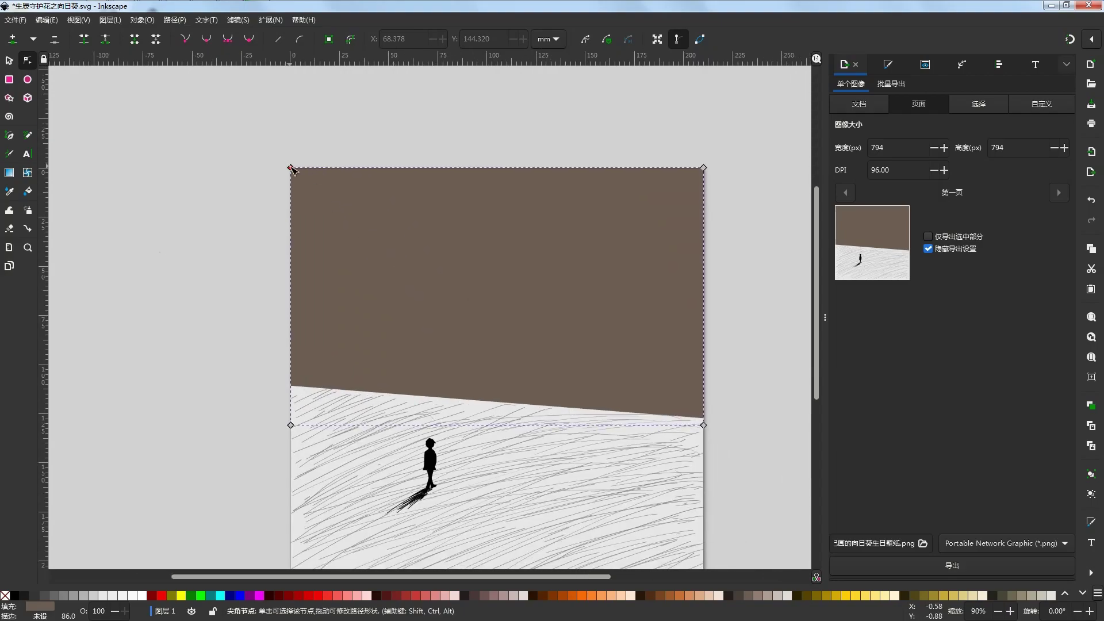
pyautogui.moveTo(293, 185); pyautogui.dragTo(296, 303)
pyautogui.click(545, 145)
pyautogui.keyDown('ctrl'); pyautogui.scroll(-2, 564, 251); pyautogui.keyUp('ctrl')
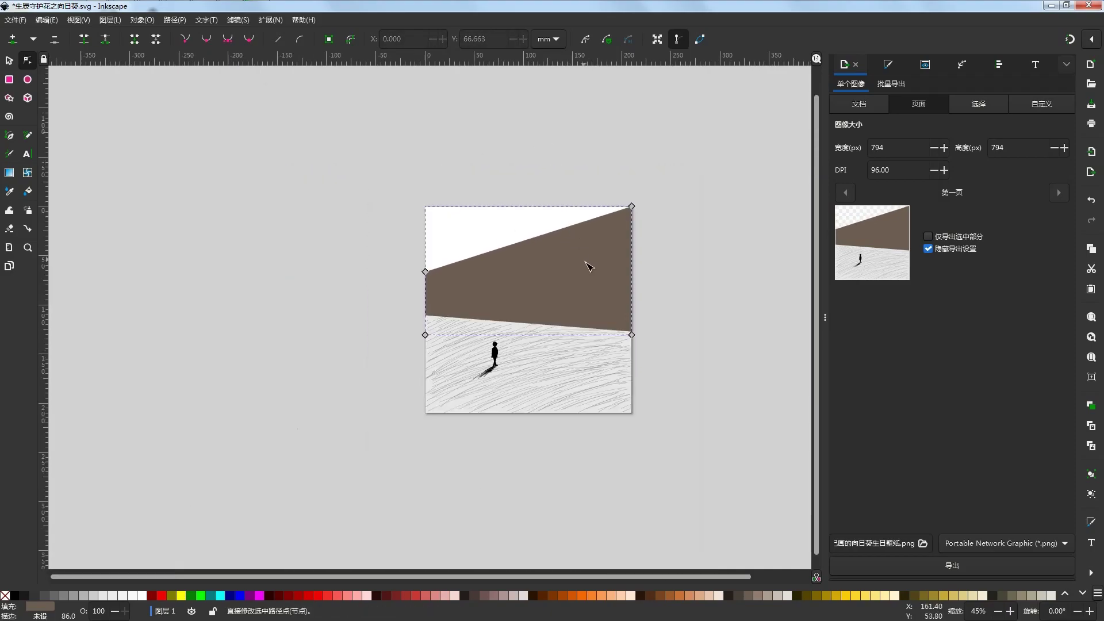
pyautogui.click(696, 221)
pyautogui.moveTo(683, 244); pyautogui.dragTo(676, 266)
pyautogui.scroll(1, 612, 311)
pyautogui.moveTo(612, 311); pyautogui.dragTo(636, 298)
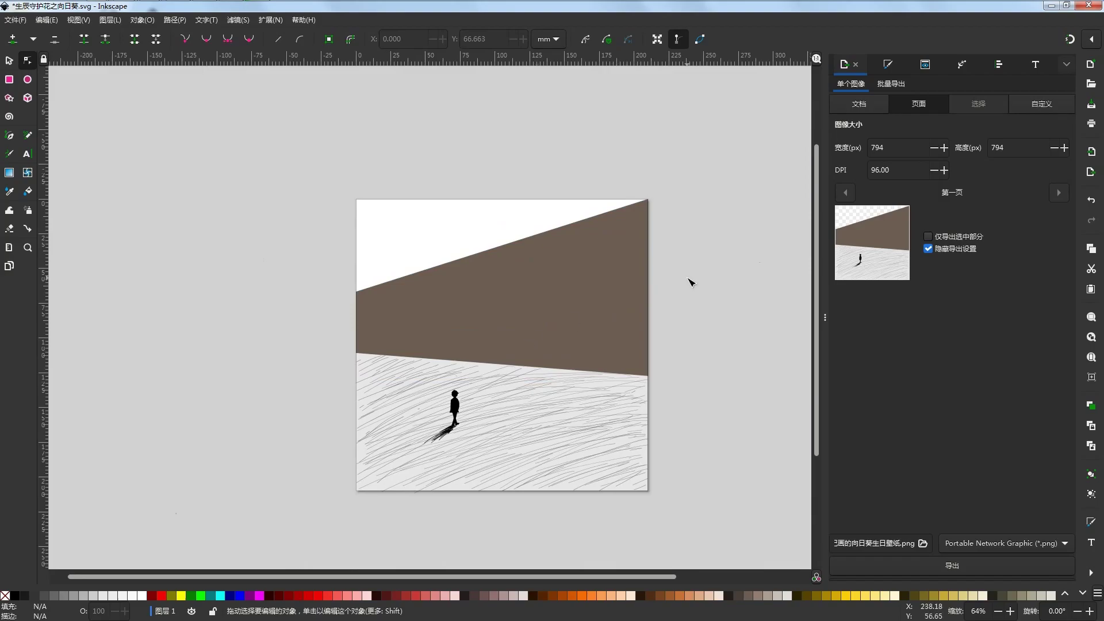
# - Draw a pale grey-blue square about 11.1 mm wide at the page's upper-left corner
pyautogui.click(10, 79)
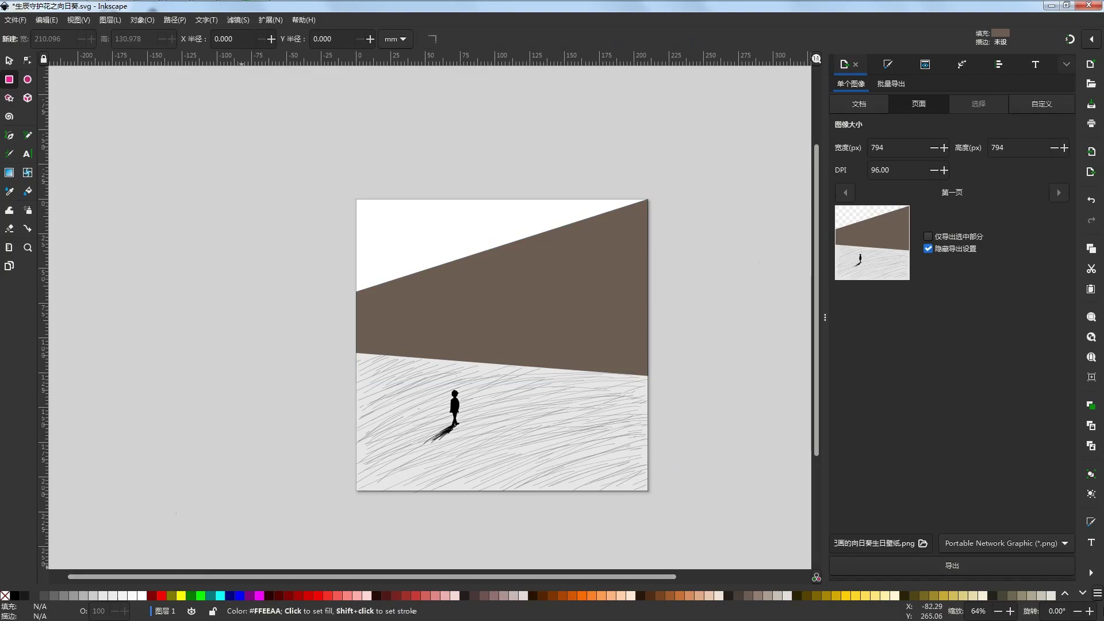
pyautogui.click(1081, 597)
pyautogui.click(1081, 596)
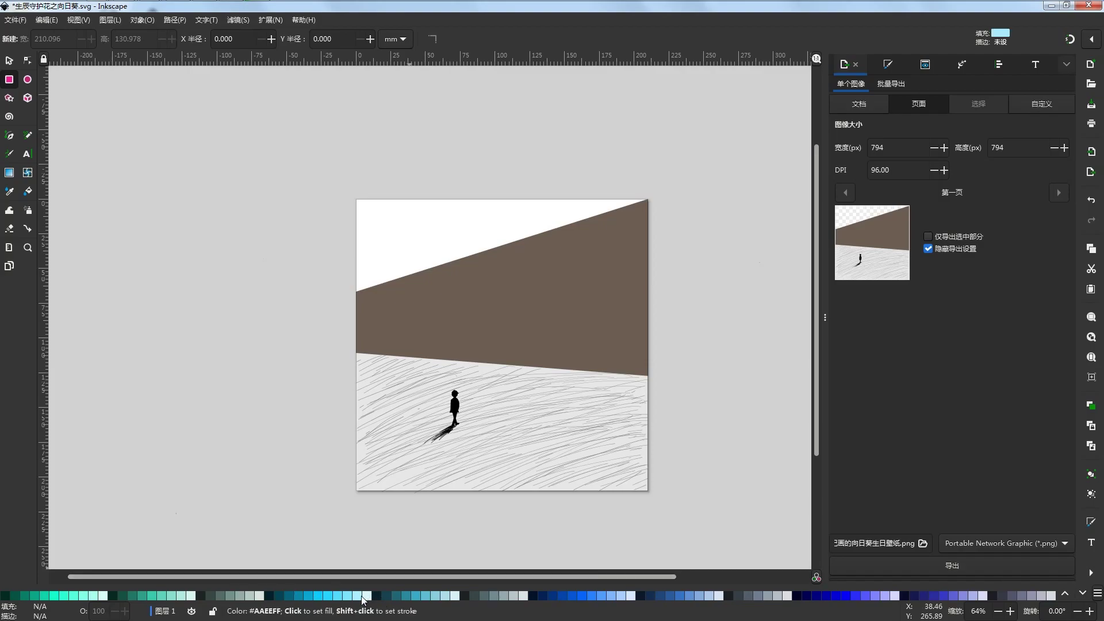
pyautogui.scroll(1, 412, 228)
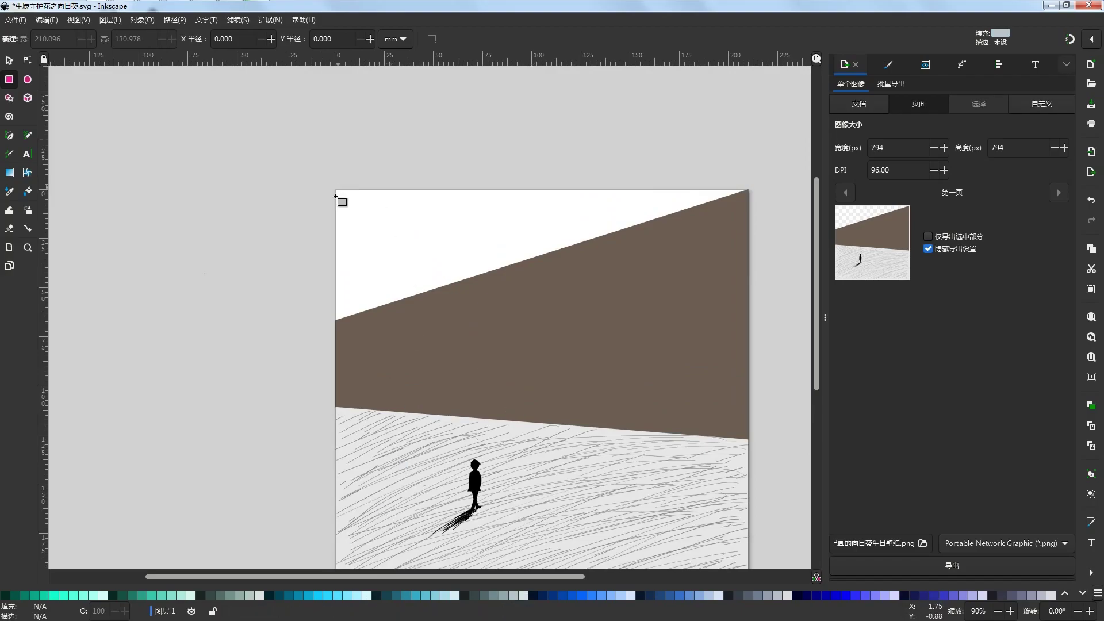
pyautogui.scroll(3, 342, 196)
pyautogui.scroll(6, 343, 179)
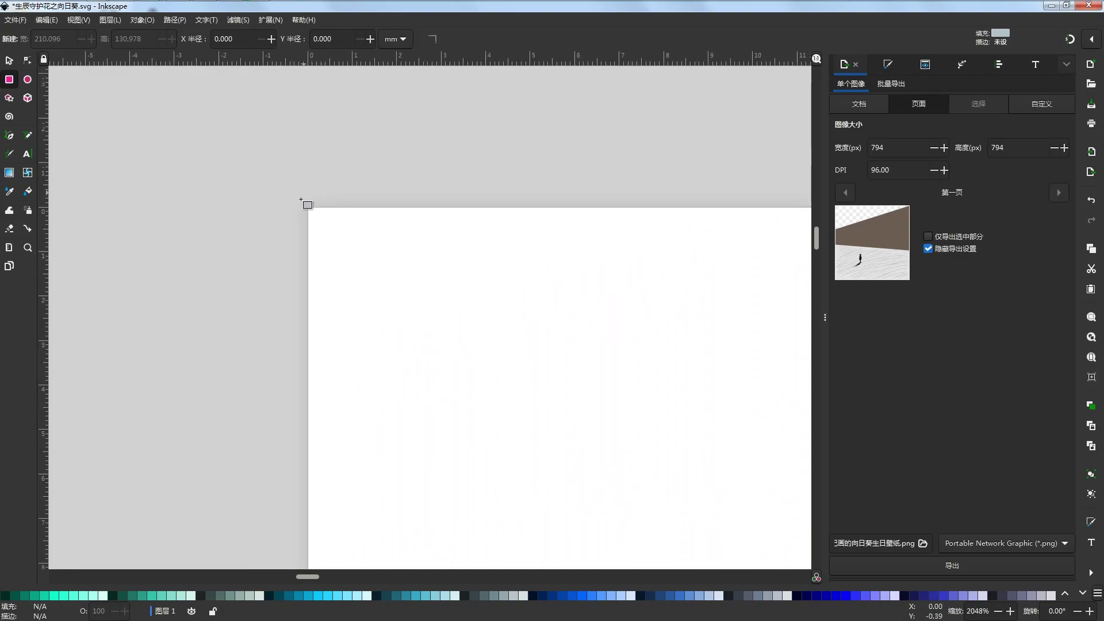
pyautogui.moveTo(308, 207); pyautogui.dragTo(575, 383)
pyautogui.scroll(-1, 405, 304)
# - Scale the grey-blue square into a sky rectangle about 209.5 mm wide and 89 mm high across the page top
pyautogui.click(13, 64)
pyautogui.moveTo(385, 244); pyautogui.dragTo(266, 87)
pyautogui.scroll(-5, 408, 242)
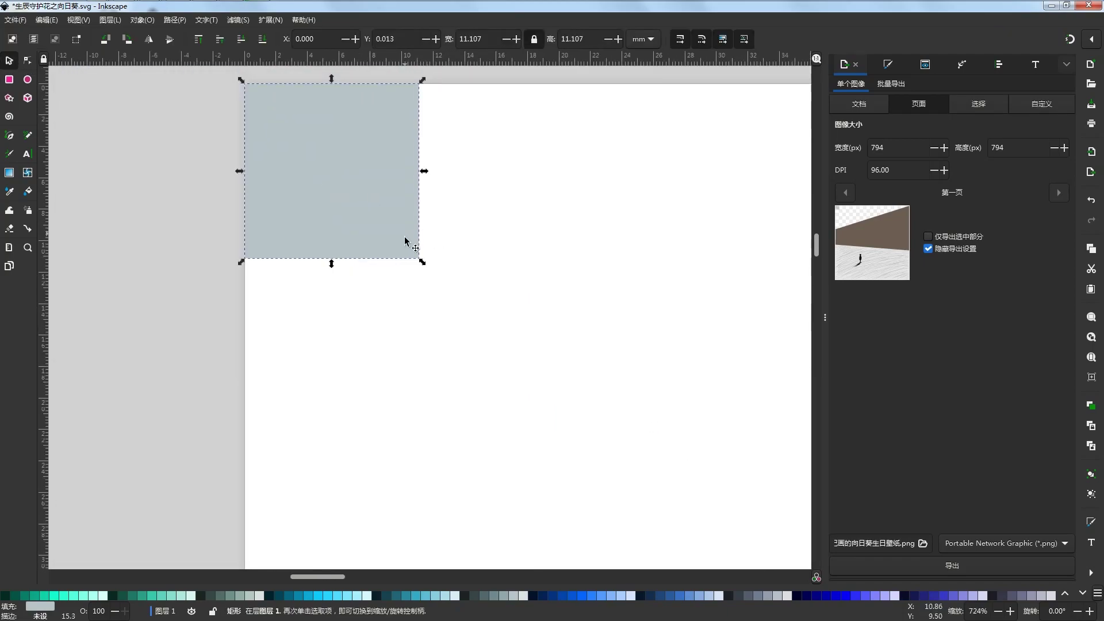
pyautogui.moveTo(414, 251); pyautogui.dragTo(693, 463)
pyautogui.scroll(-3, 545, 357)
pyautogui.moveTo(546, 357); pyautogui.dragTo(278, 190)
pyautogui.moveTo(310, 231); pyautogui.dragTo(542, 306)
pyautogui.moveTo(391, 217); pyautogui.dragTo(623, 231)
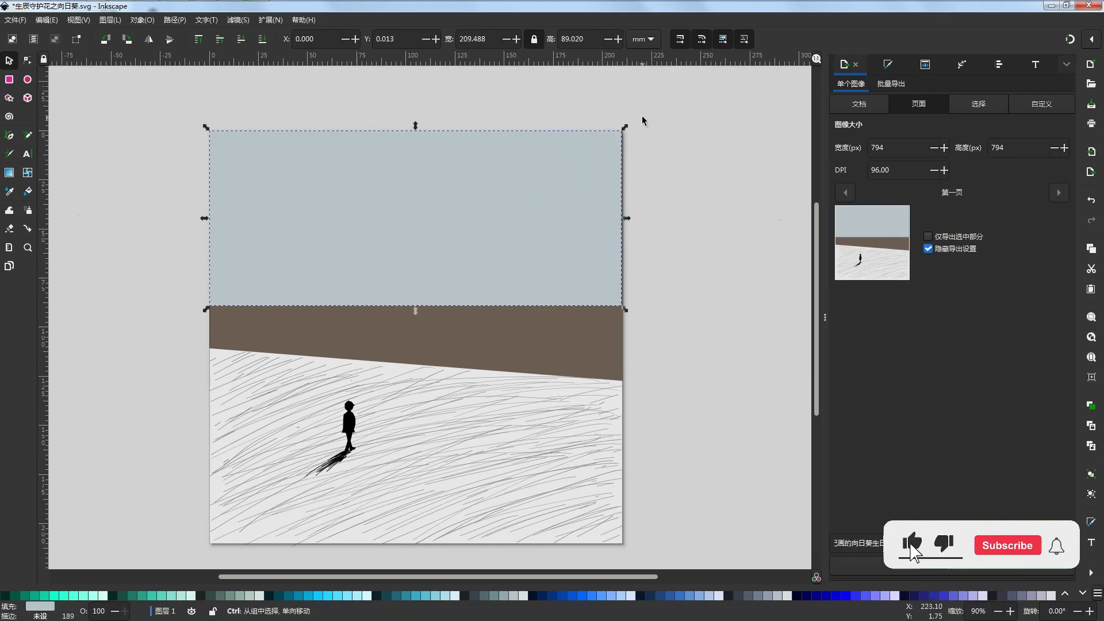
# - Widen the sky rectangle to about 209.98 mm towards the page's right edge
pyautogui.scroll(4, 633, 120)
pyautogui.scroll(2, 592, 204)
pyautogui.scroll(-4, 592, 204)
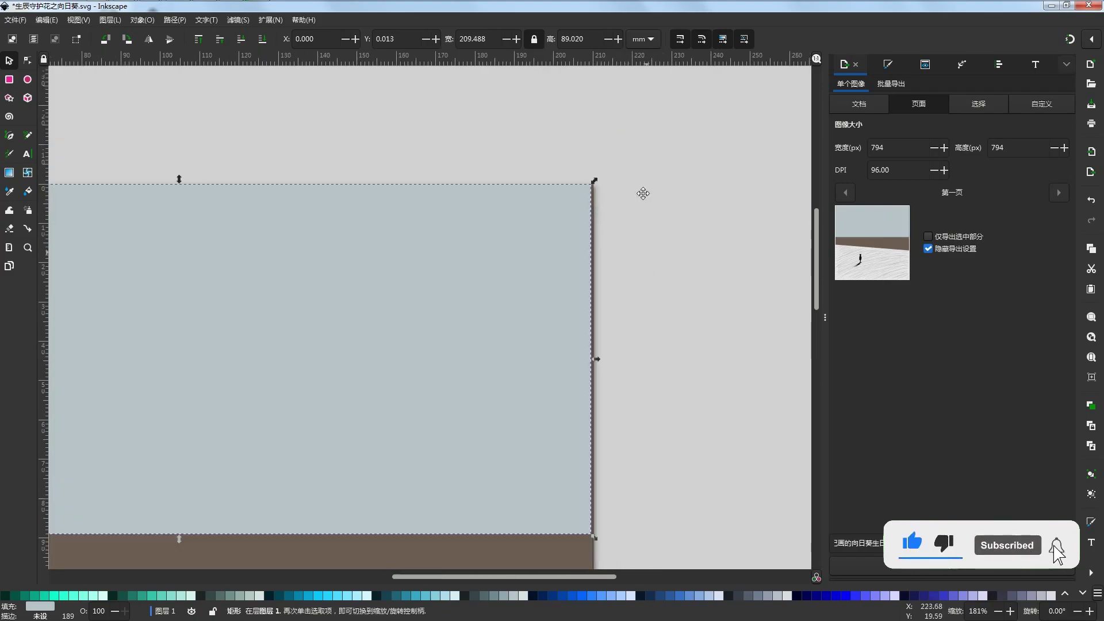
pyautogui.moveTo(643, 195); pyautogui.dragTo(614, 6)
pyautogui.scroll(2, 583, 328)
pyautogui.moveTo(569, 225); pyautogui.dragTo(547, 294)
pyautogui.scroll(1, 567, 320)
pyautogui.moveTo(569, 333); pyautogui.dragTo(547, 468)
pyautogui.moveTo(524, 270); pyautogui.dragTo(539, 453)
pyautogui.moveTo(534, 412); pyautogui.dragTo(588, 78)
pyautogui.moveTo(646, 343); pyautogui.dragTo(671, 37)
pyautogui.moveTo(619, 244); pyautogui.dragTo(642, 4)
pyautogui.moveTo(643, 360); pyautogui.dragTo(692, 421)
pyautogui.moveTo(620, 399); pyautogui.dragTo(614, 414)
pyautogui.moveTo(664, 159); pyautogui.dragTo(612, 443)
pyautogui.moveTo(476, 89); pyautogui.dragTo(519, 333)
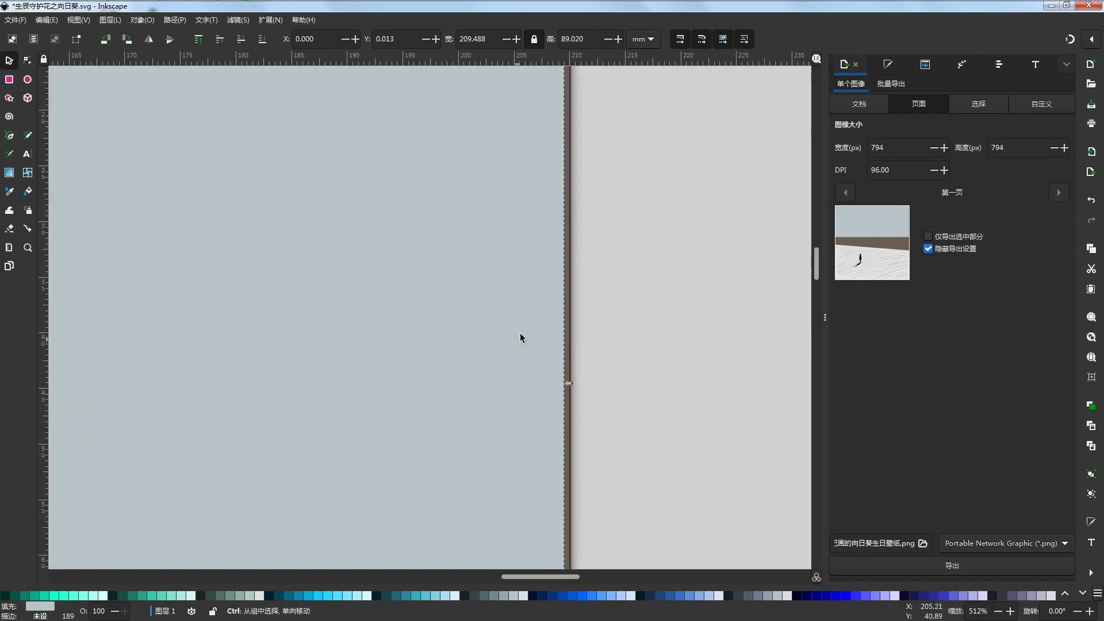
pyautogui.scroll(3, 520, 332)
pyautogui.moveTo(649, 470); pyautogui.dragTo(664, 471)
pyautogui.click(703, 455)
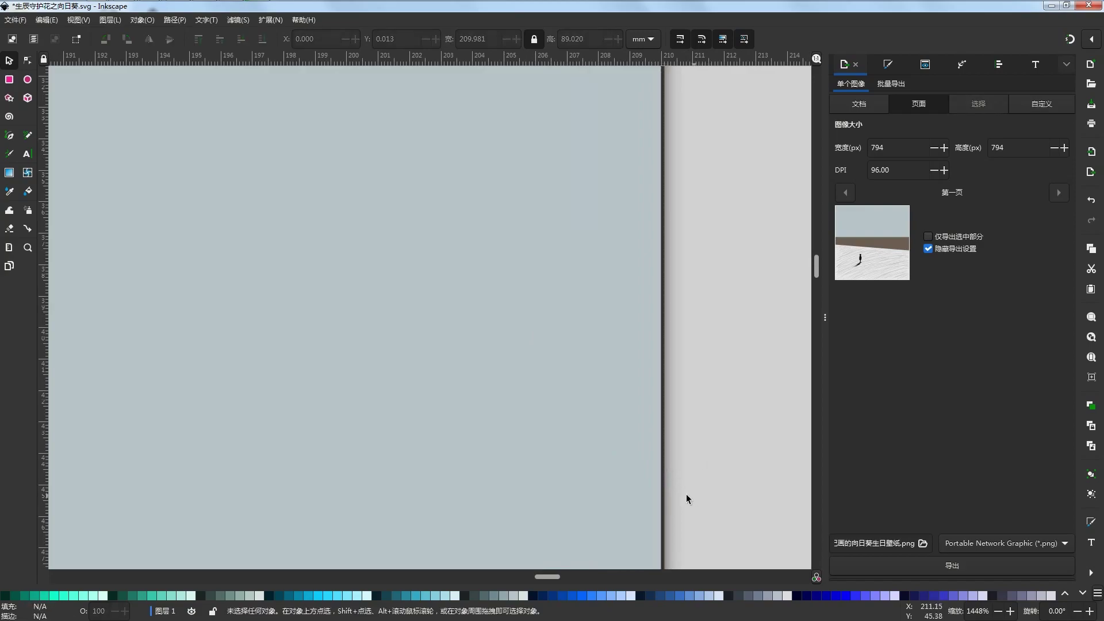
# - Fine-tune the sky rectangle's width to 210.004 mm at the page's right edge
pyautogui.scroll(5, 672, 494)
pyautogui.click(594, 461)
pyautogui.moveTo(615, 362); pyautogui.dragTo(619, 361)
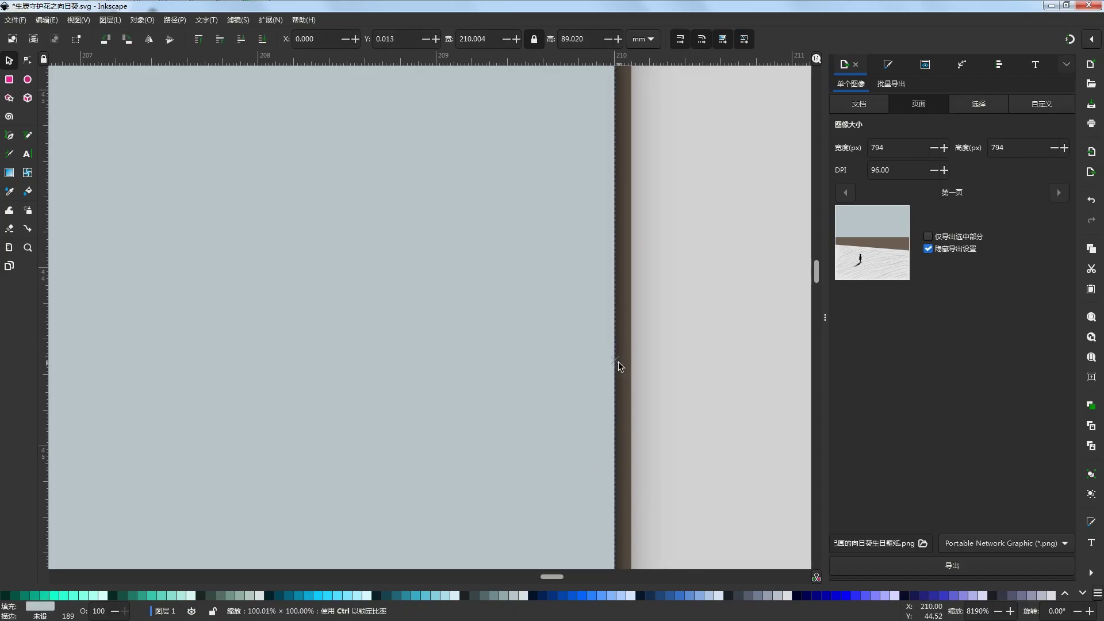
pyautogui.click(695, 353)
pyautogui.scroll(-13, 641, 395)
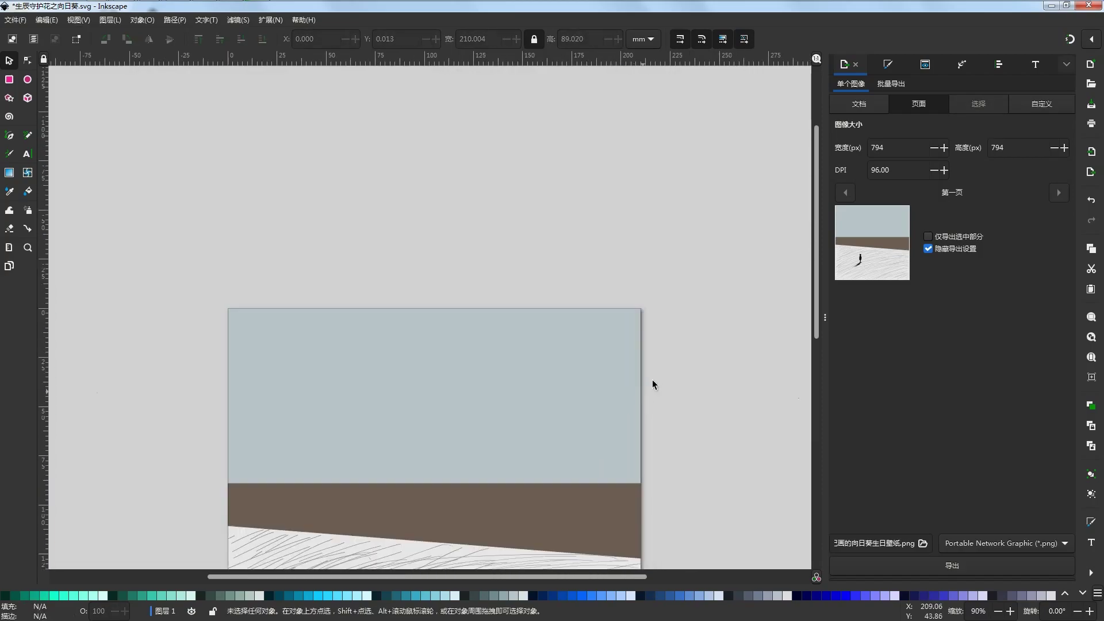
pyautogui.moveTo(686, 291); pyautogui.dragTo(716, 195)
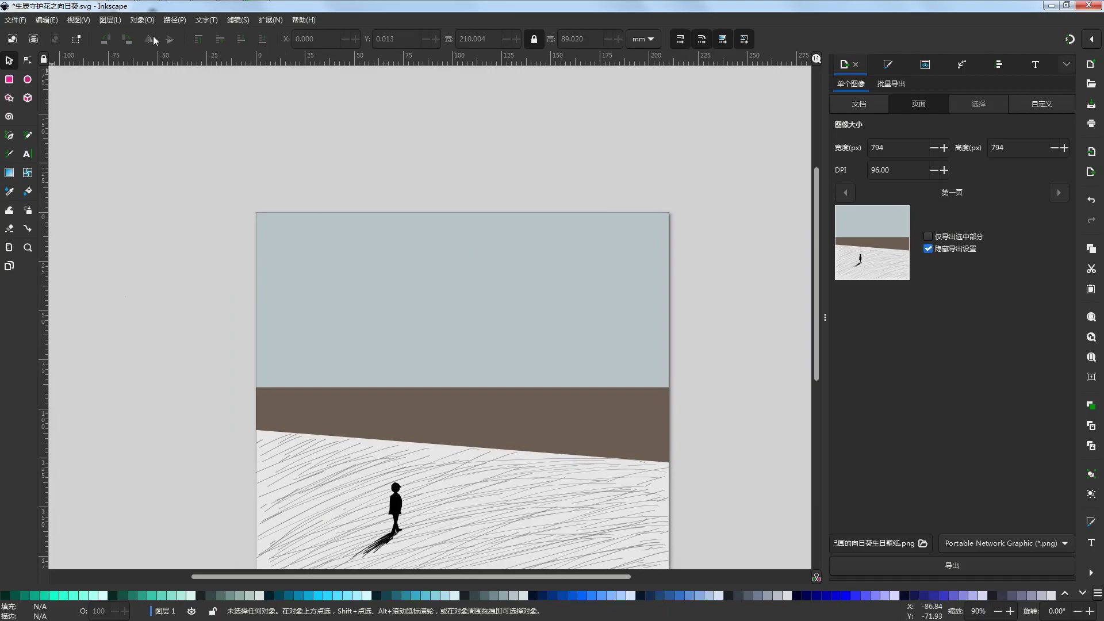
# - Send the sky rectangle back behind the slanted brown wall shape and deselect it
pyautogui.doubleClick(9, 60)
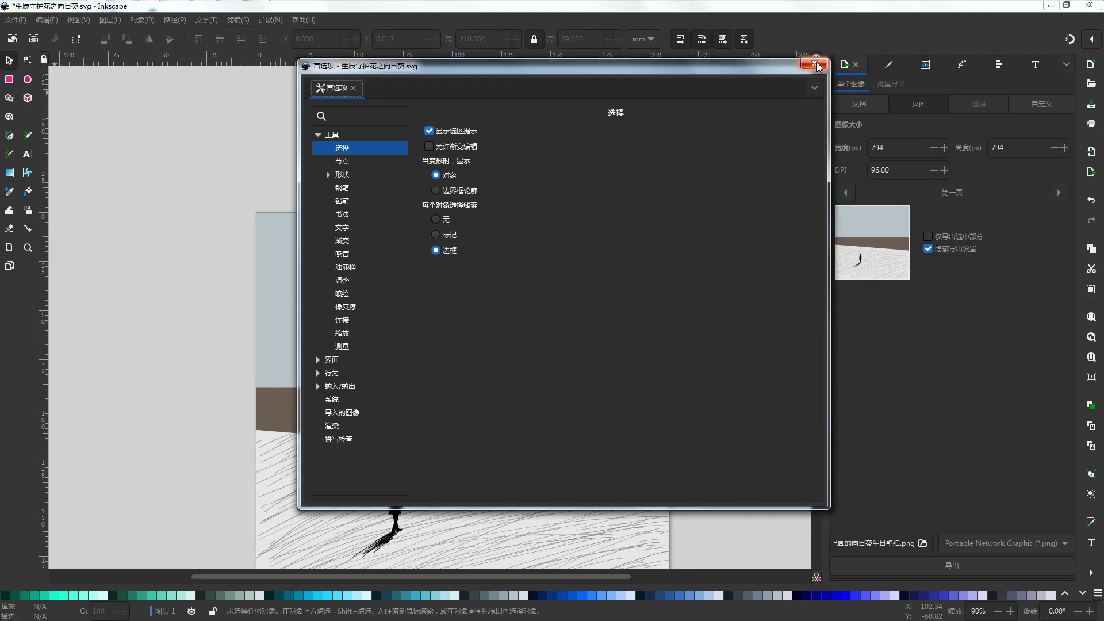
pyautogui.click(814, 64)
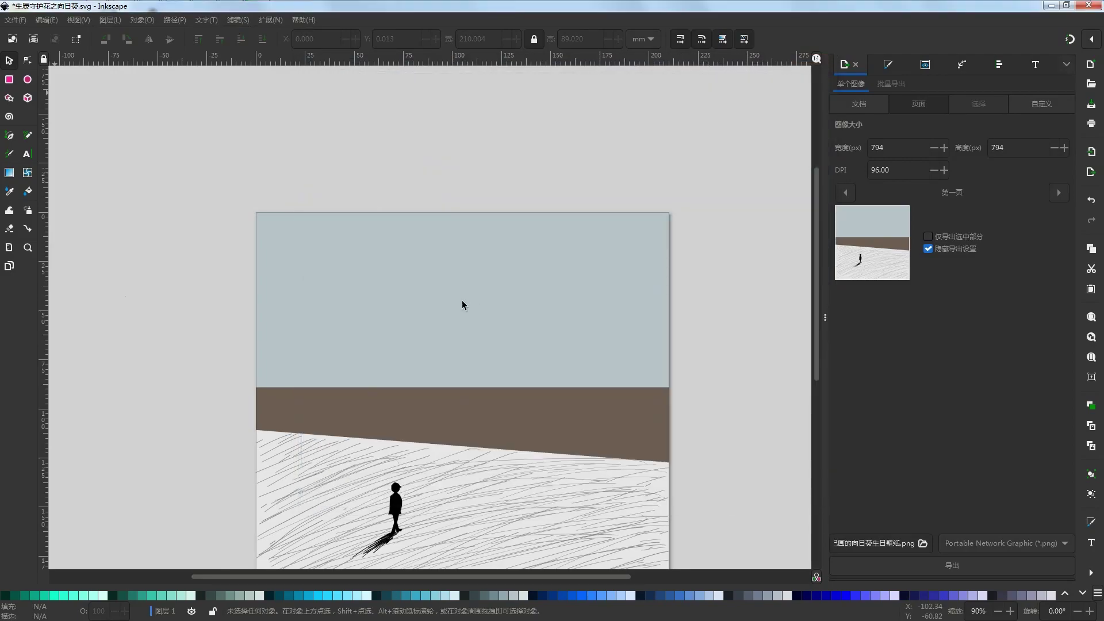
pyautogui.click(461, 300)
pyautogui.click(262, 39)
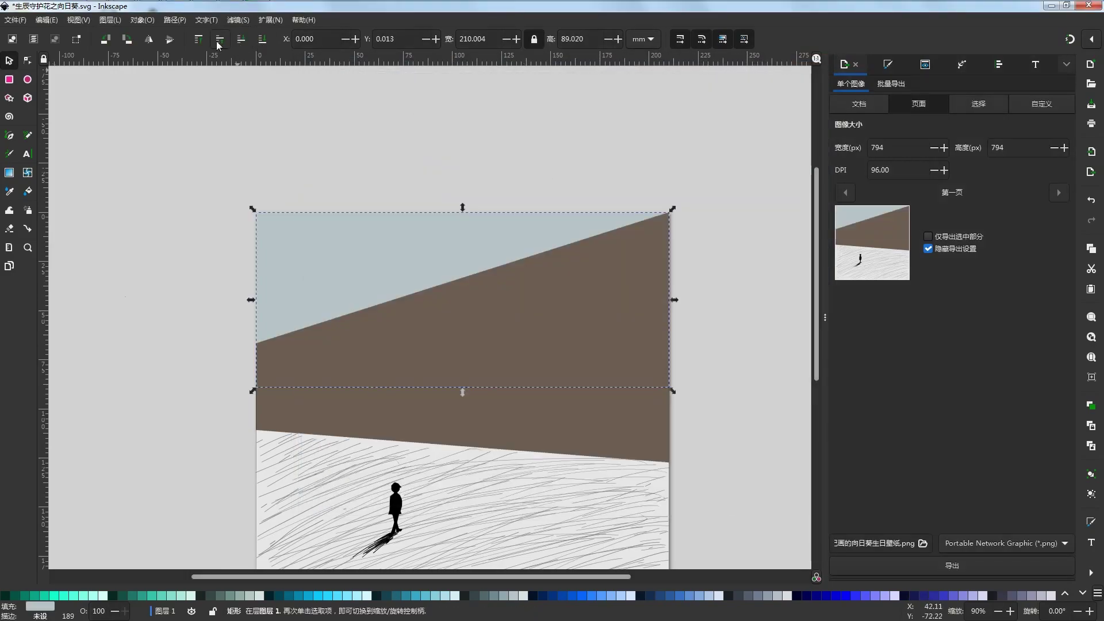
pyautogui.click(717, 195)
pyautogui.scroll(-2, 707, 199)
pyautogui.moveTo(690, 198); pyautogui.dragTo(491, 231)
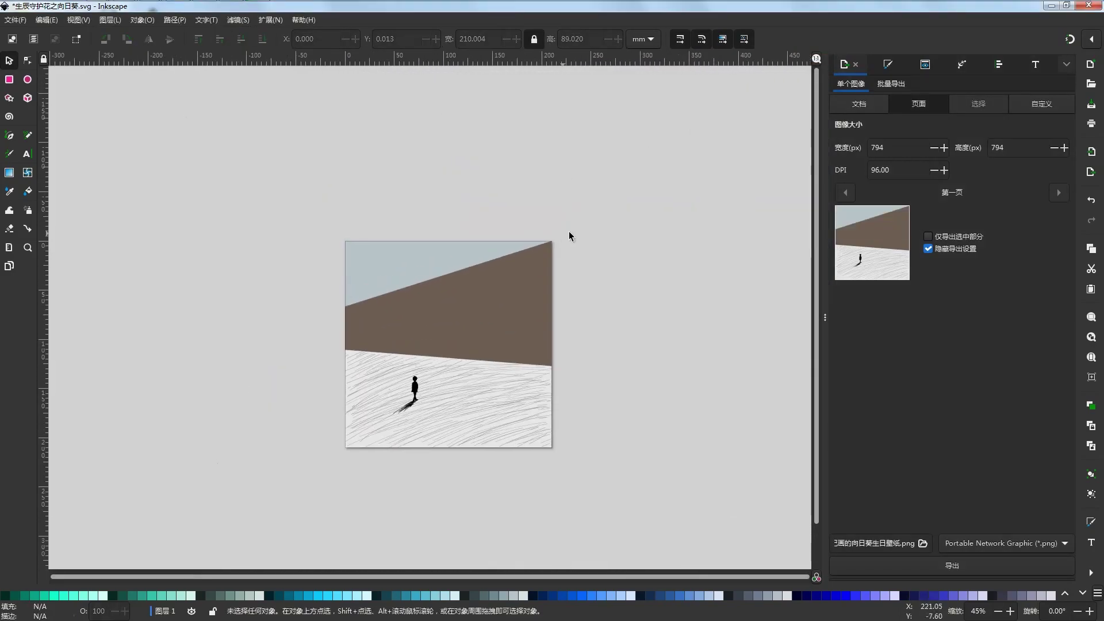
pyautogui.moveTo(578, 229); pyautogui.dragTo(644, 238)
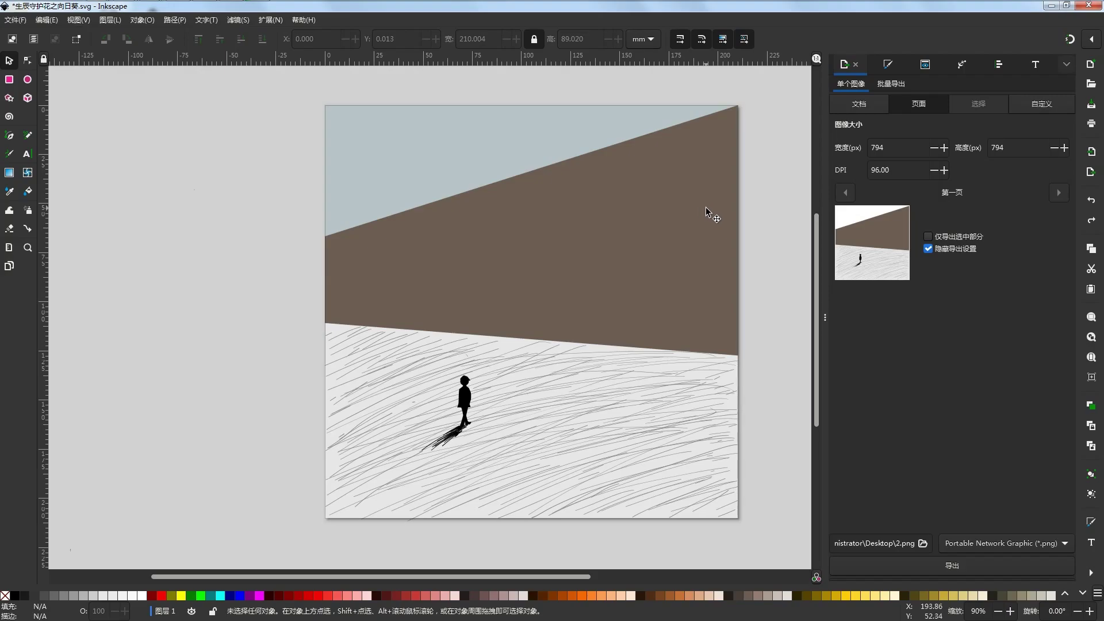
# - Draw a thin dark brown calligraphy line along the brown wall, just below and parallel to its slanted upper edge
pyautogui.click(8, 154)
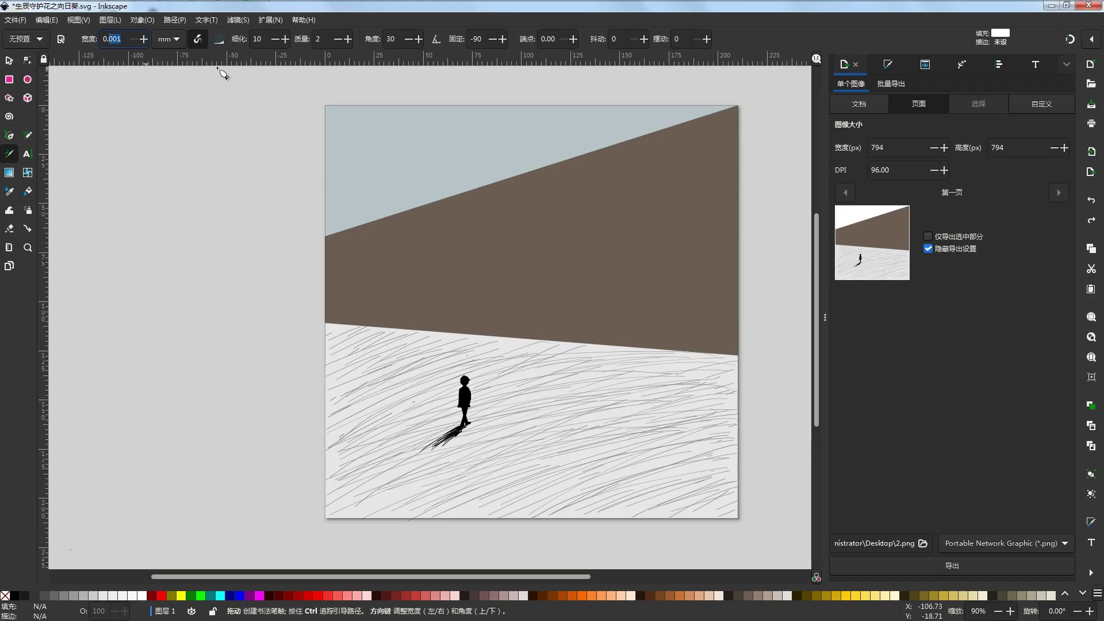
pyautogui.write('0.5')
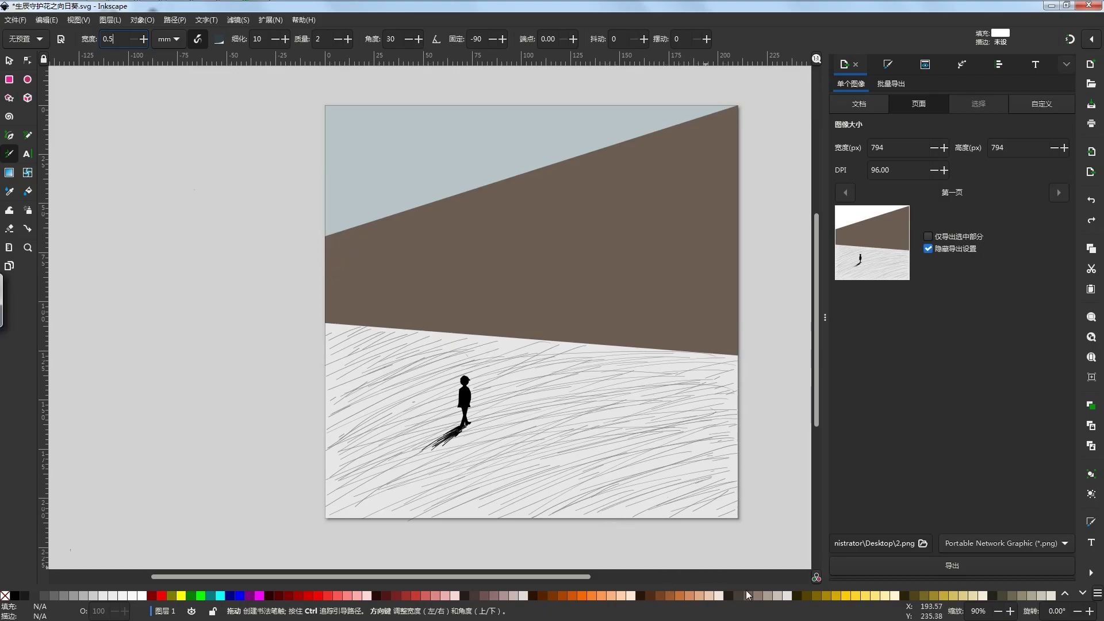
pyautogui.click(658, 594)
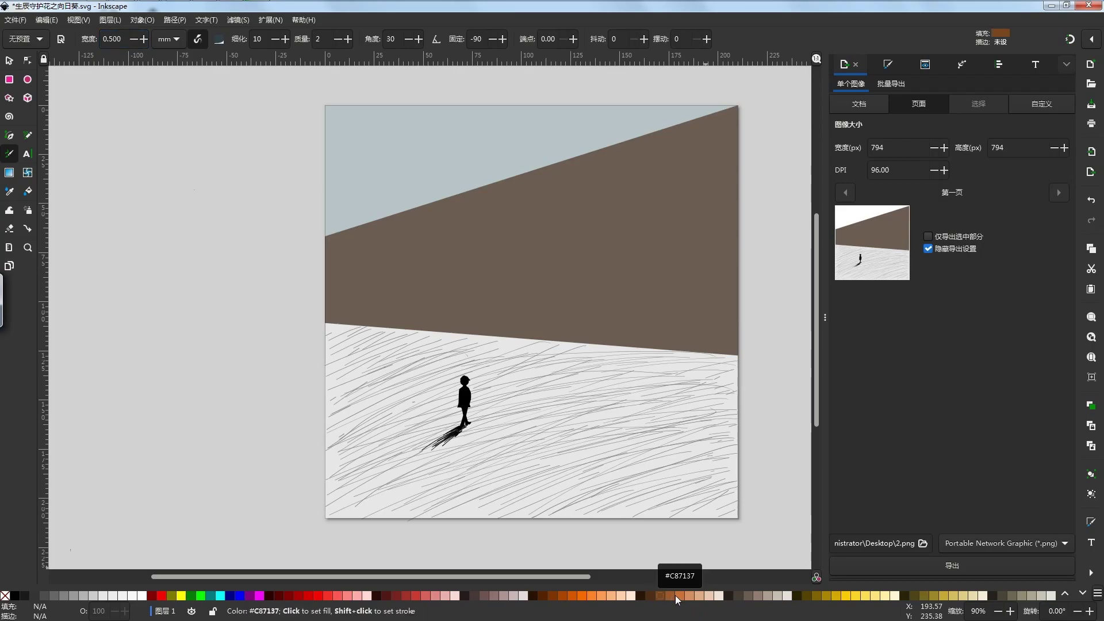
pyautogui.click(736, 598)
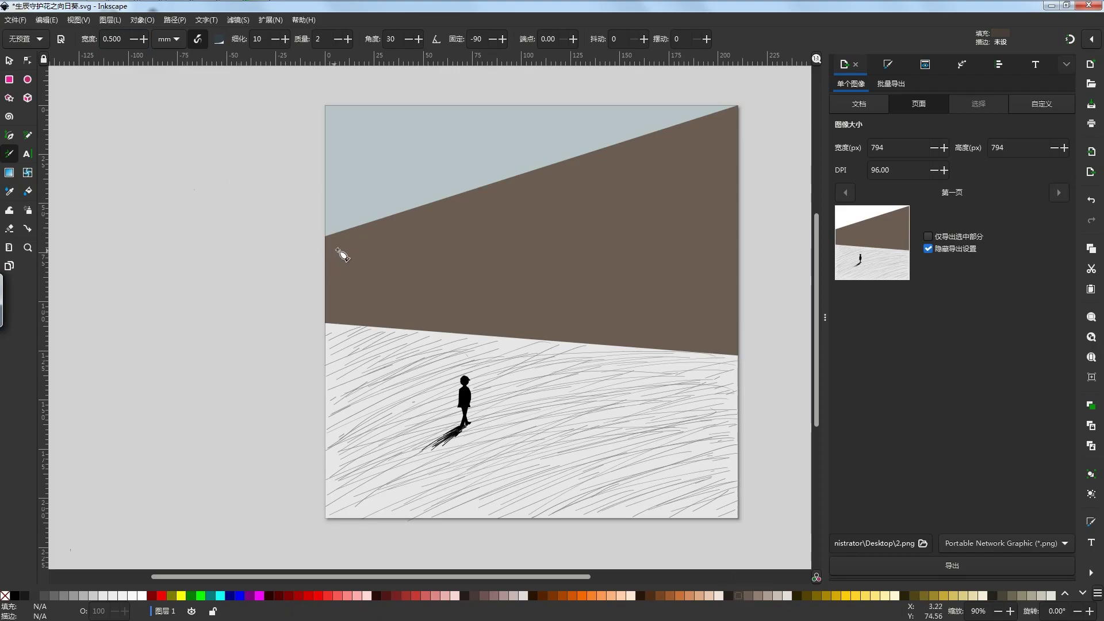
pyautogui.moveTo(328, 251); pyautogui.dragTo(360, 239)
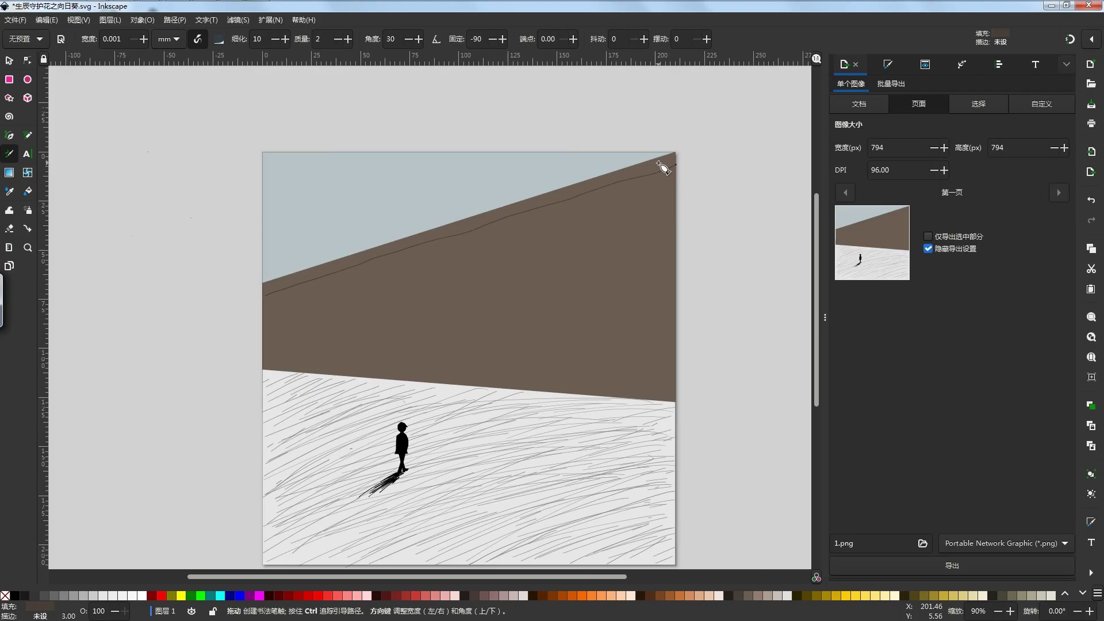
# - Duplicate the thin dark line and place the copy about 2.6 mm below the original
pyautogui.press('s')
pyautogui.click(669, 169)
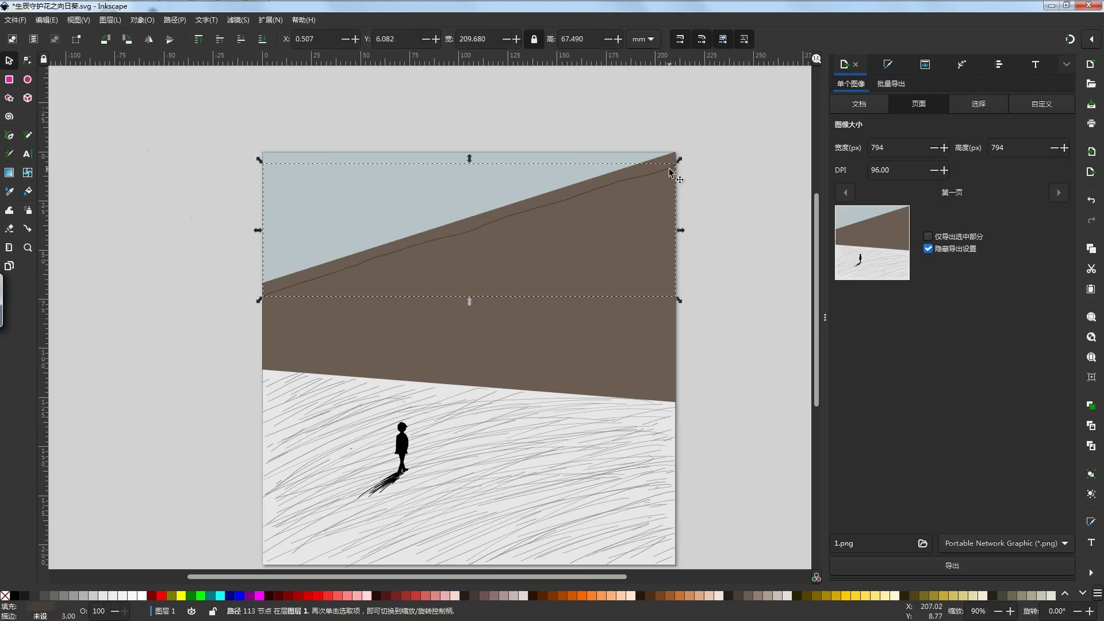
pyautogui.moveTo(668, 168); pyautogui.dragTo(672, 173)
pyautogui.click(749, 172)
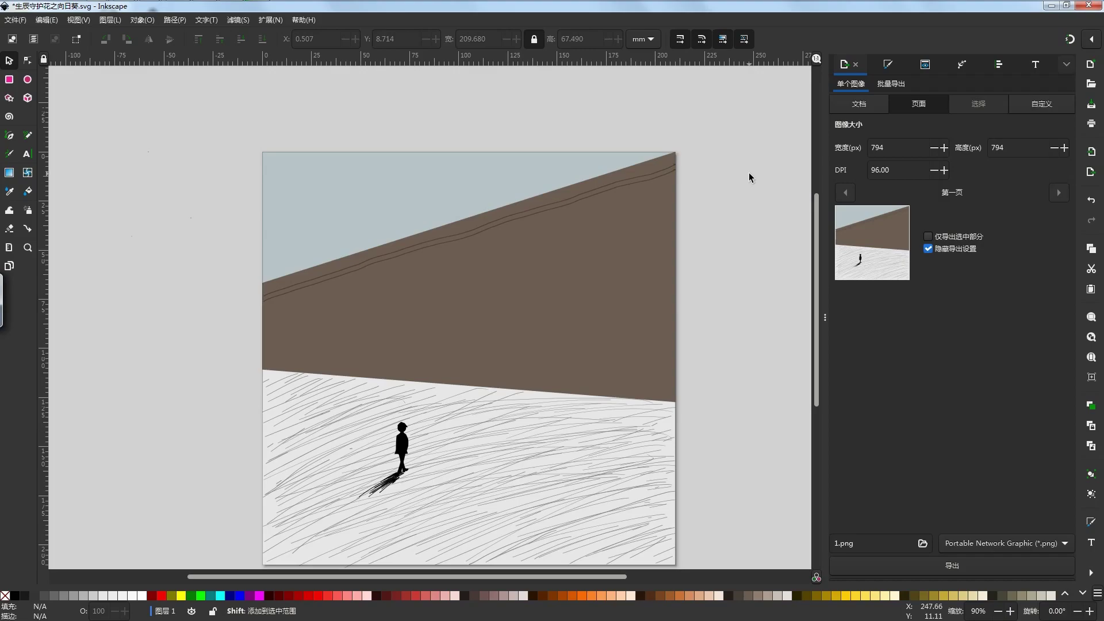
pyautogui.click(674, 230)
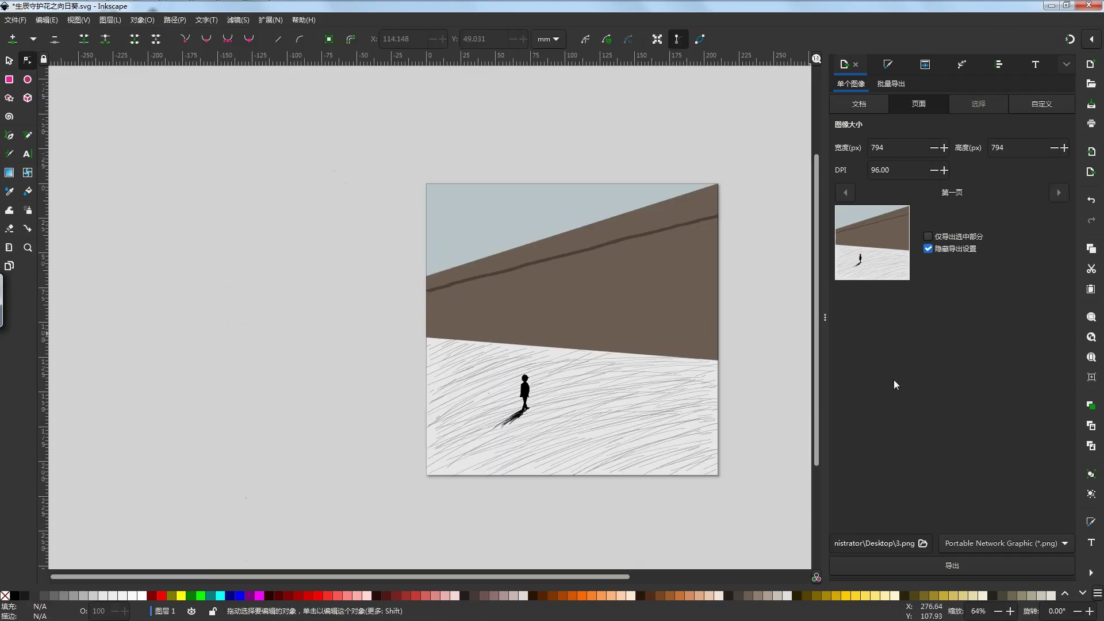
# - Try to draw a small oval outline on the brown wall with a 3 mm calligraphy stroke
pyautogui.click(14, 154)
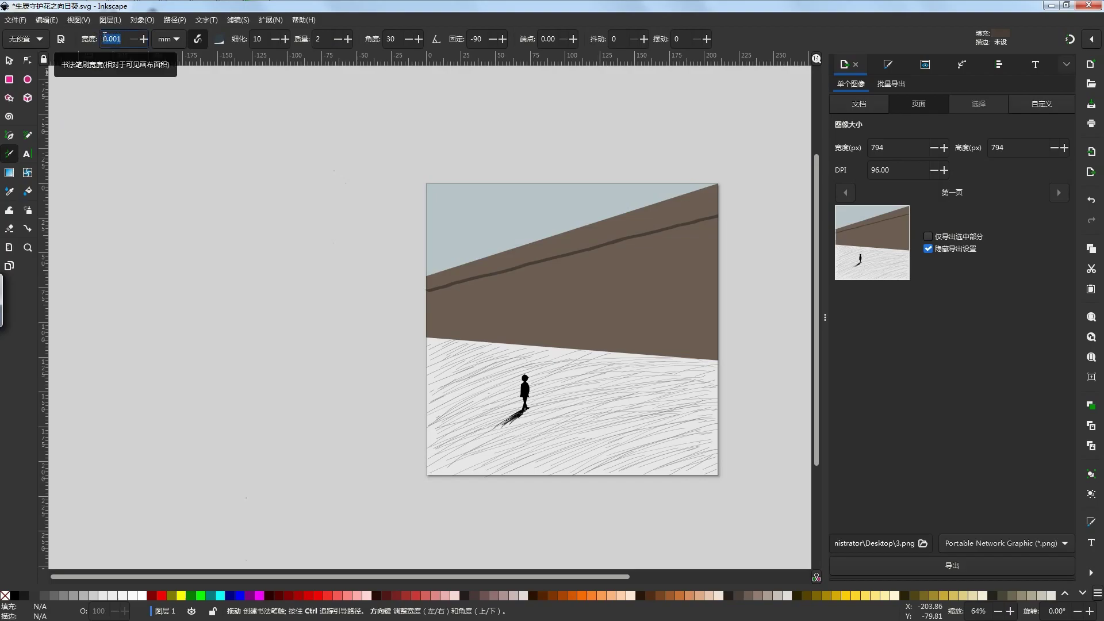
pyautogui.write('3')
pyautogui.click(272, 235)
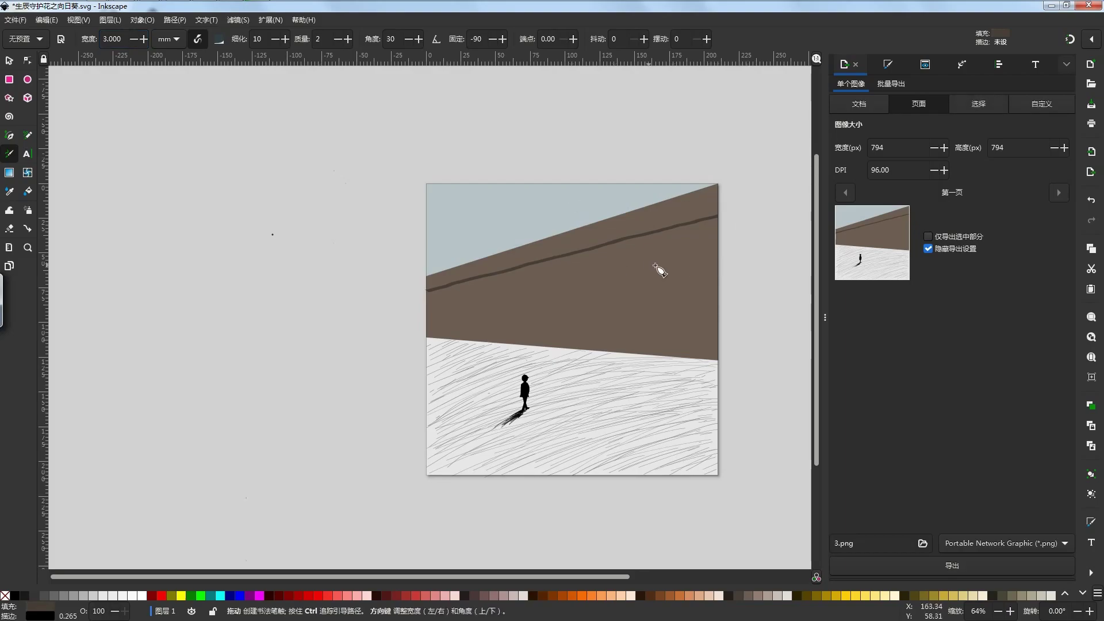
pyautogui.moveTo(626, 284); pyautogui.dragTo(629, 288)
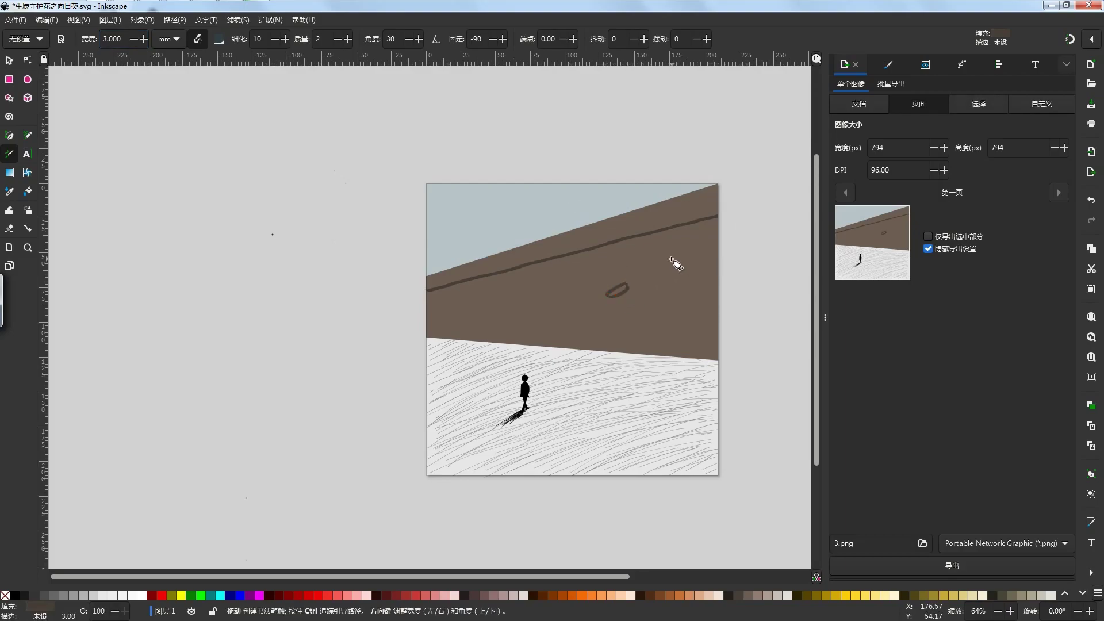
pyautogui.hotkey('ctrl', 'z')
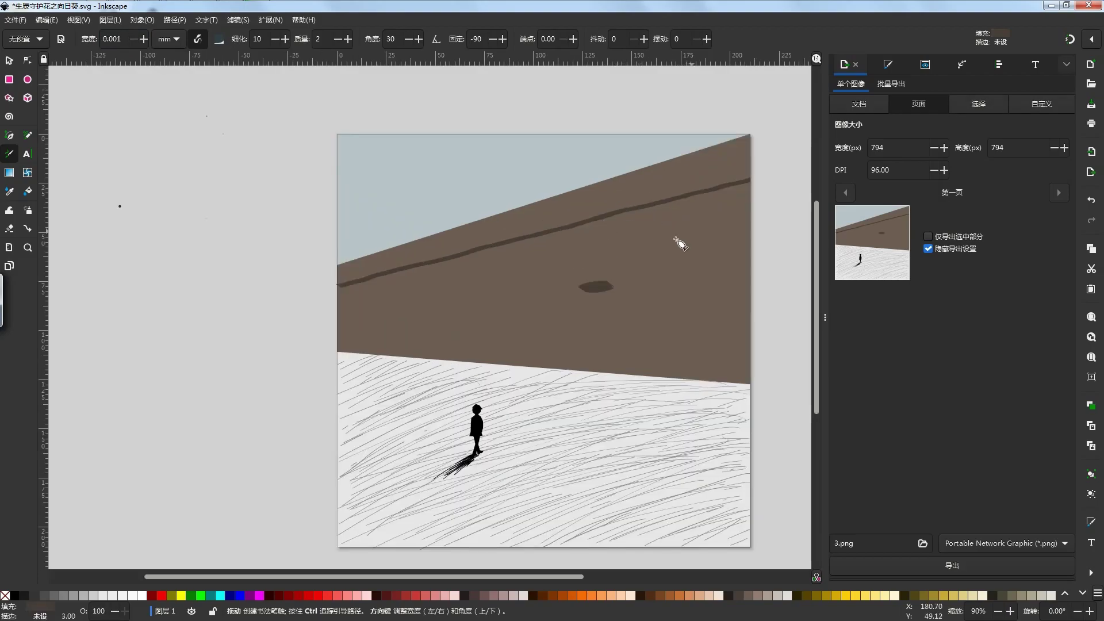
# - Set the calligraphy width to 5 mm and draw a small dark patch above and right of the existing wall patch
pyautogui.moveTo(670, 242); pyautogui.dragTo(651, 251)
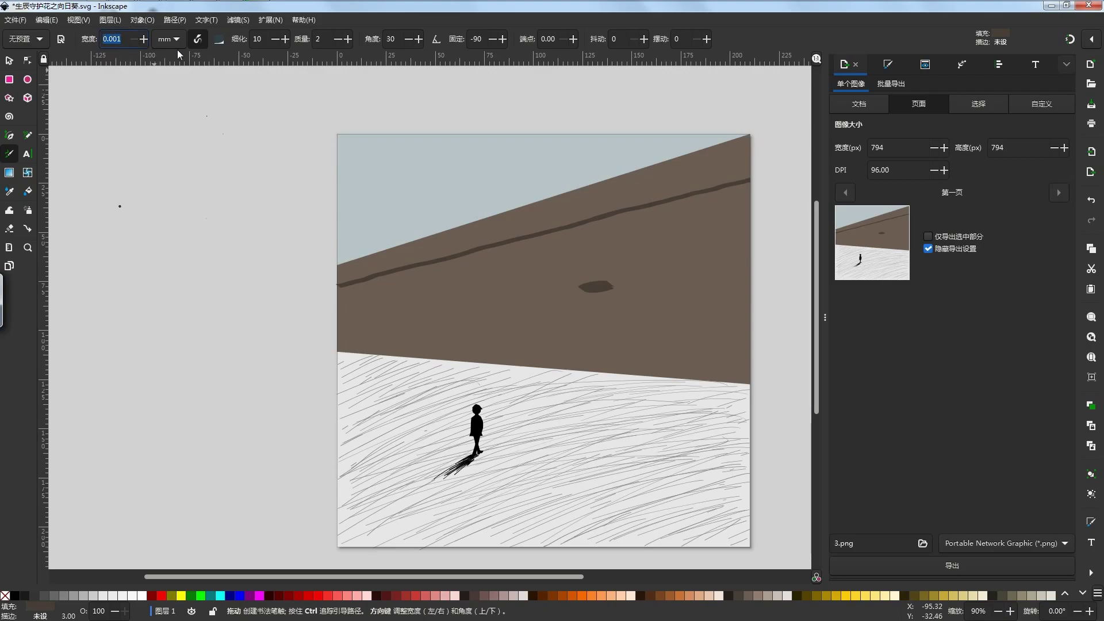
pyautogui.press('Return')
pyautogui.moveTo(426, 304); pyautogui.dragTo(433, 309)
pyautogui.hotkey('ctrl', 'z')
pyautogui.moveTo(640, 248)
pyautogui.mouseDown()
pyautogui.moveTo(629, 255)
pyautogui.moveTo(639, 250)
pyautogui.mouseUp()
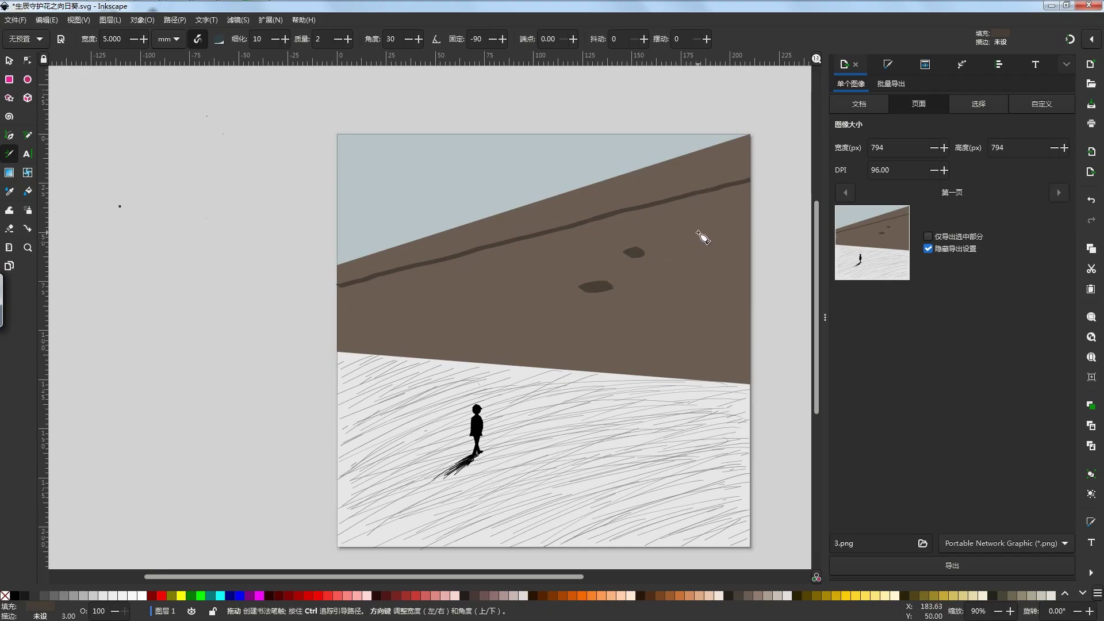
# - Draw six more dark brown patches scattered across the wall below the slanted dark band
pyautogui.moveTo(718, 250); pyautogui.dragTo(716, 254)
pyautogui.moveTo(493, 289)
pyautogui.mouseDown()
pyautogui.moveTo(547, 313)
pyautogui.moveTo(539, 307)
pyautogui.mouseUp()
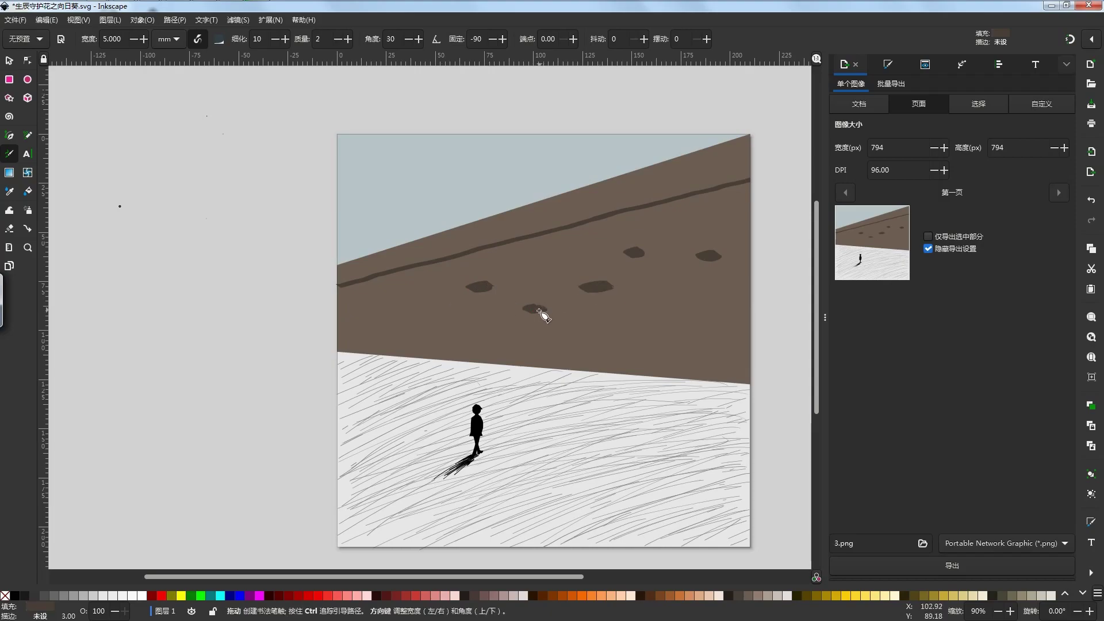
pyautogui.moveTo(419, 310); pyautogui.dragTo(421, 311)
pyautogui.moveTo(561, 262)
pyautogui.mouseDown()
pyautogui.moveTo(537, 271)
pyautogui.moveTo(573, 260)
pyautogui.mouseUp()
pyautogui.moveTo(730, 220)
pyautogui.mouseDown()
pyautogui.moveTo(715, 222)
pyautogui.moveTo(725, 223)
pyautogui.mouseUp()
# - Try to draw another 5 mm-stroke dark patch low on the wall above the figure
pyautogui.moveTo(478, 316)
pyautogui.mouseDown()
pyautogui.moveTo(507, 304)
pyautogui.moveTo(475, 330)
pyautogui.mouseUp()
pyautogui.hotkey('ctrl', 'z')
pyautogui.hotkey('ctrl', 'z')
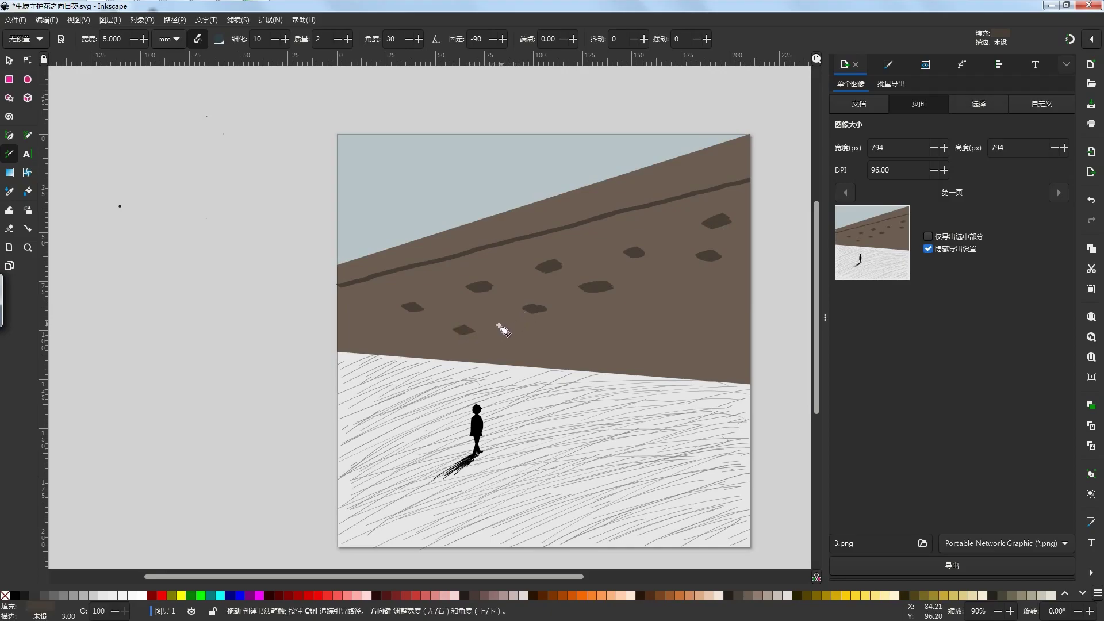
pyautogui.hotkey('ctrl', 'z')
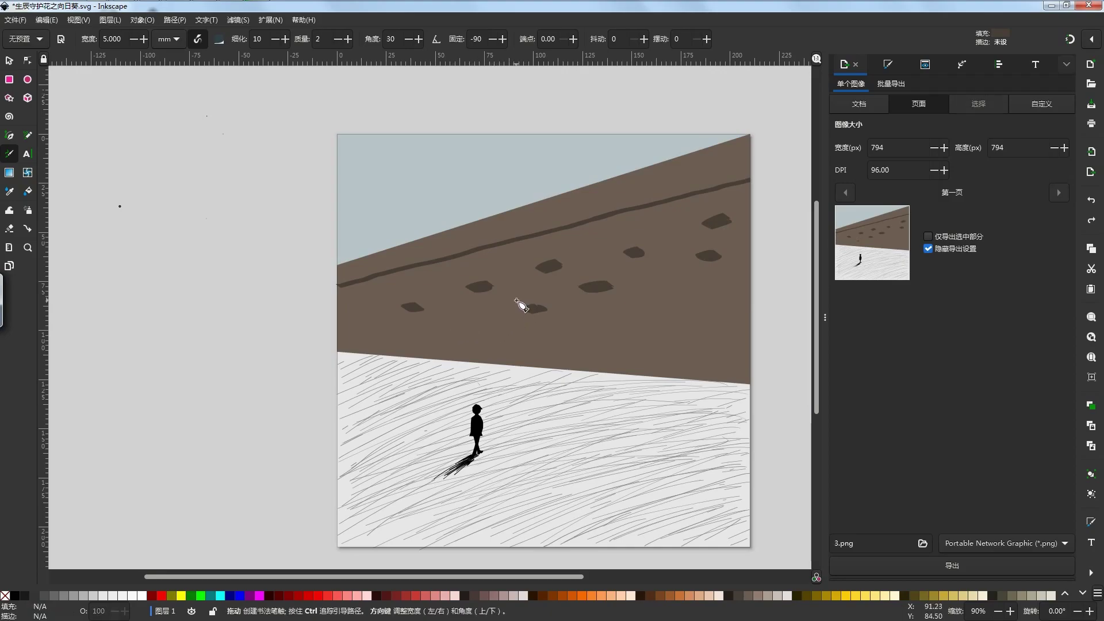
# - Set the calligraphy width to 3 mm and draw two smaller dark patches, one above the figure and one on the wall's right half
pyautogui.moveTo(121, 39); pyautogui.dragTo(97, 38)
pyautogui.moveTo(459, 326); pyautogui.dragTo(475, 325)
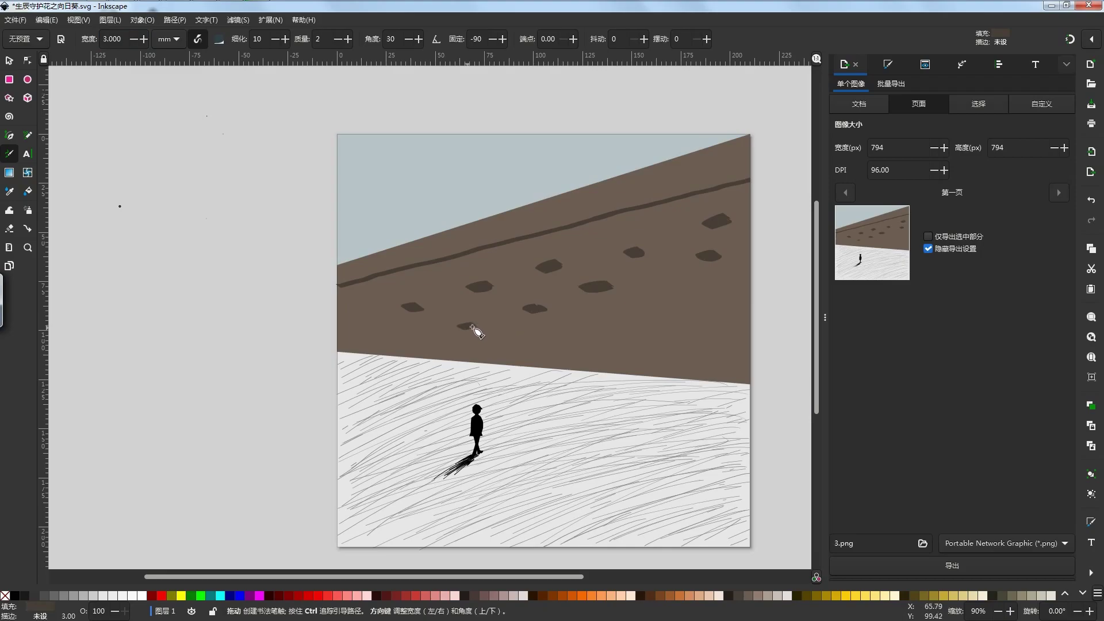
pyautogui.moveTo(669, 278); pyautogui.dragTo(676, 279)
# - Narrow the small dark patch low on the wall above the figure
pyautogui.scroll(2, 484, 330)
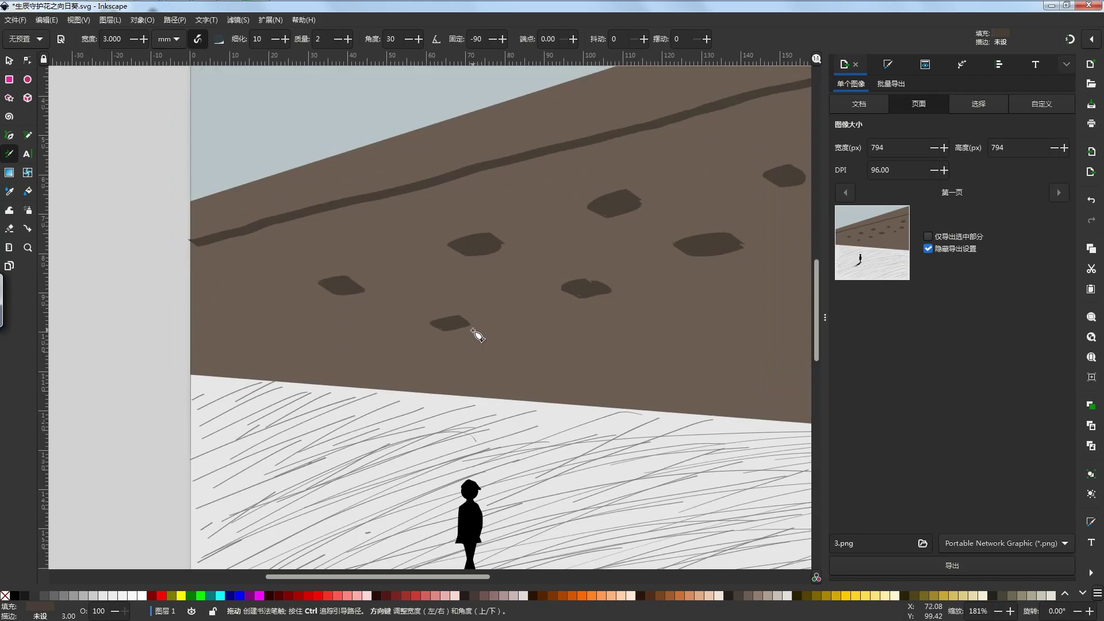
pyautogui.press('Escape')
pyautogui.press('s')
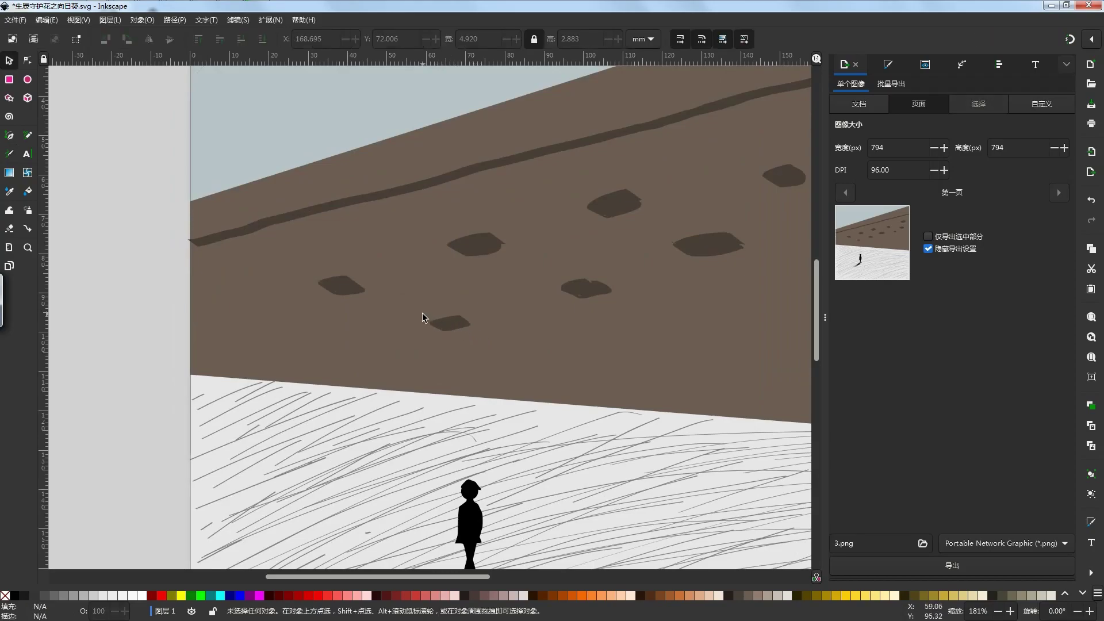
pyautogui.scroll(-2, 345, 322)
pyautogui.moveTo(227, 321)
pyautogui.mouseDown()
pyautogui.moveTo(421, 322)
pyautogui.moveTo(409, 345)
pyautogui.moveTo(422, 329)
pyautogui.mouseUp()
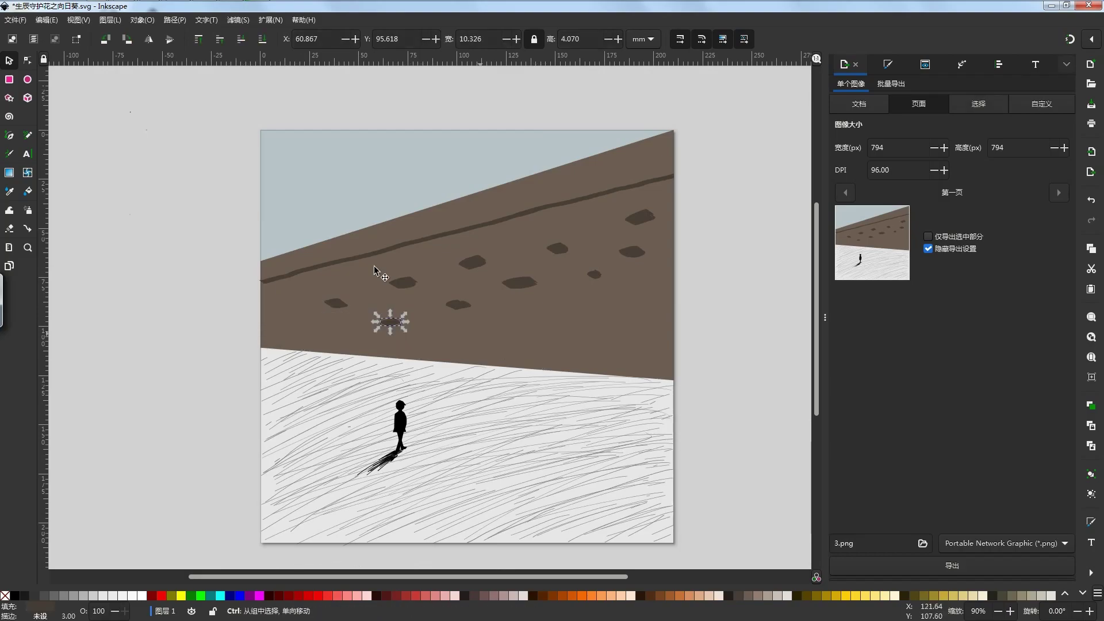
pyautogui.scroll(3, 403, 299)
pyautogui.moveTo(357, 352); pyautogui.dragTo(344, 351)
pyautogui.click(411, 337)
pyautogui.scroll(-4, 414, 344)
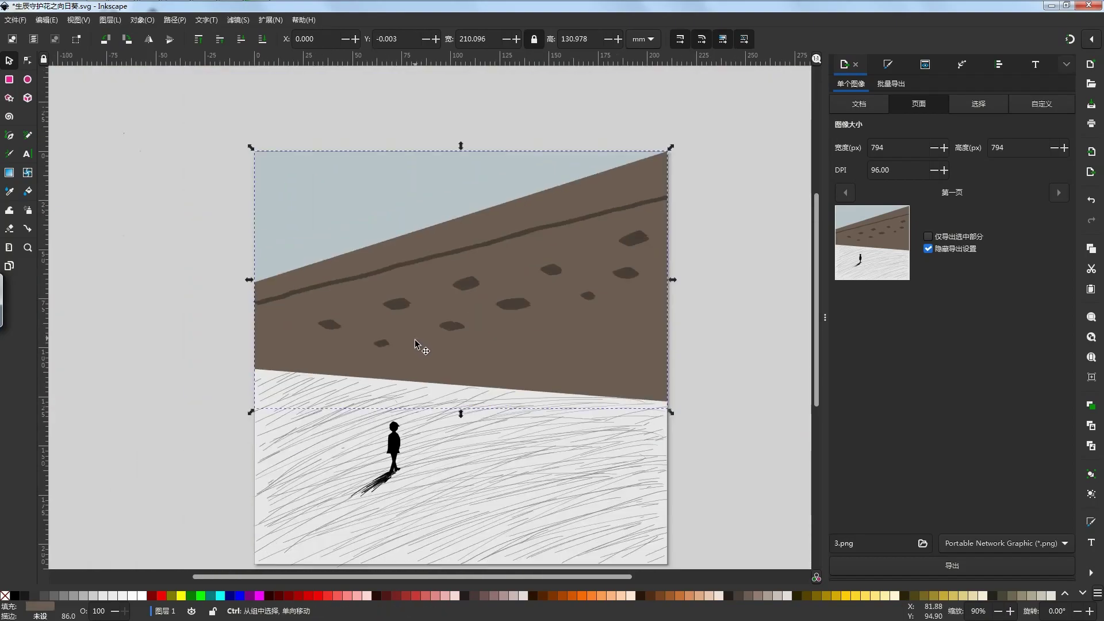
pyautogui.click(656, 344)
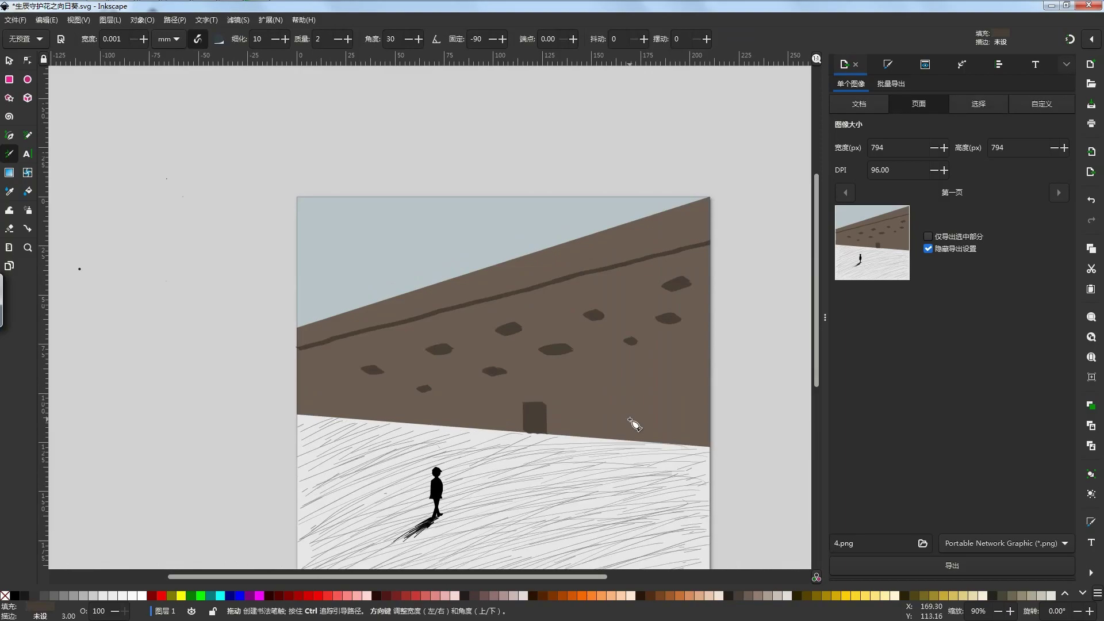
# - Select the dark strokes forming the doorway at the wall's base, examine their shape up close, and deselect them
pyautogui.press('Escape')
pyautogui.press('s')
pyautogui.click(540, 412)
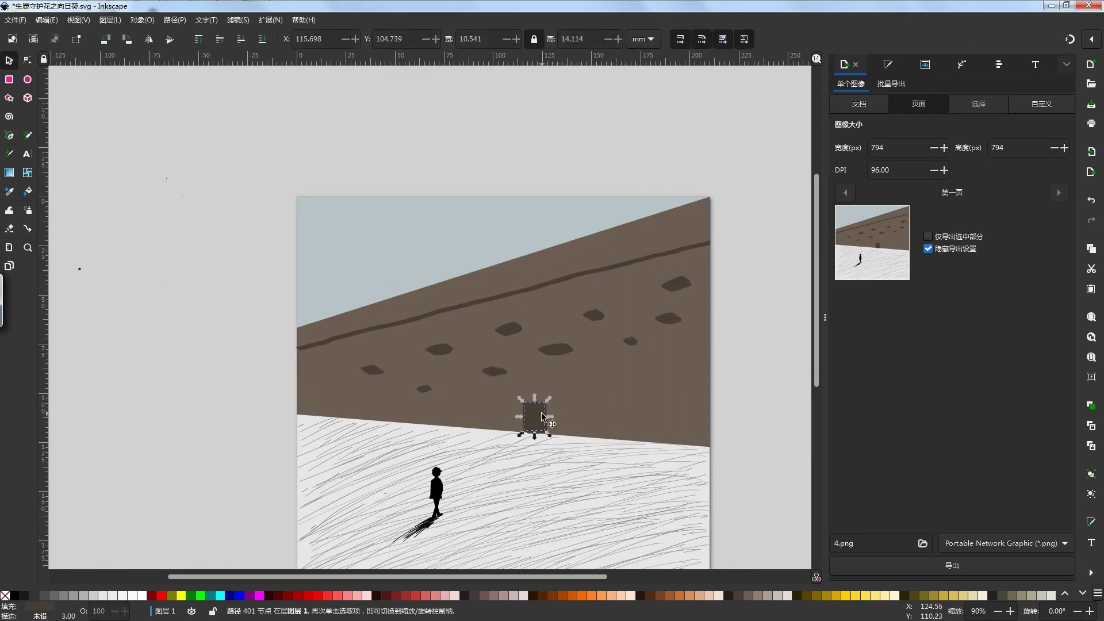
pyautogui.scroll(2, 563, 411)
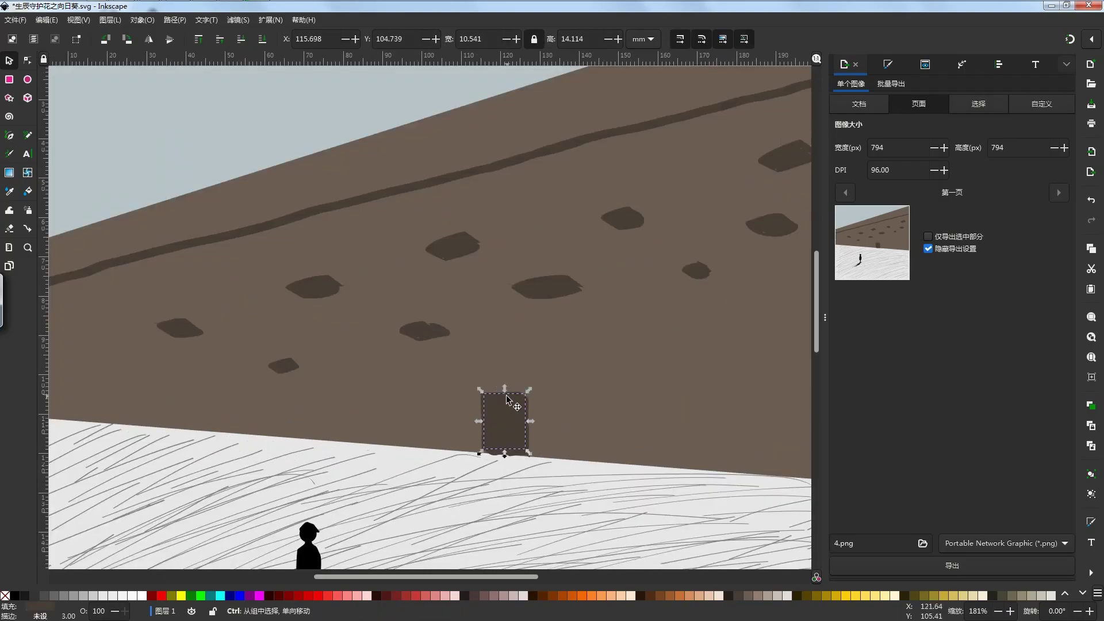
pyautogui.scroll(-2, 506, 395)
pyautogui.click(733, 367)
pyautogui.moveTo(733, 366); pyautogui.dragTo(486, 435)
pyautogui.scroll(2, 512, 398)
pyautogui.moveTo(613, 398); pyautogui.dragTo(558, 364)
pyautogui.scroll(4, 523, 361)
pyautogui.scroll(-6, 527, 366)
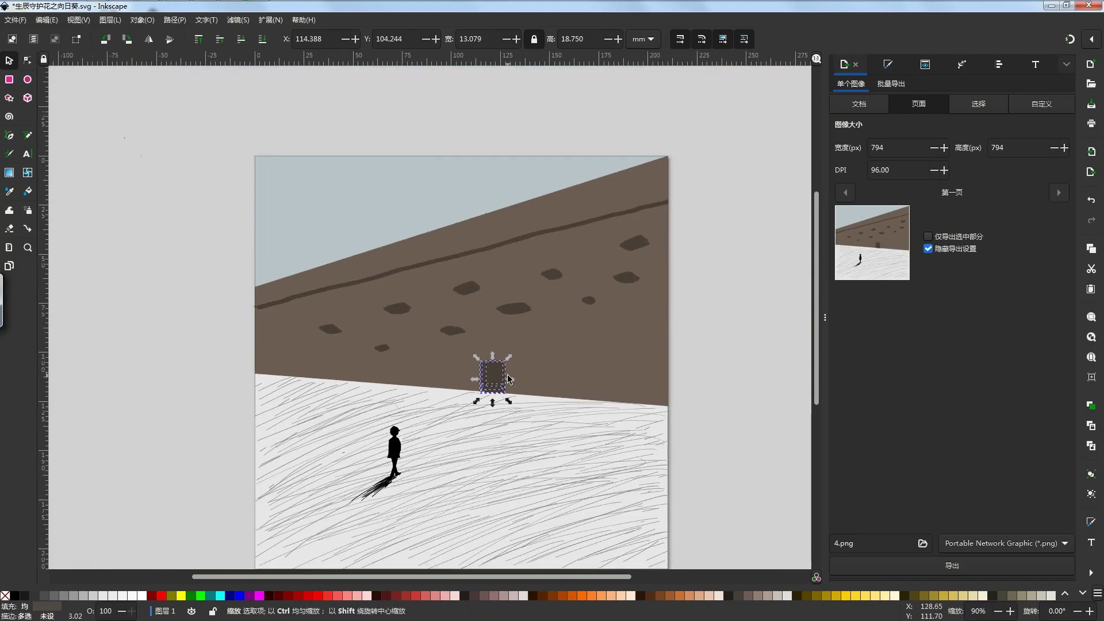
pyautogui.scroll(1, 632, 336)
pyautogui.scroll(-2, 638, 332)
pyautogui.click(726, 325)
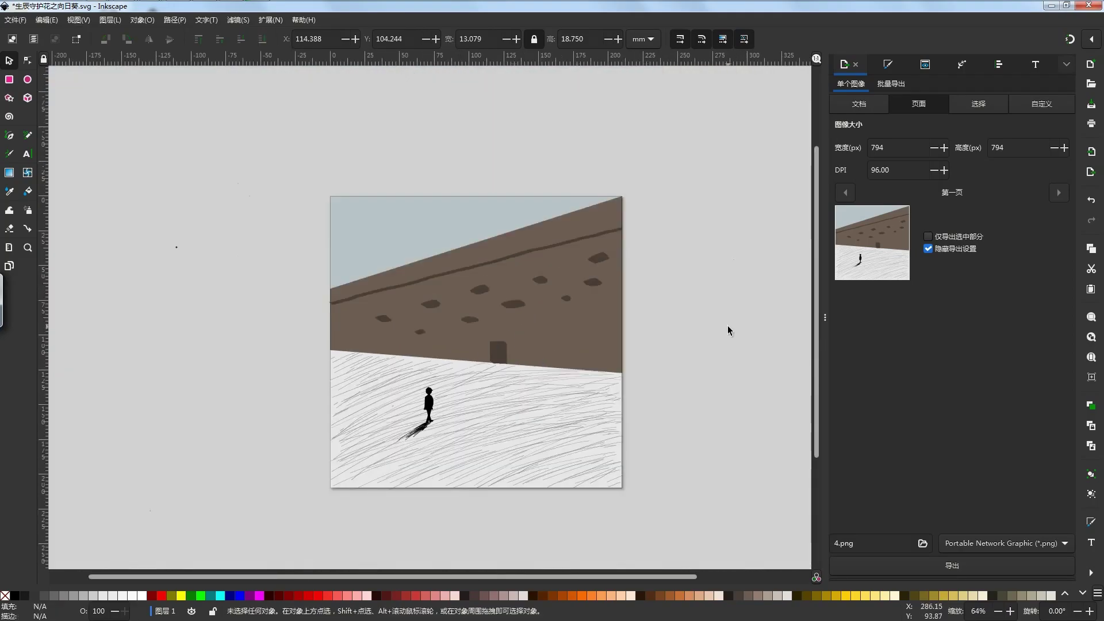